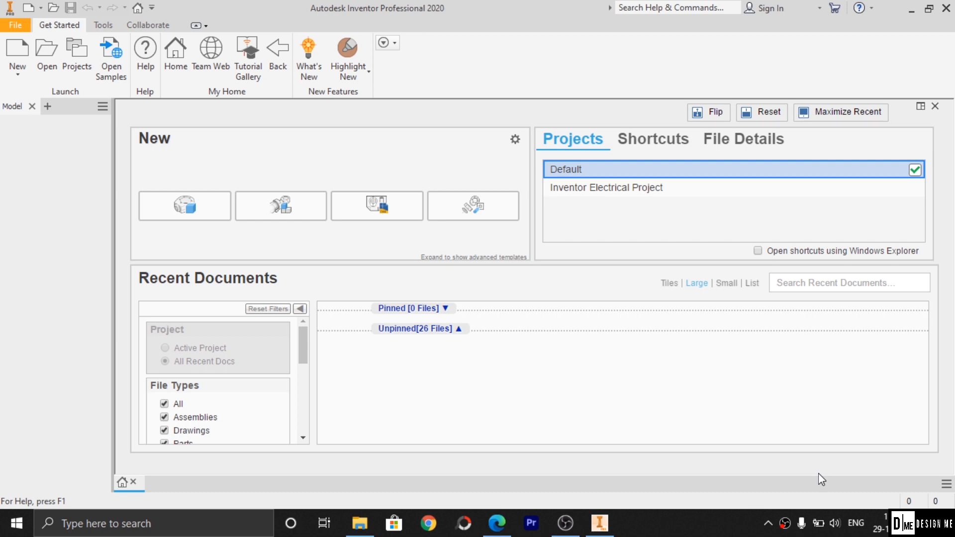
- Create a new metric part from the Standard (mm).ipt template and start a 2D sketch on the XY plane
left_click(17, 50)
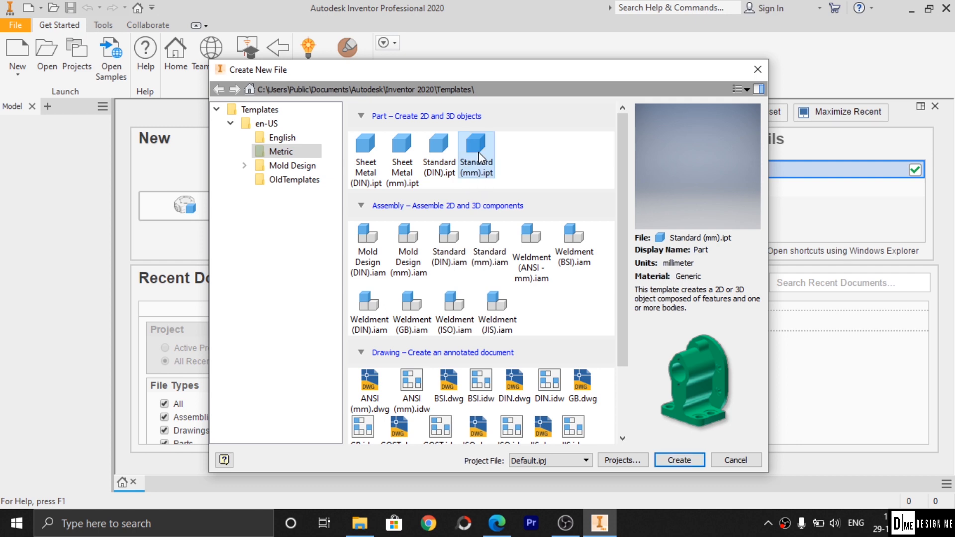
left_click(700, 463)
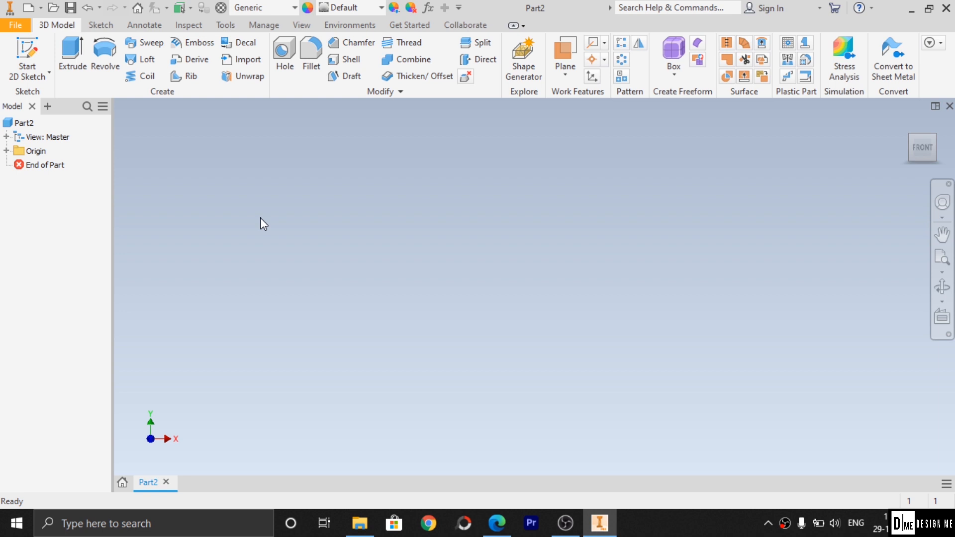
left_click(39, 59)
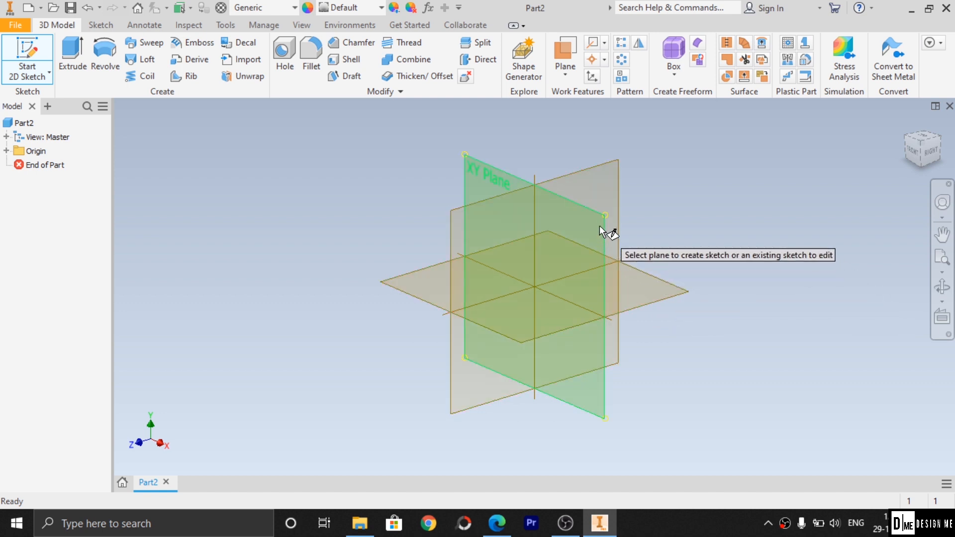
left_click(619, 246)
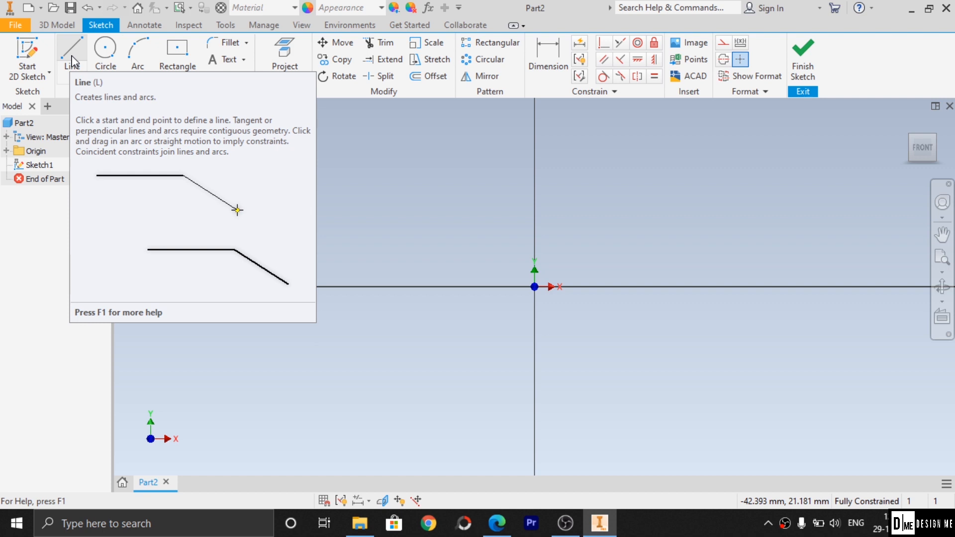
- Draw a horizontal line 30 mm long at 0 degrees above the origin, starting to the left of the vertical axis
left_click(73, 49)
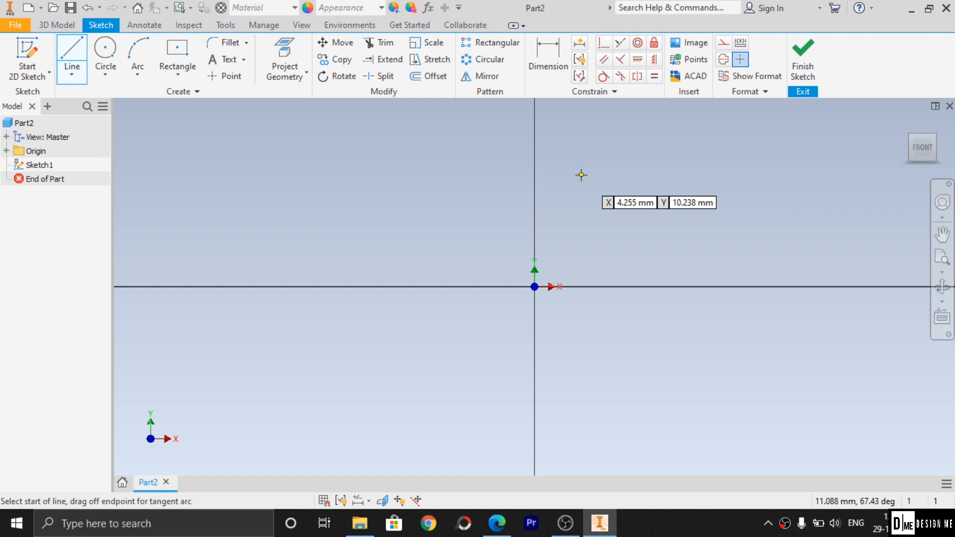
left_click(415, 211)
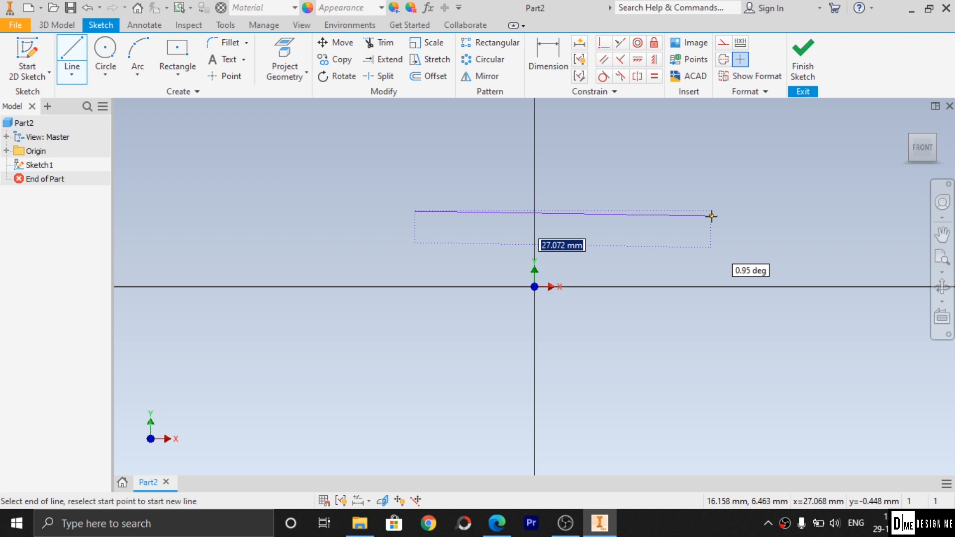
type("30°")
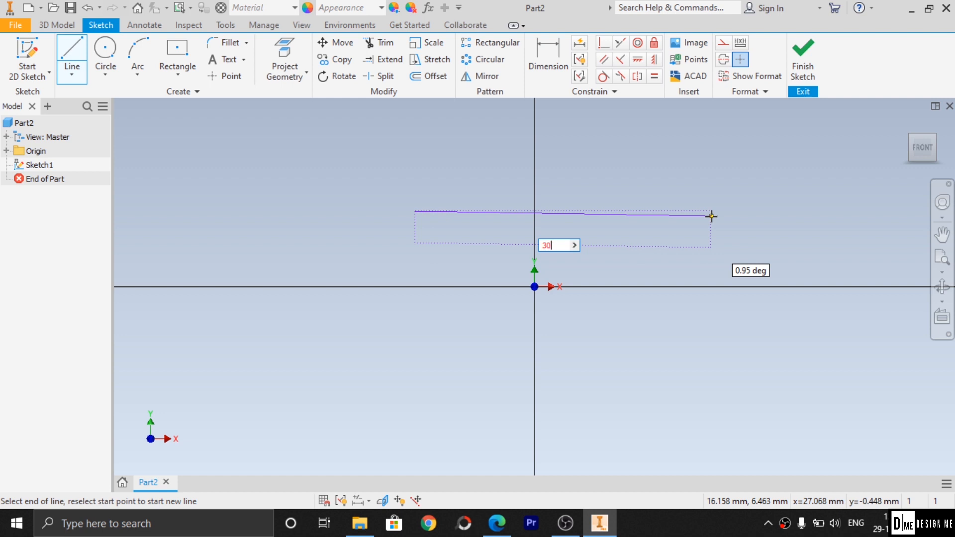
key("Tab")
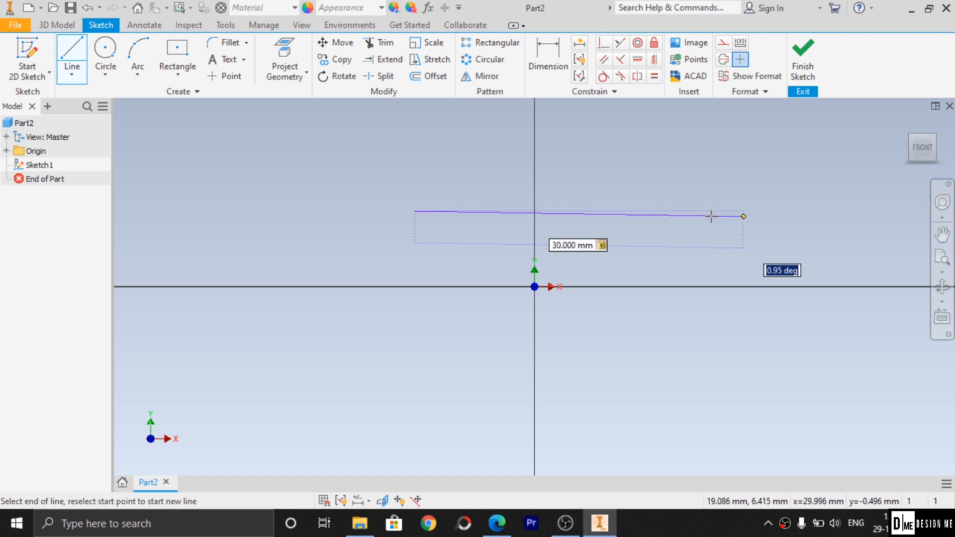
type("0")
key("Return")
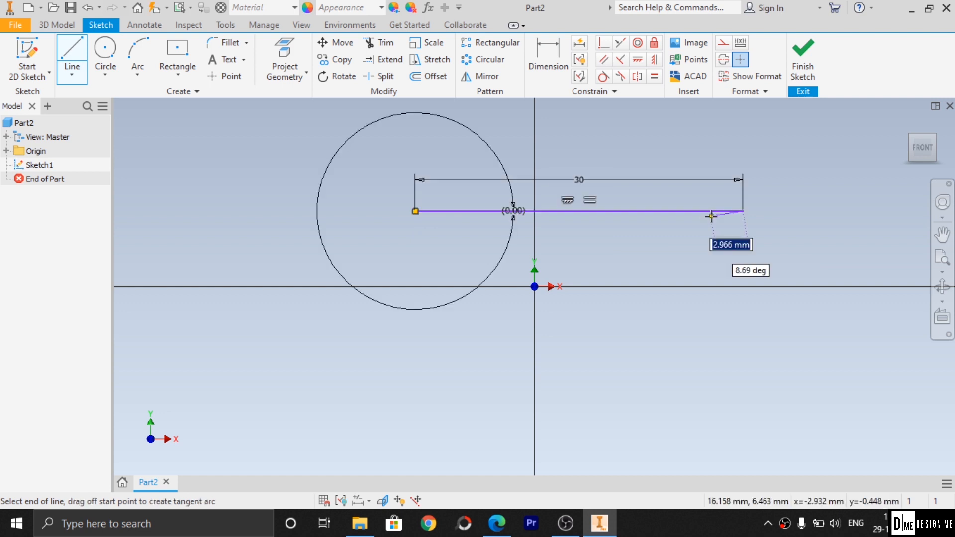
key("Escape")
- Continue from the 30 mm line's right end with an open chain of eleven freehand line segments looping around the origin
left_click(735, 399)
left_click(364, 393)
left_click(331, 219)
left_click(243, 243)
left_click(241, 343)
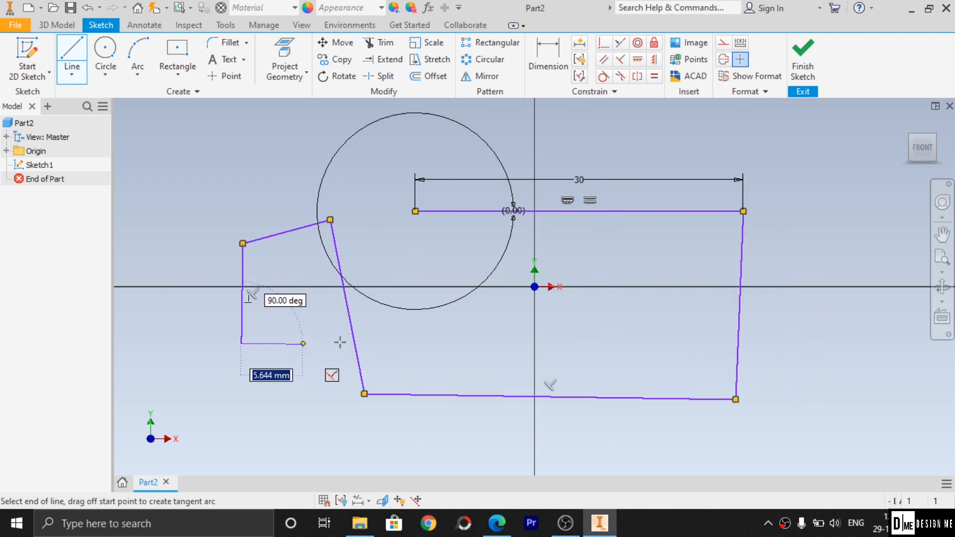
left_click(425, 332)
left_click(595, 334)
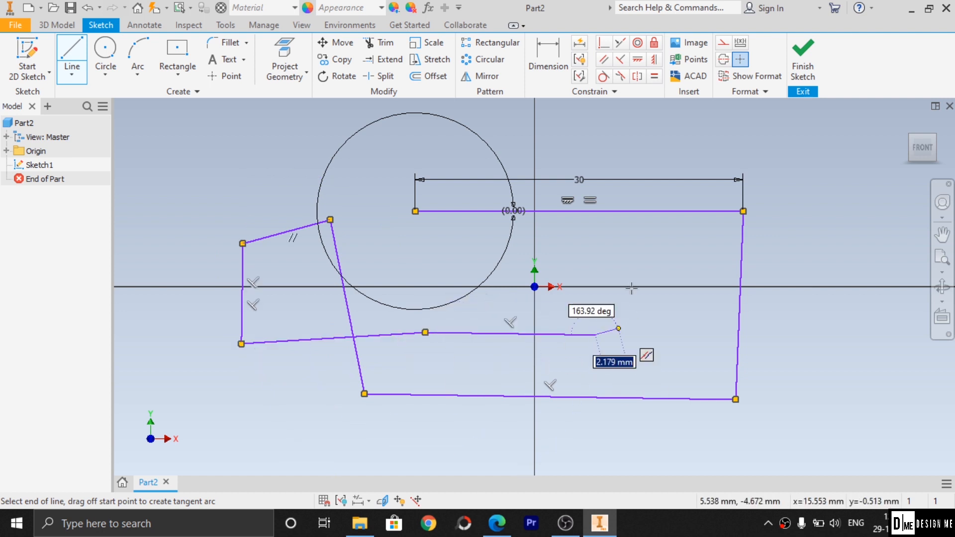
left_click(631, 235)
left_click(852, 223)
left_click(860, 361)
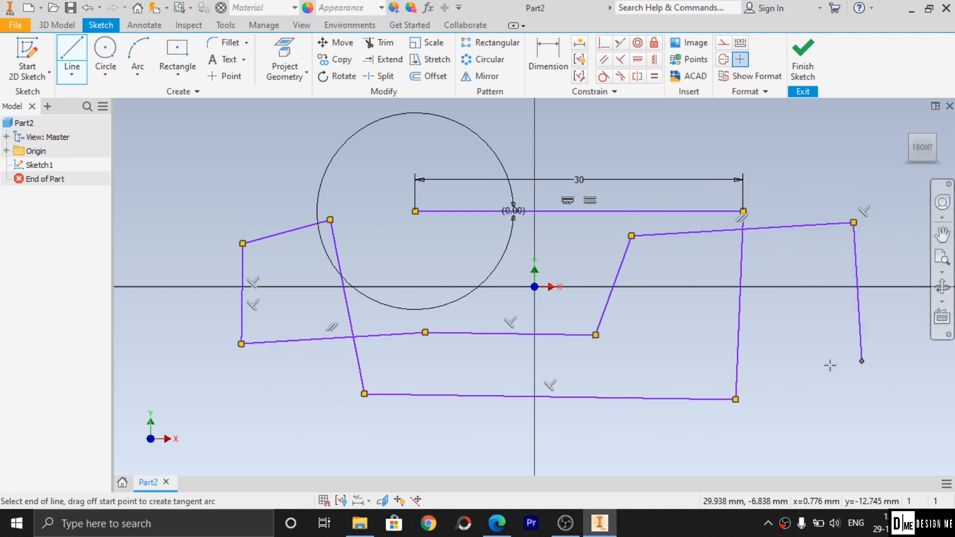
left_click(640, 380)
key("Escape")
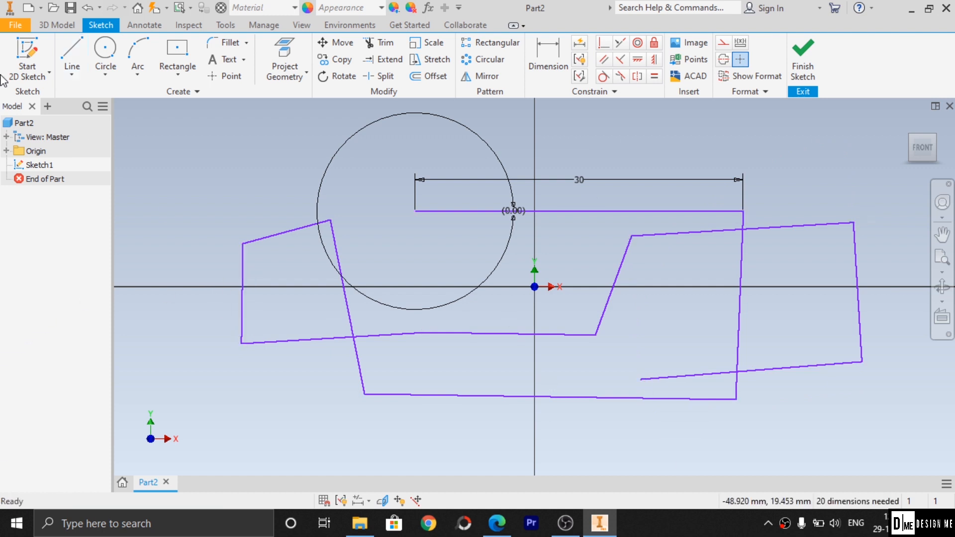
- Draw a control vertex spline with six alternating high and low points in the empty area above the line chain
left_click(72, 75)
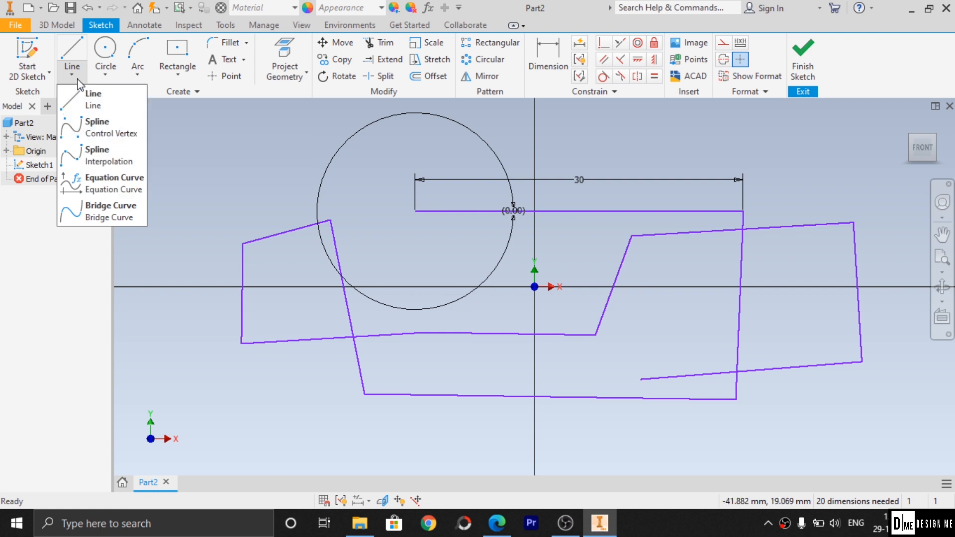
left_click(123, 133)
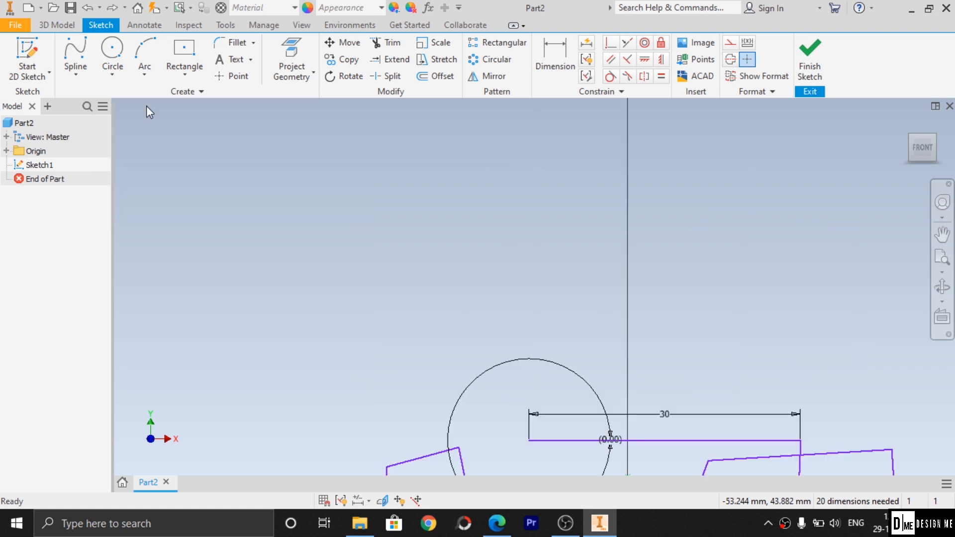
left_click(76, 49)
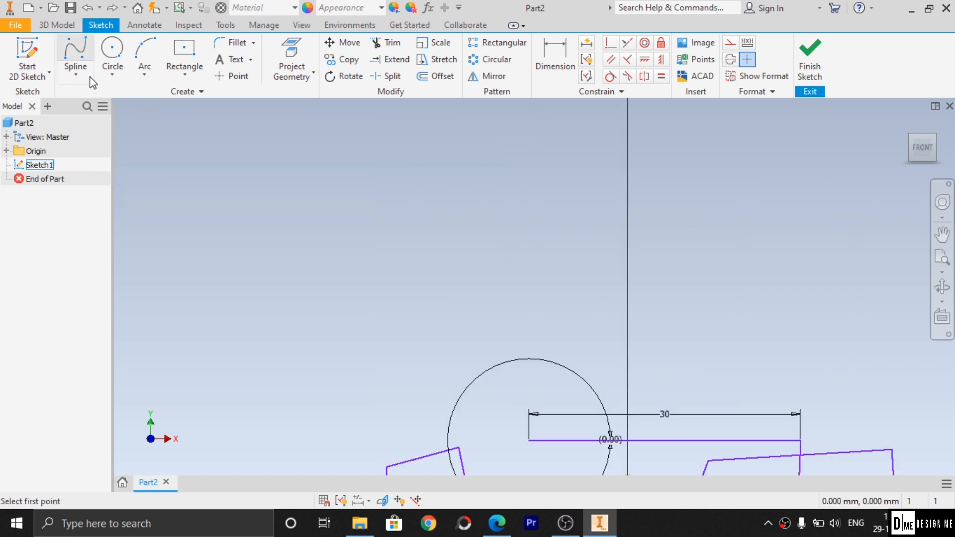
left_click(229, 257)
left_click(334, 158)
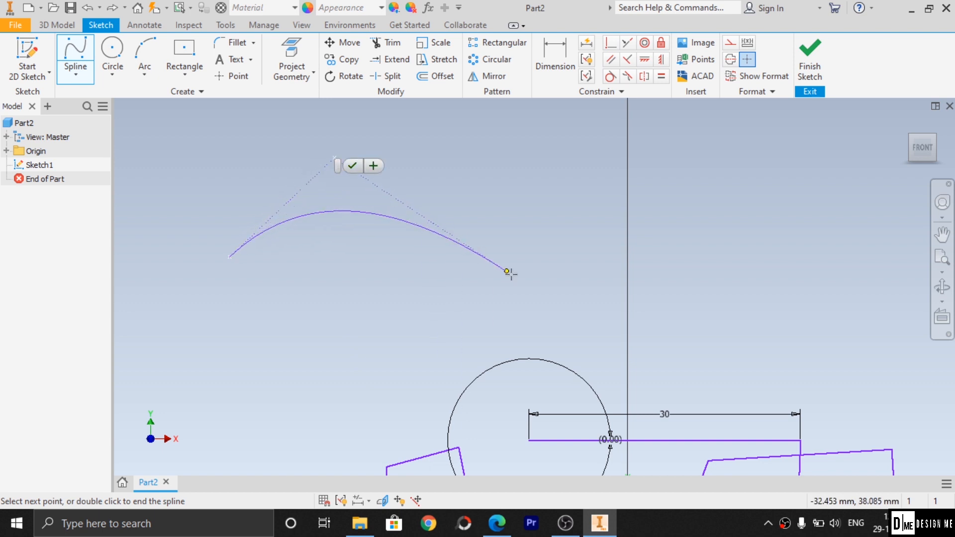
left_click(493, 256)
left_click(613, 164)
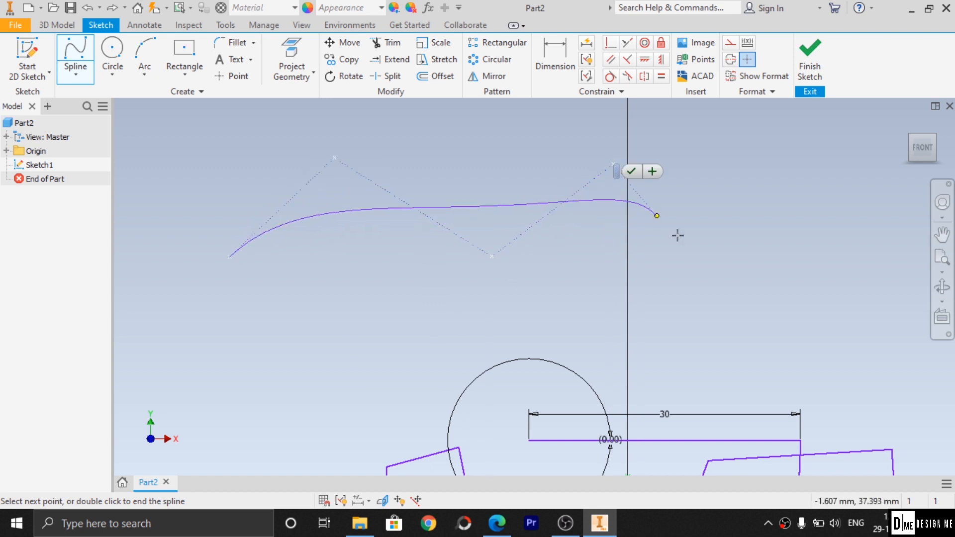
left_click(742, 284)
left_click(798, 129)
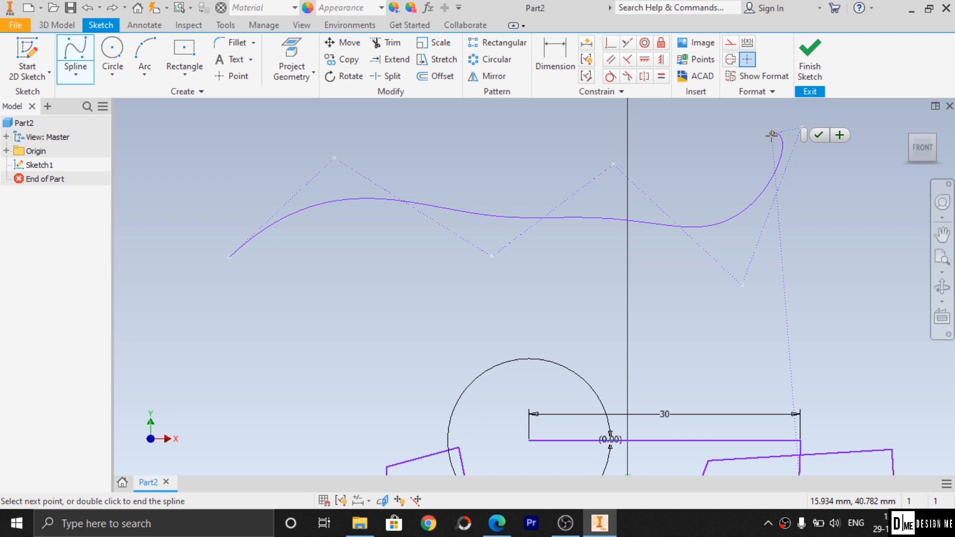
left_click(821, 136)
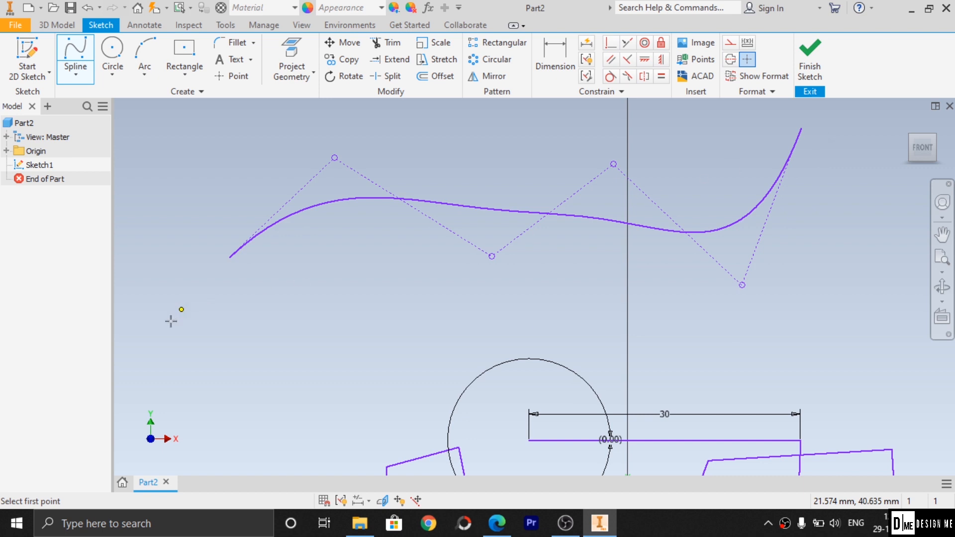
left_click(242, 344)
left_click(309, 281)
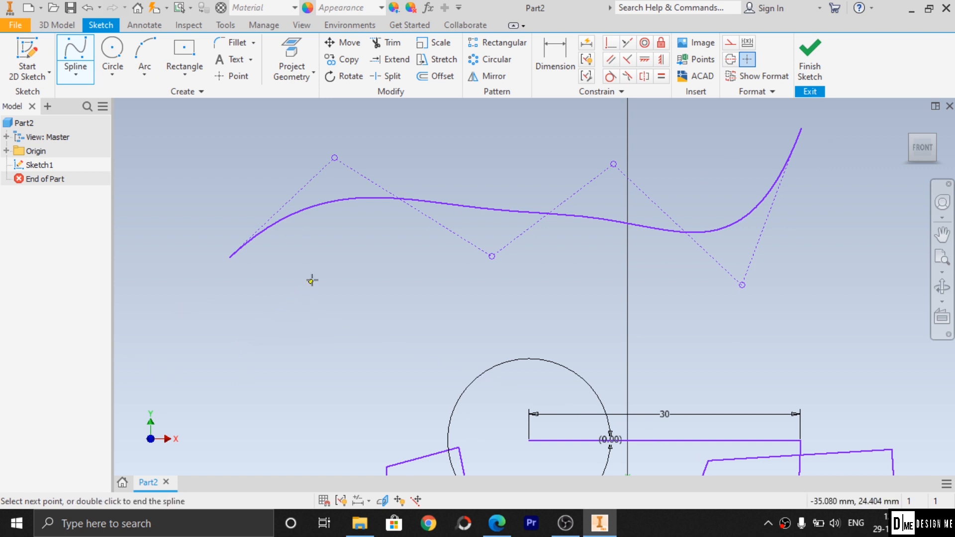
left_click(364, 332)
left_click(434, 277)
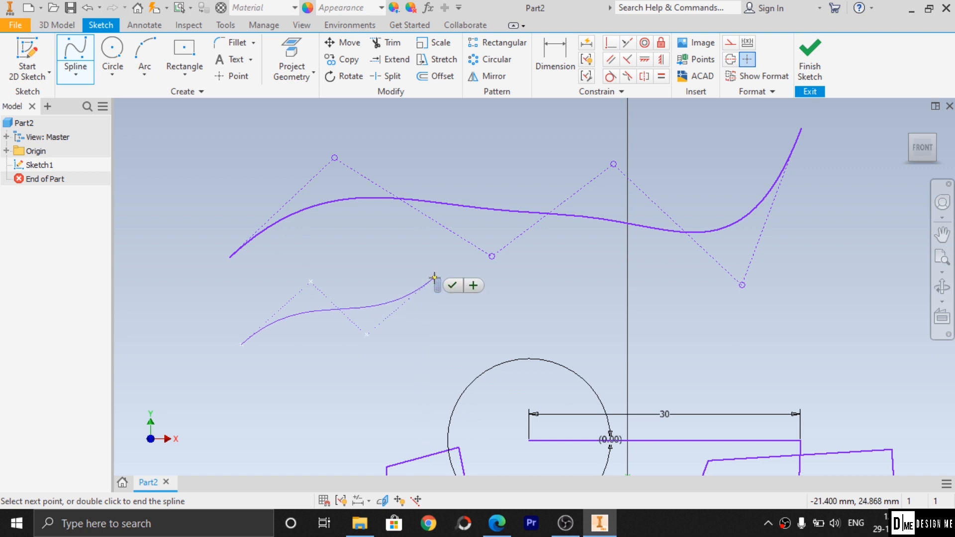
key("Escape")
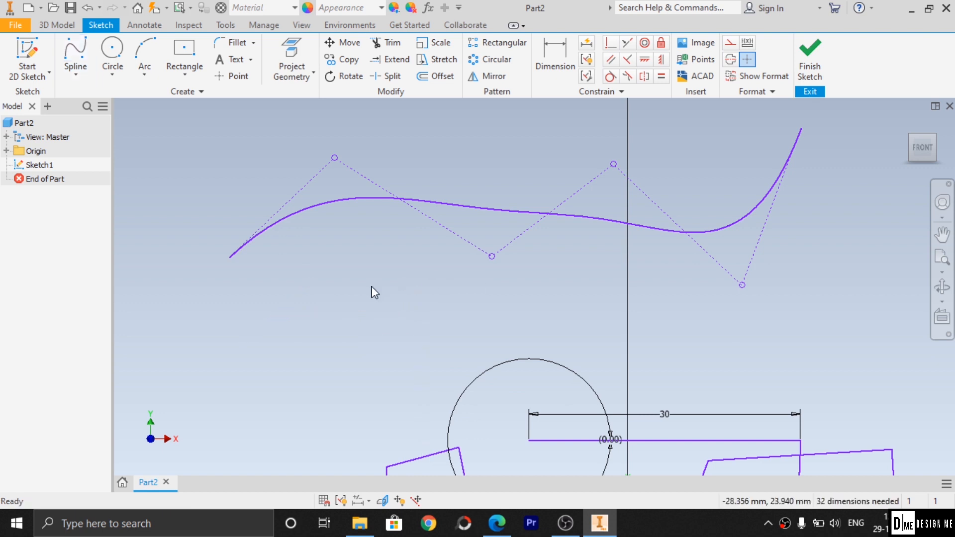
- Draw a wavy interpolation spline through eight points between the control vertex spline and the line chain
left_click(77, 77)
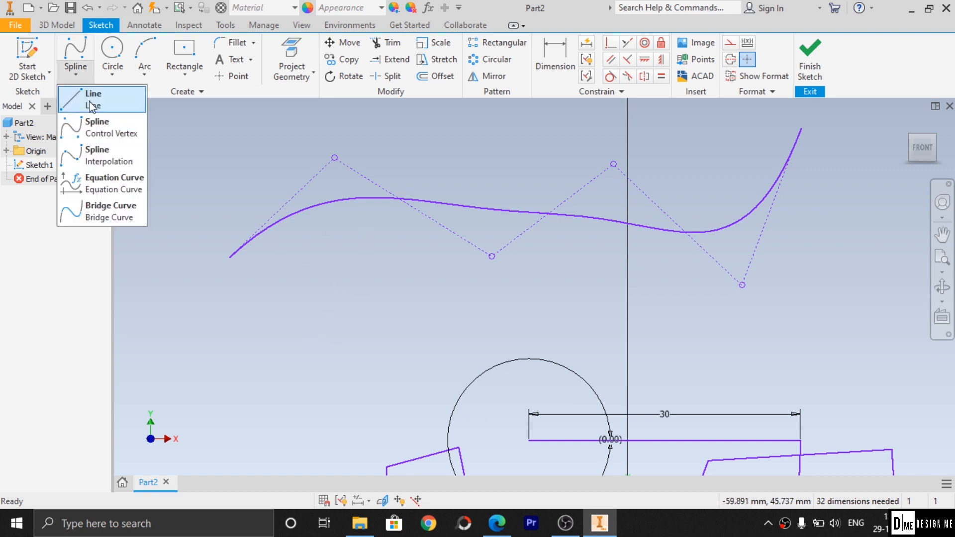
left_click(98, 162)
left_click(208, 392)
left_click(285, 316)
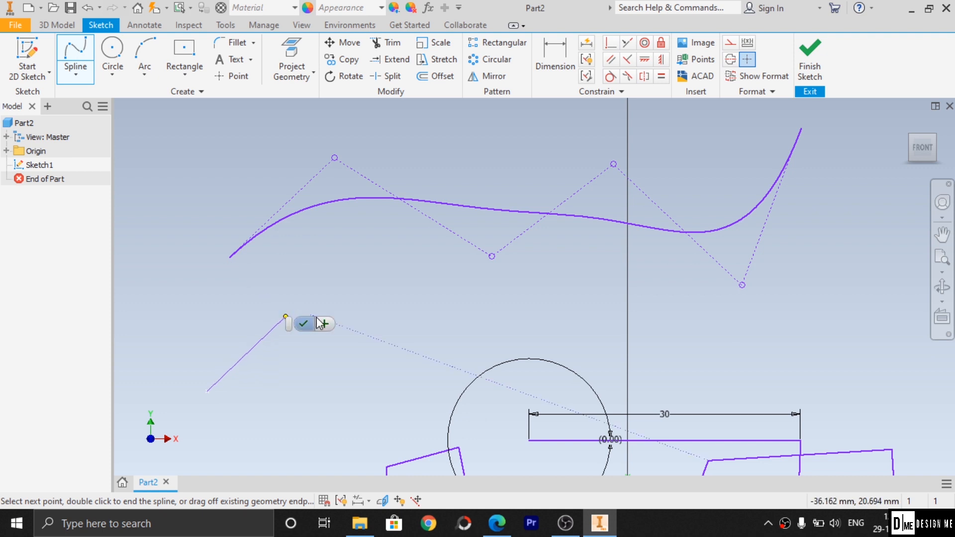
left_click(350, 321)
left_click(422, 347)
left_click(486, 328)
left_click(566, 293)
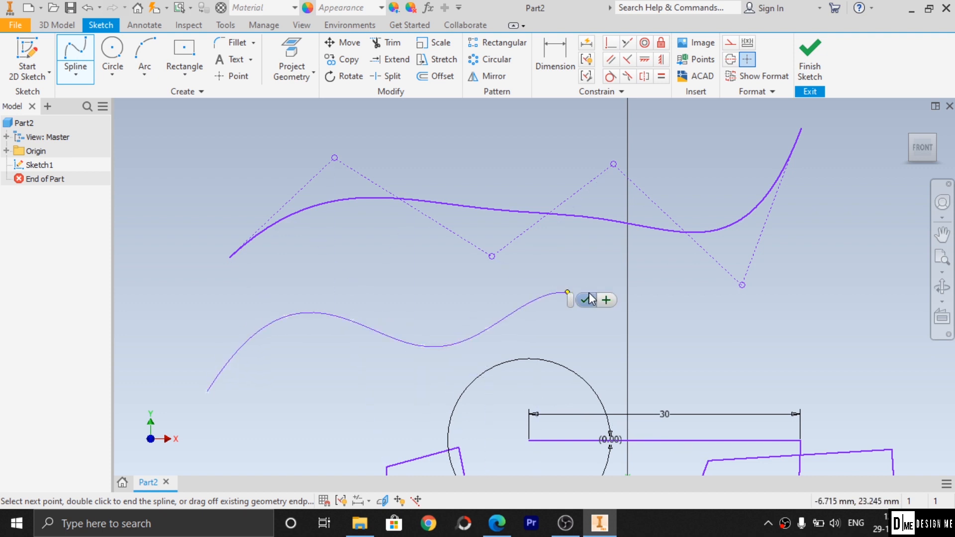
left_click(661, 319)
left_click(722, 370)
left_click(740, 379)
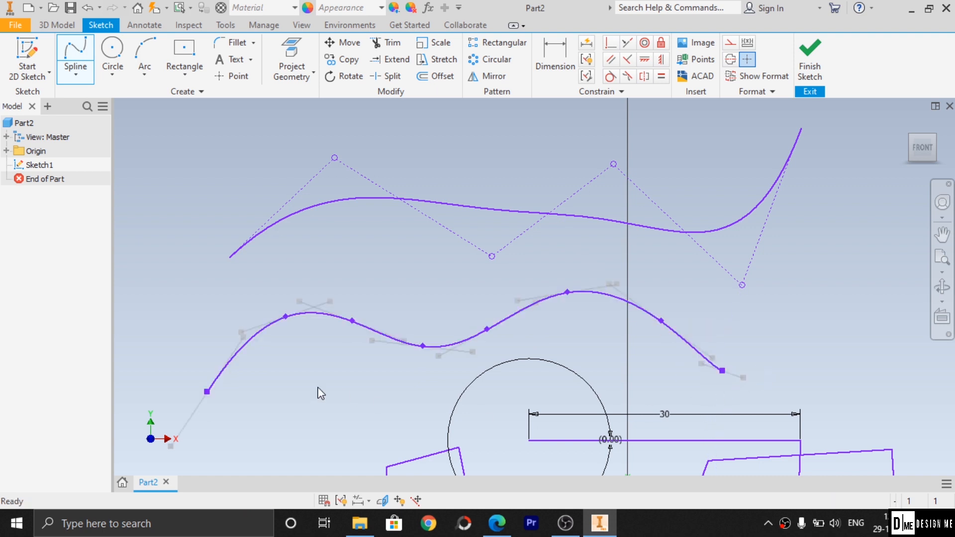
key("Escape")
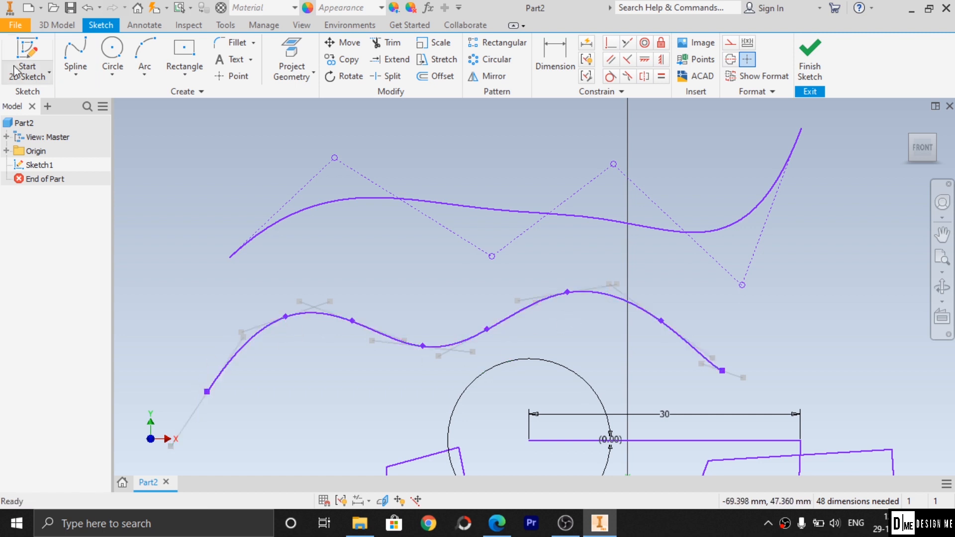
- Connect the left ends of the control vertex spline and the interpolation spline with a bridge curve
left_click(74, 77)
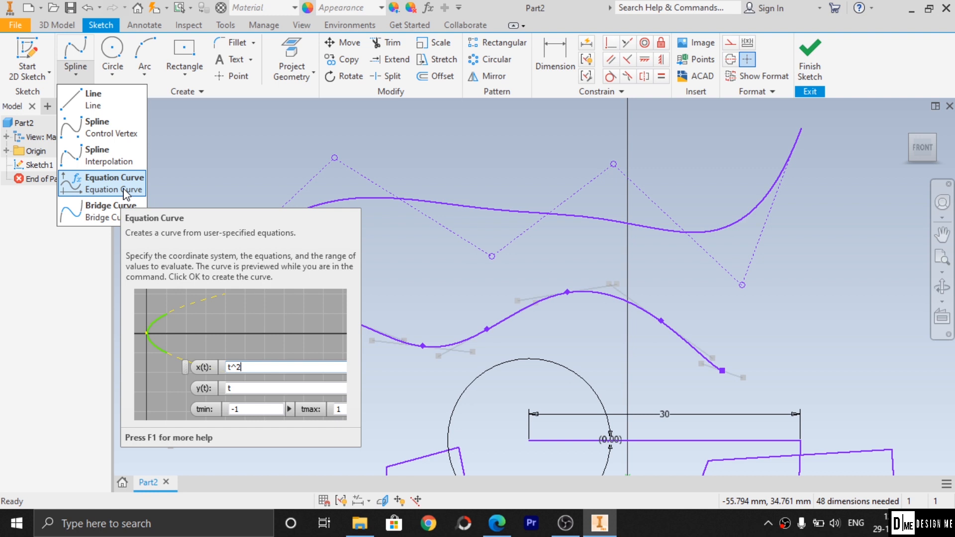
left_click(93, 213)
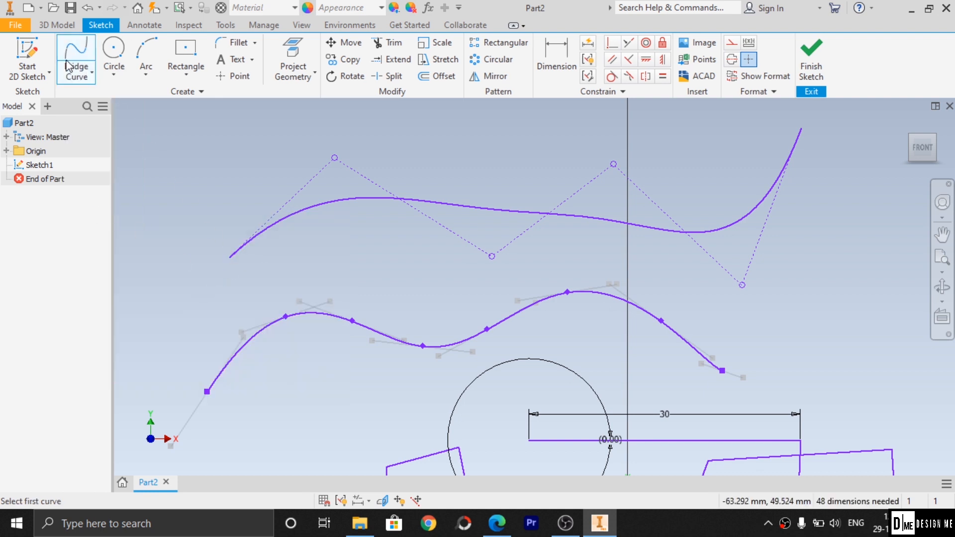
left_click(232, 253)
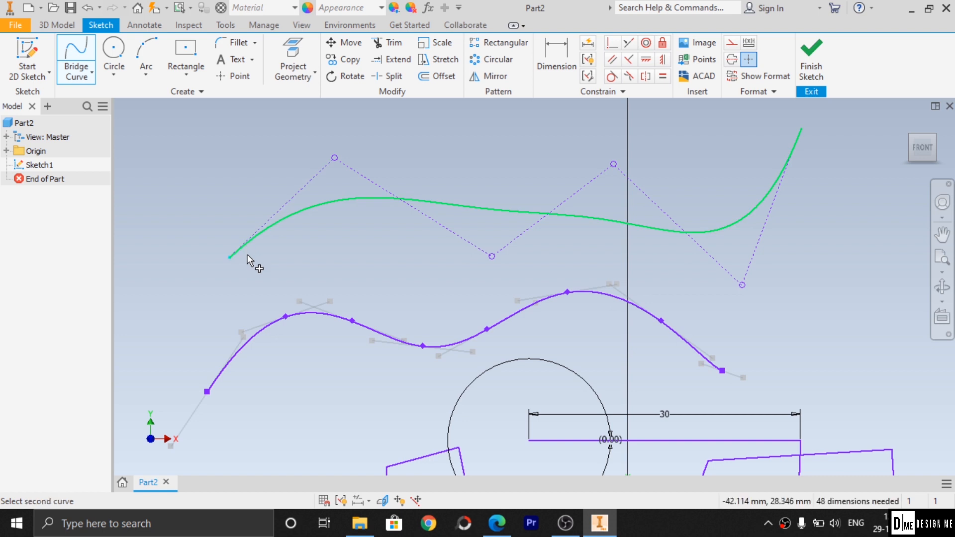
left_click(234, 359)
left_click(225, 381)
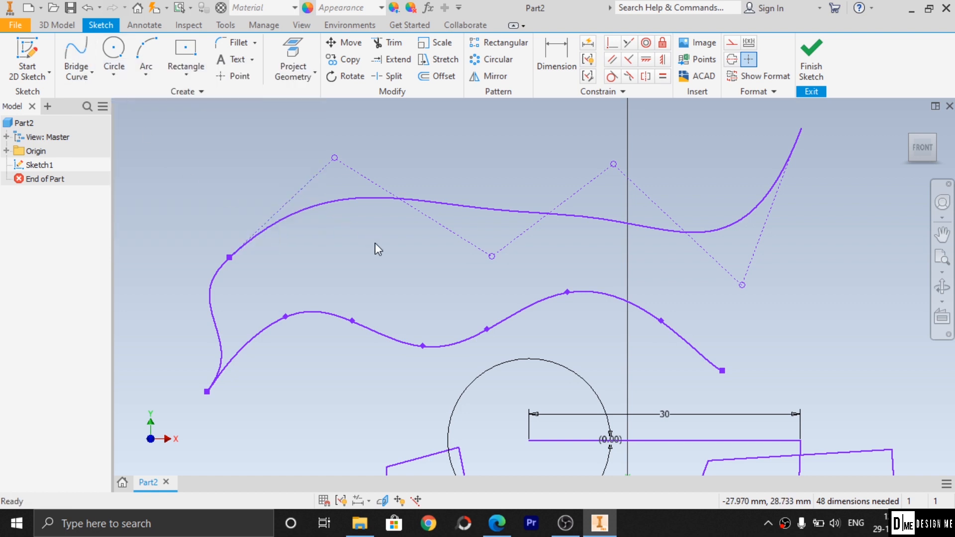
- Draw a center-point circle about 29 mm in diameter in the empty area above the left part of the control vertex spline
left_click(112, 78)
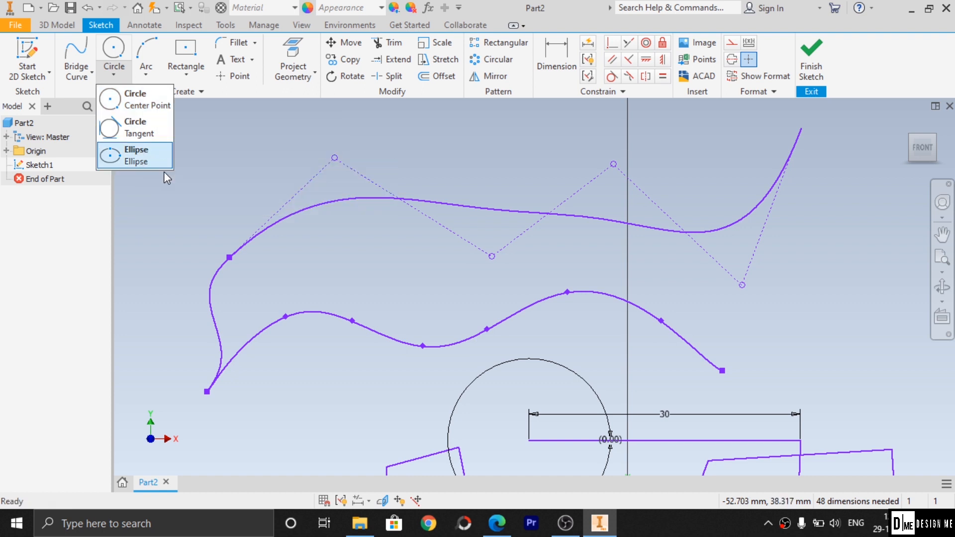
left_click(128, 99)
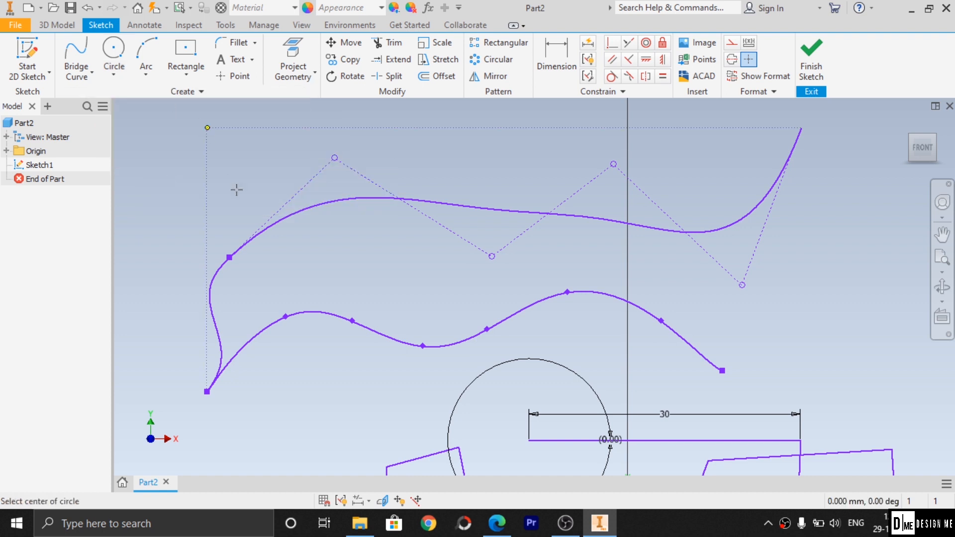
scroll(432, 279, "down", 5)
scroll(430, 277, "up", 8)
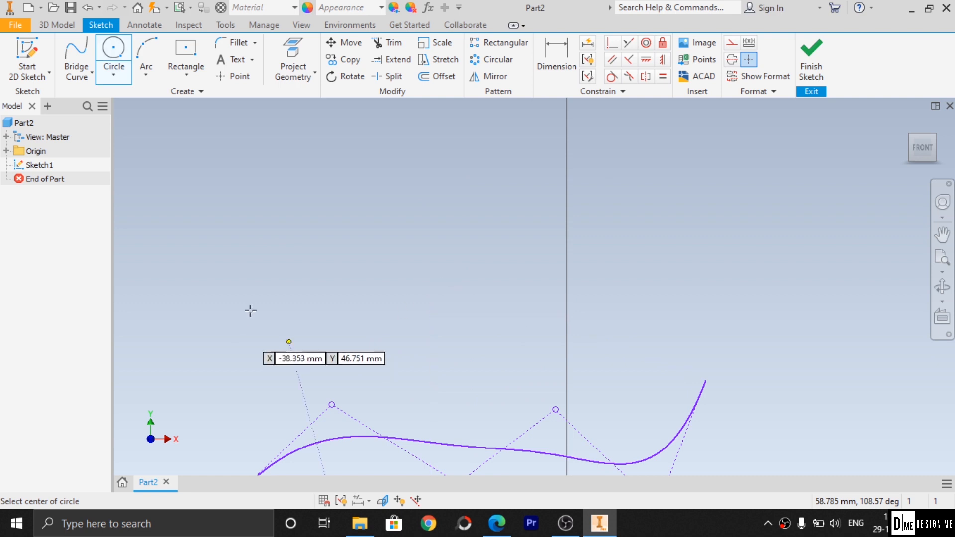
left_click(313, 266)
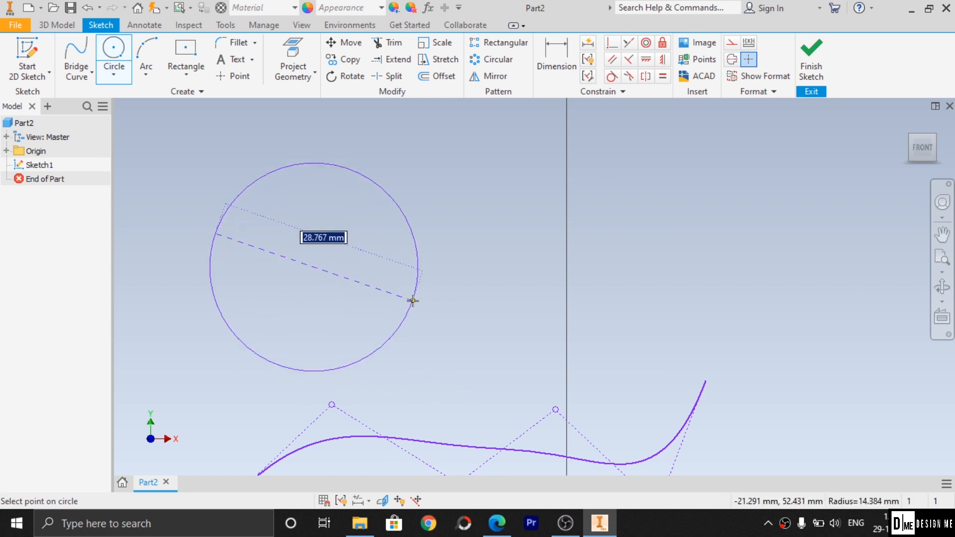
left_click(413, 301)
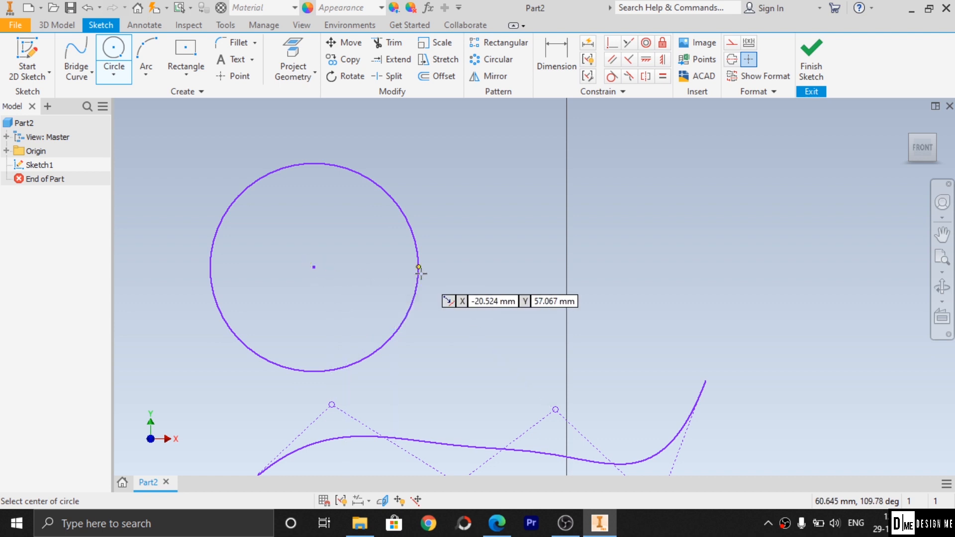
- Draw a second center-point circle with a 50 mm diameter, centered to the right of the first circle and overlapping it
left_click(465, 246)
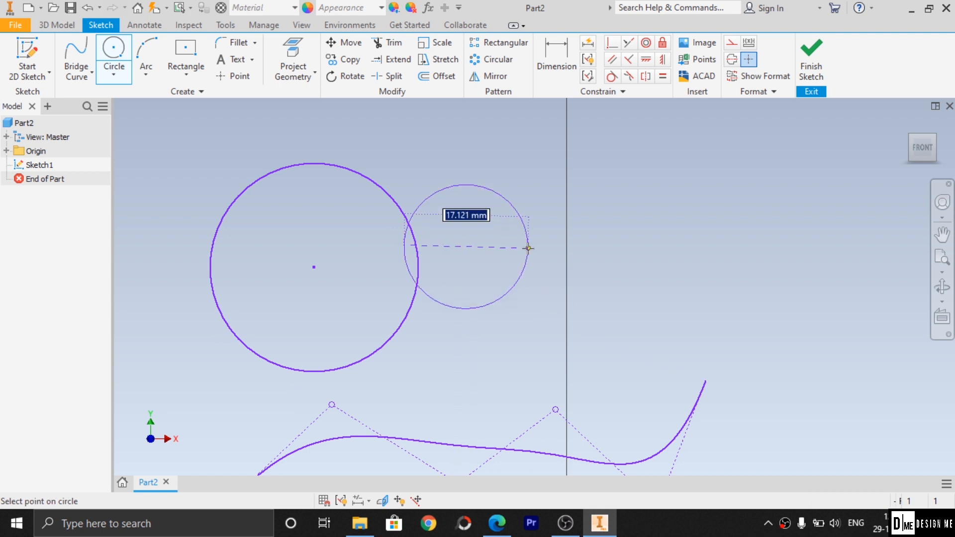
type("50")
key("Return")
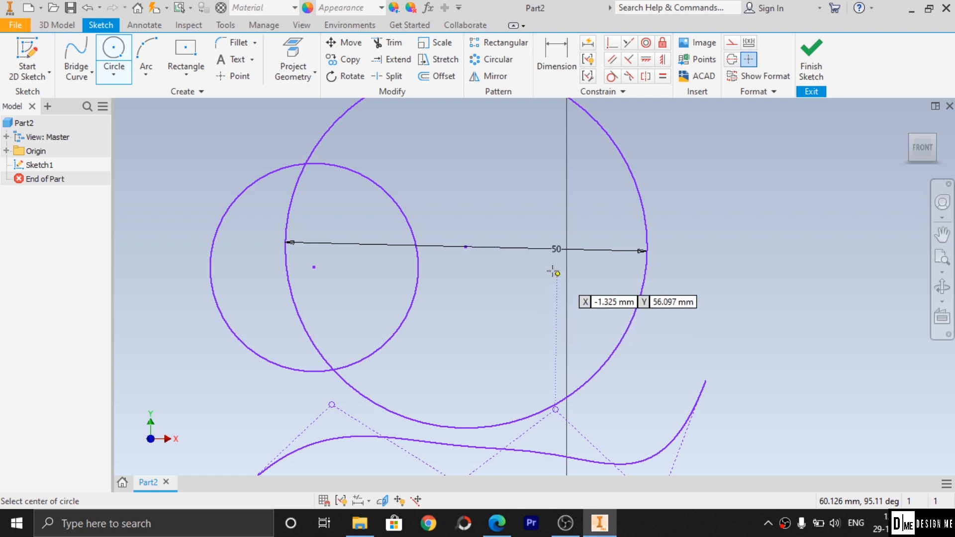
- Draw a single steep line slanting down to the left in the empty area right of the 50 mm circle
scroll(547, 273, "down", 5)
scroll(544, 277, "up", 3)
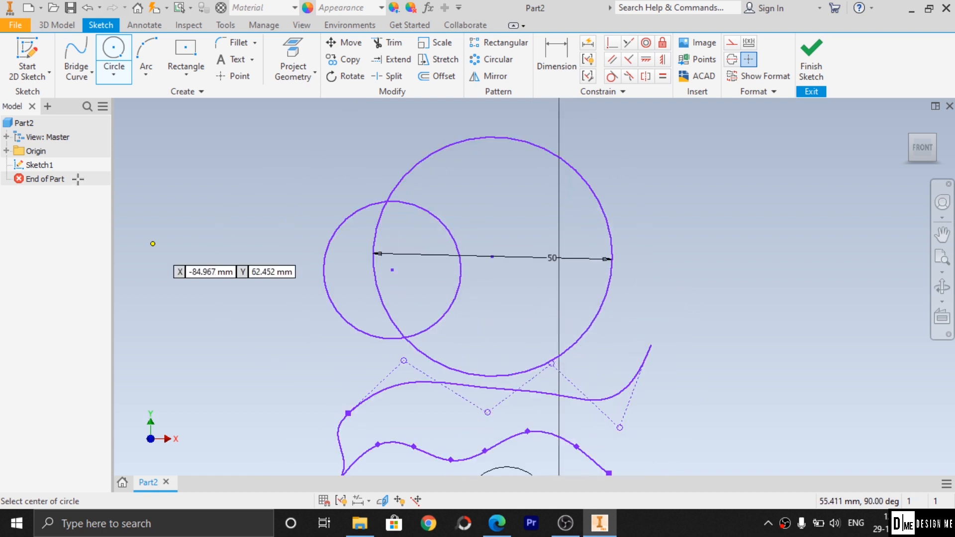
left_click(122, 81)
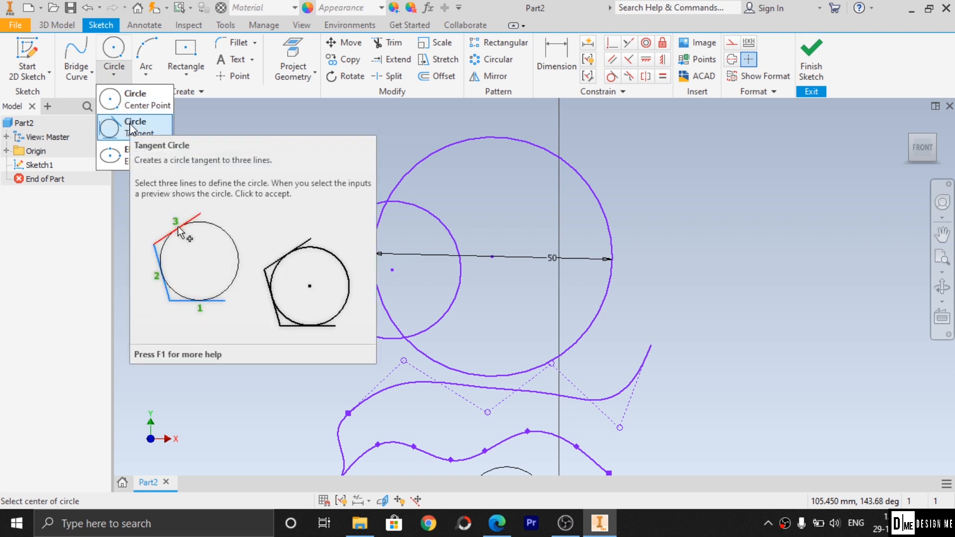
left_click(131, 128)
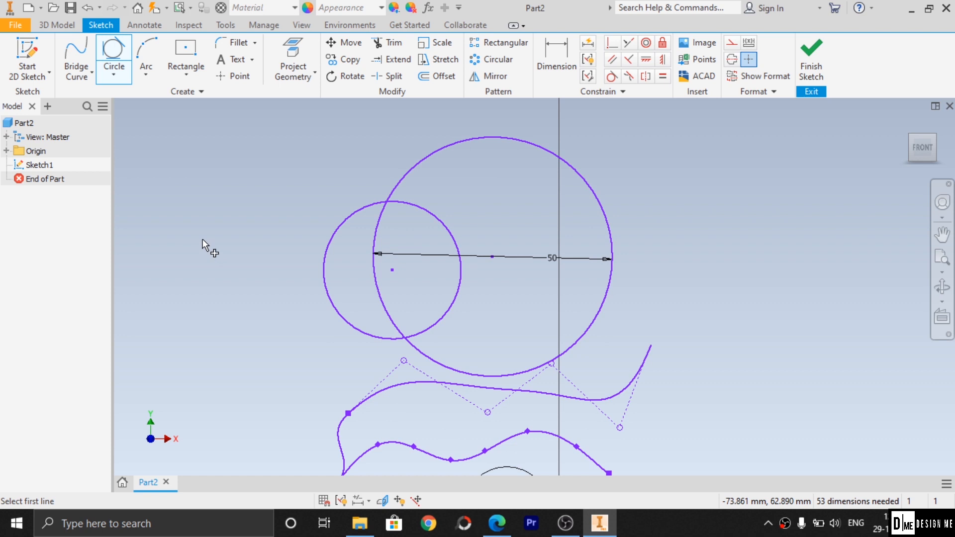
left_click(87, 72)
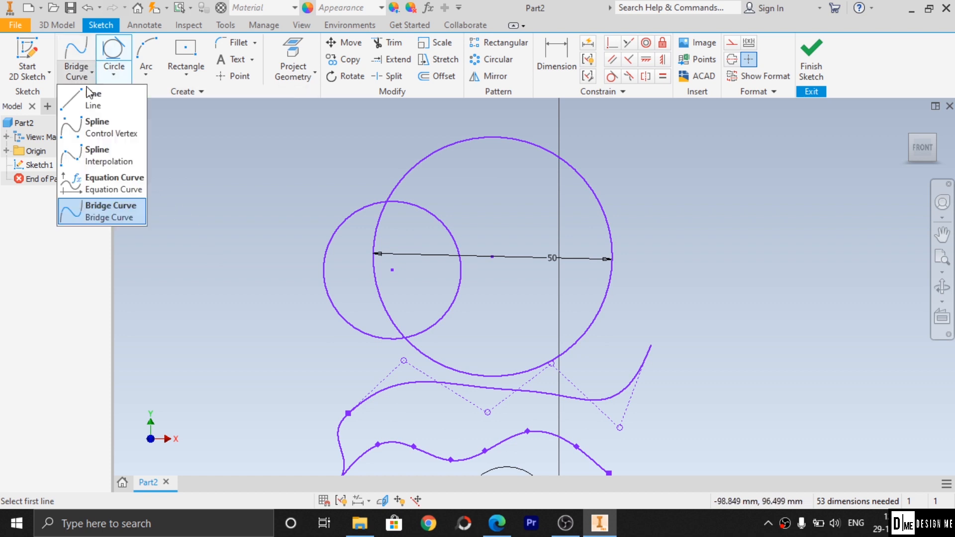
left_click(86, 89)
left_click(758, 174)
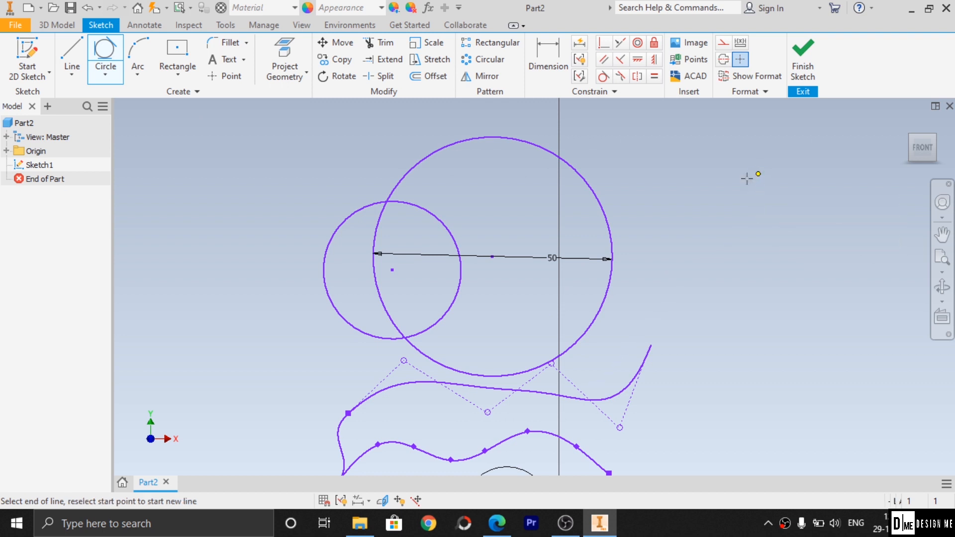
left_click(673, 311)
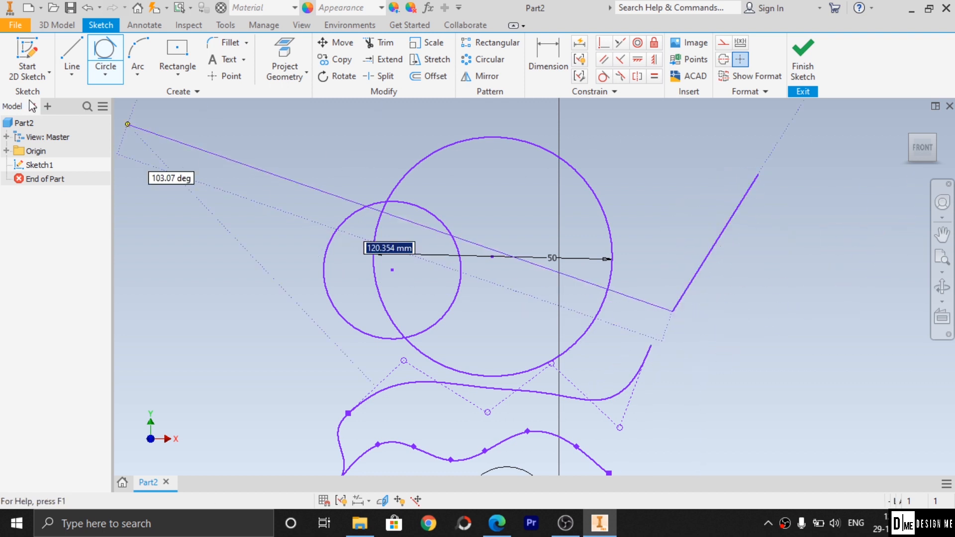
key("Escape")
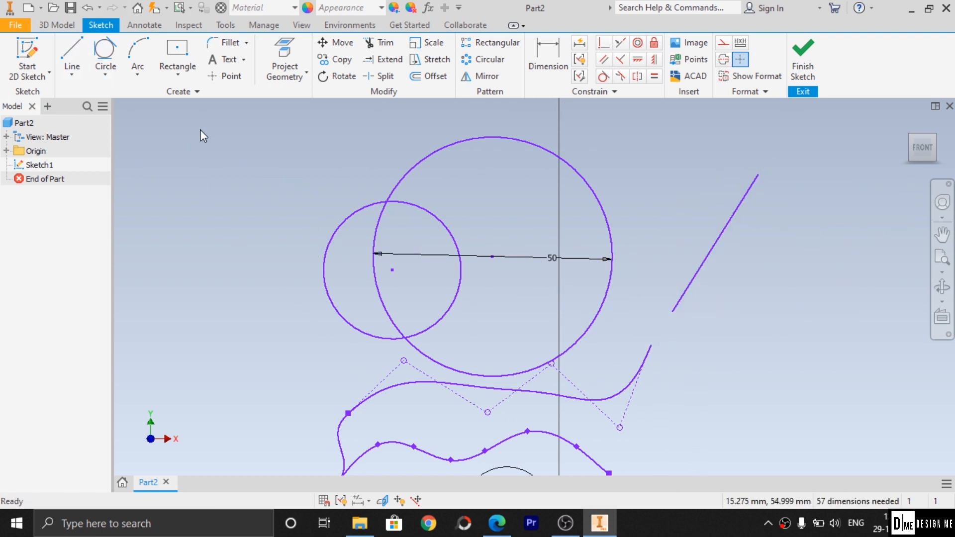
- Draw a separate, nearly horizontal line below and to the right of the slanted line
left_click(72, 55)
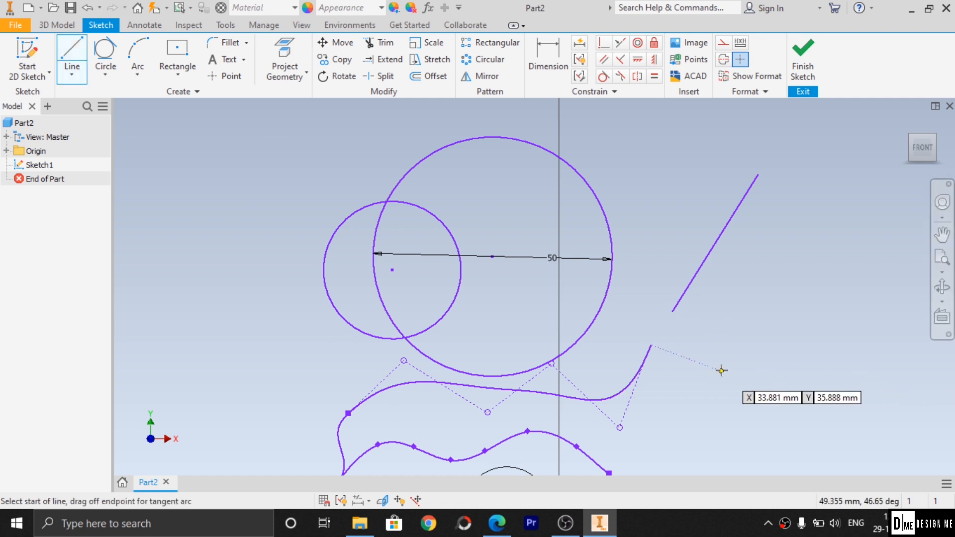
left_click(739, 363)
left_click(891, 352)
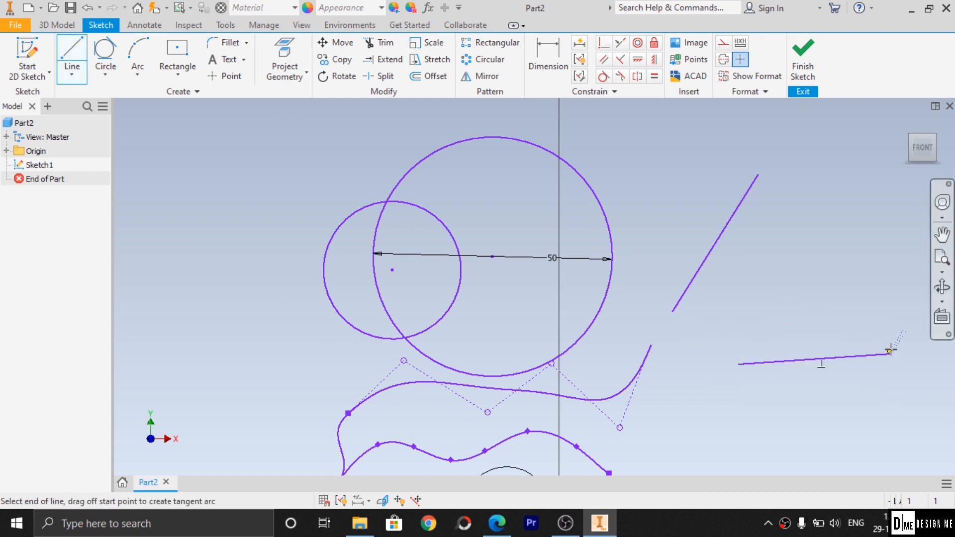
key("Escape")
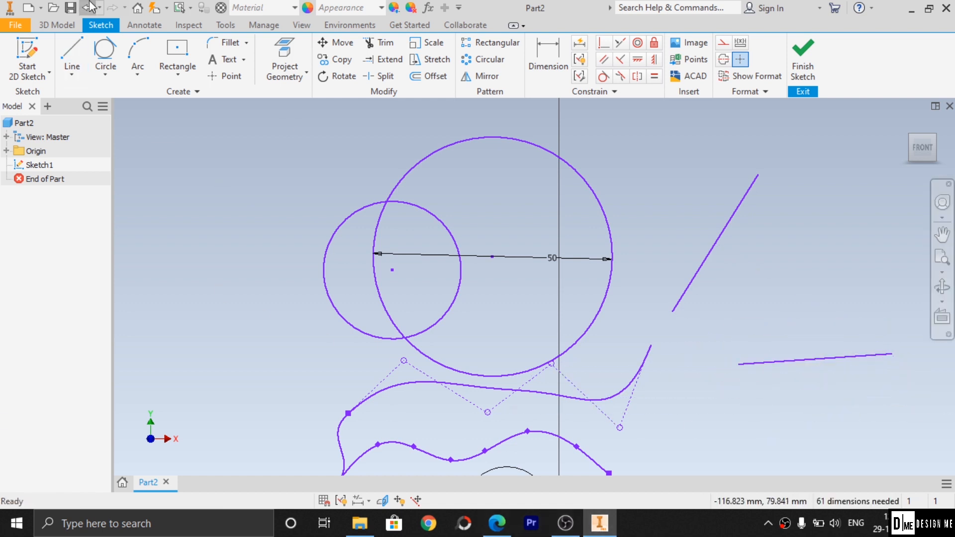
- Draw a third separate line about 28 mm long, slanting down to the right at about 60 degrees, opposite the first slanted line
left_click(72, 54)
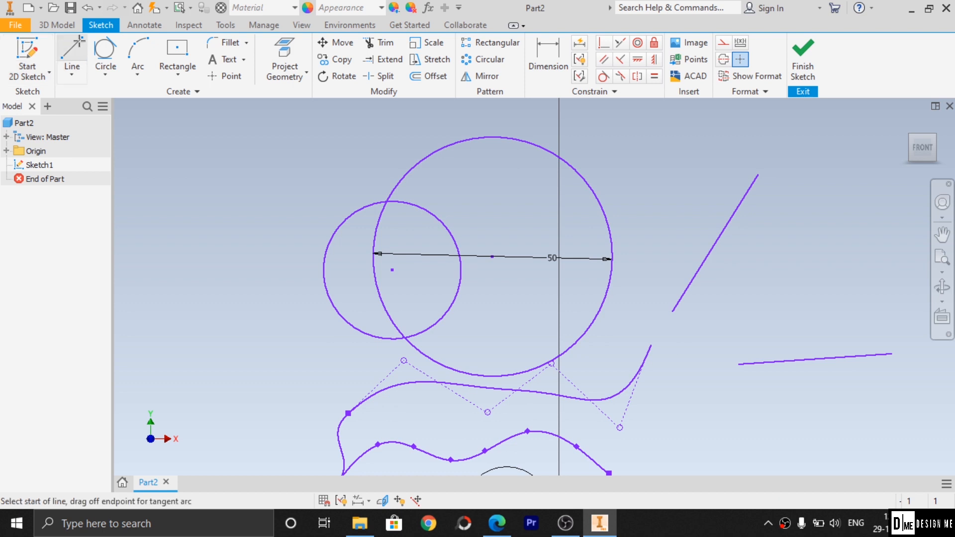
left_click(830, 152)
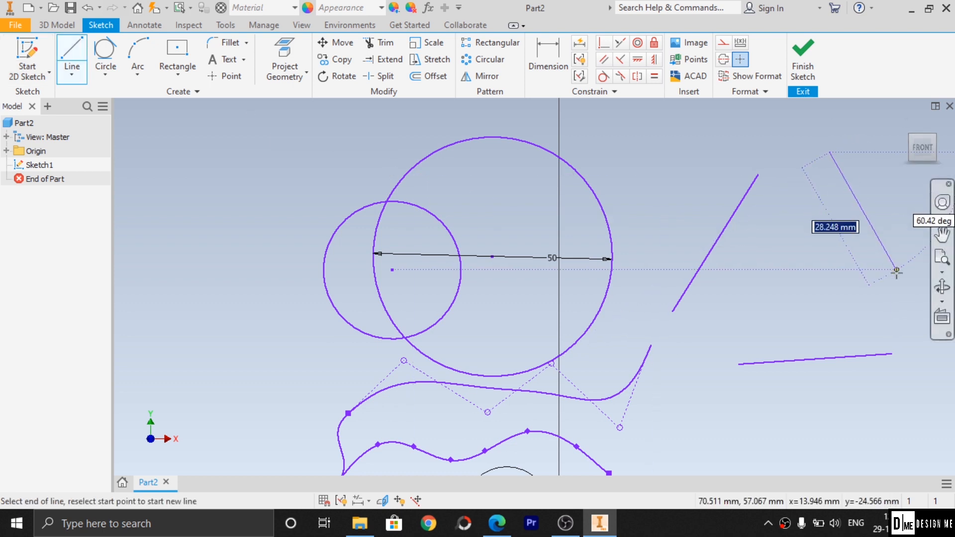
left_click(896, 271)
key("Escape")
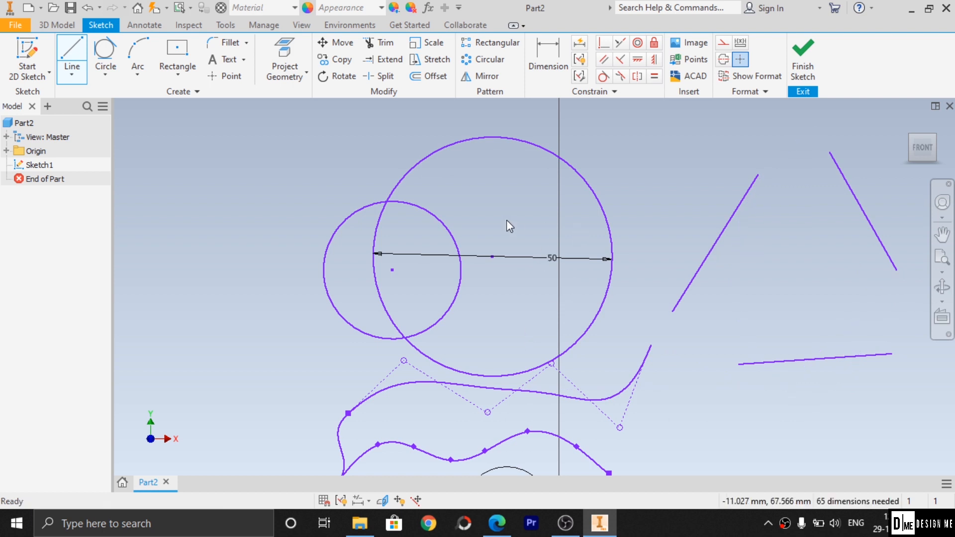
- Create a tangent circle touching the left slanted line, the nearly horizontal line and the right slanted line
left_click(104, 51)
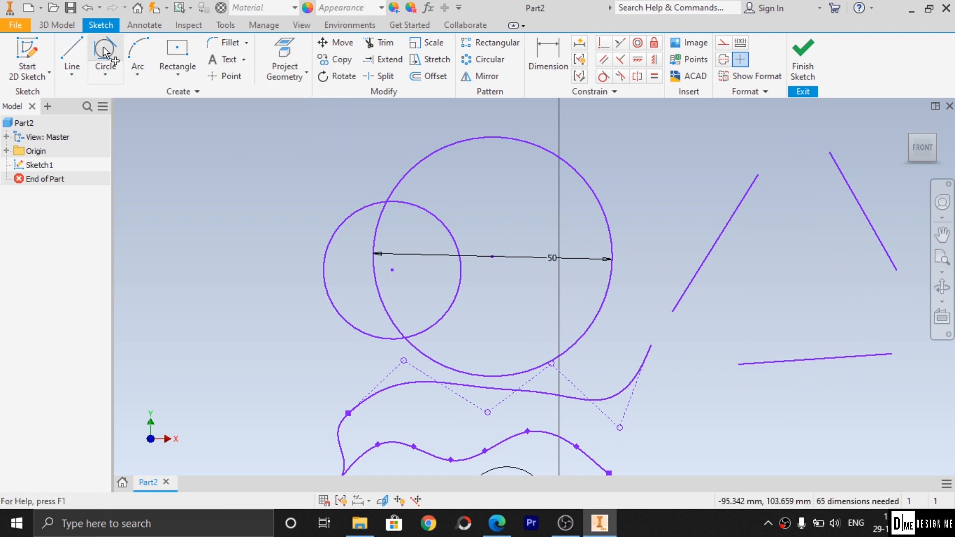
left_click(730, 221)
left_click(810, 358)
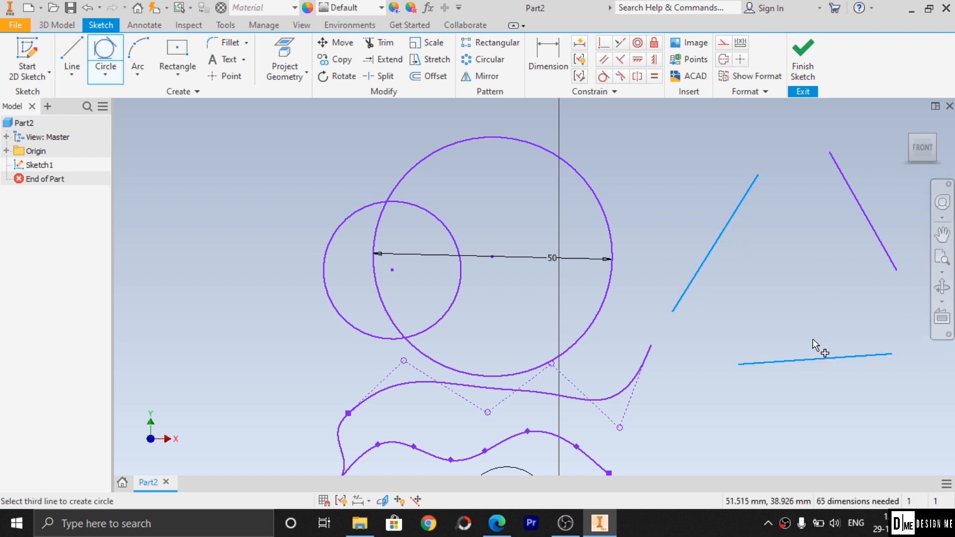
left_click(866, 227)
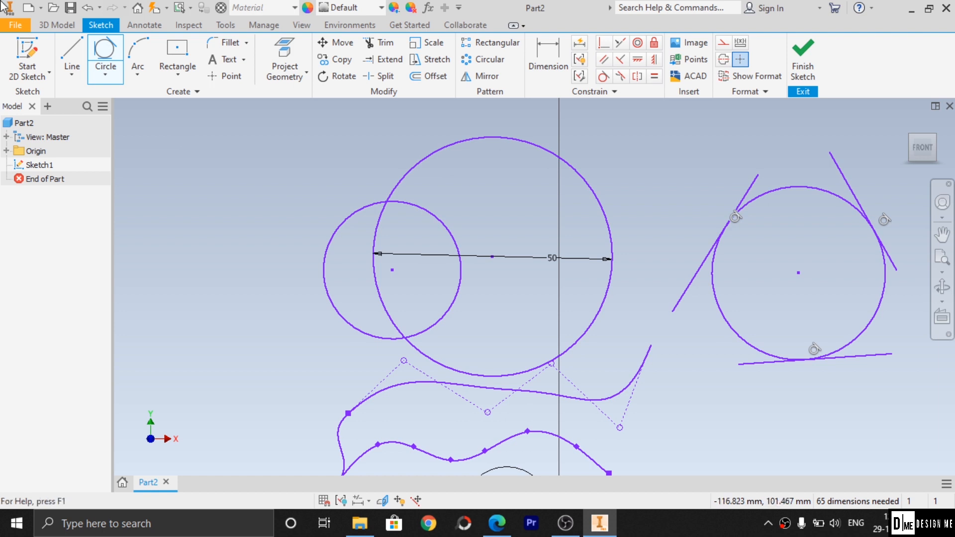
- Draw a wide ellipse with a horizontal major axis in the empty area below and to the right of the tangent circle
left_click(105, 74)
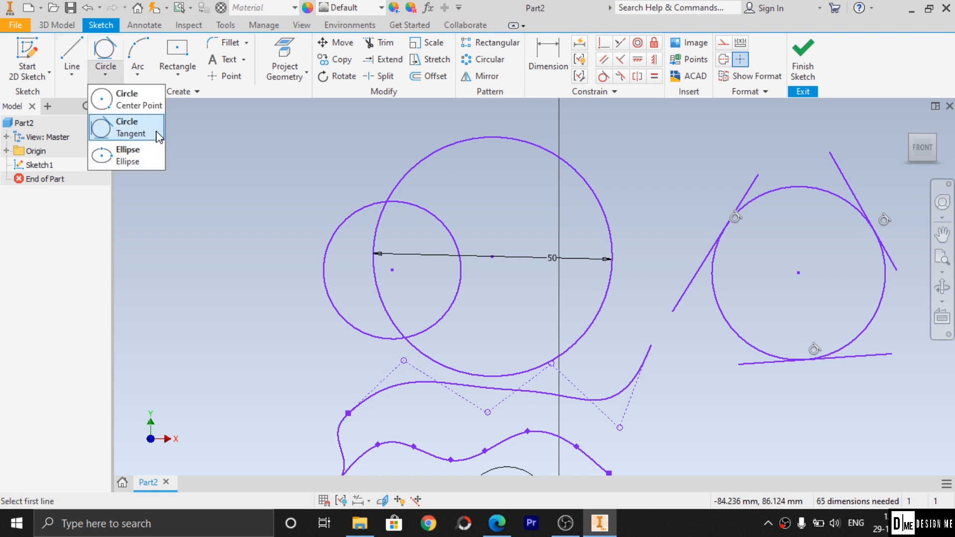
left_click(148, 161)
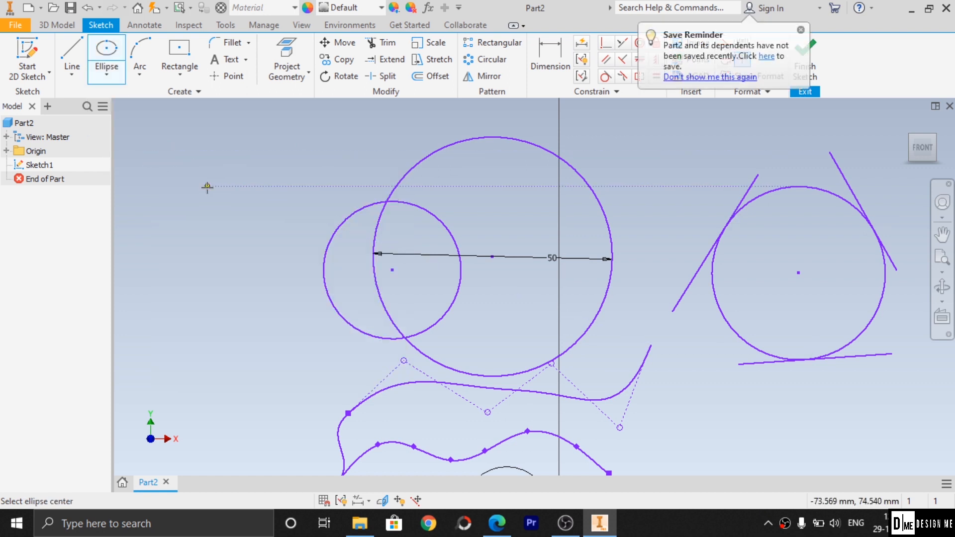
scroll(232, 243, "up", 3)
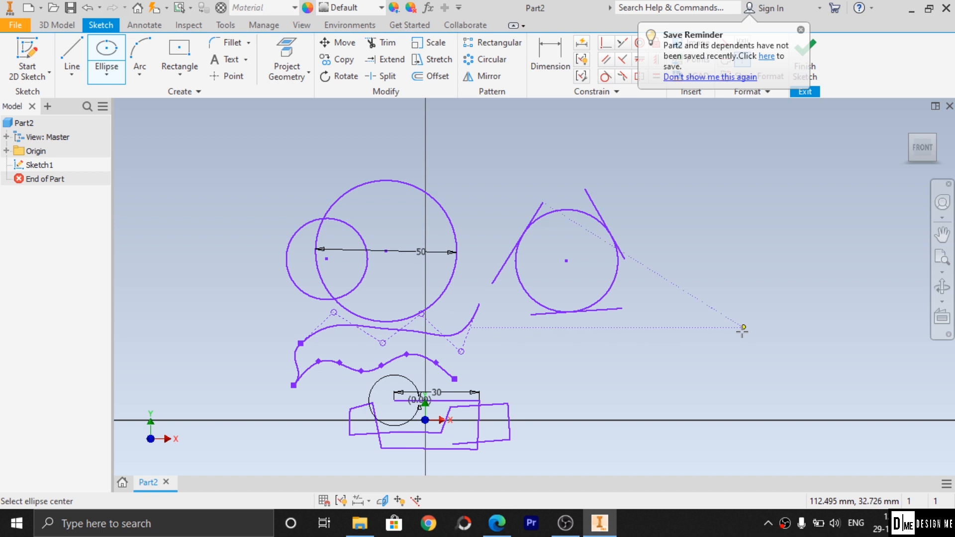
left_click(729, 356)
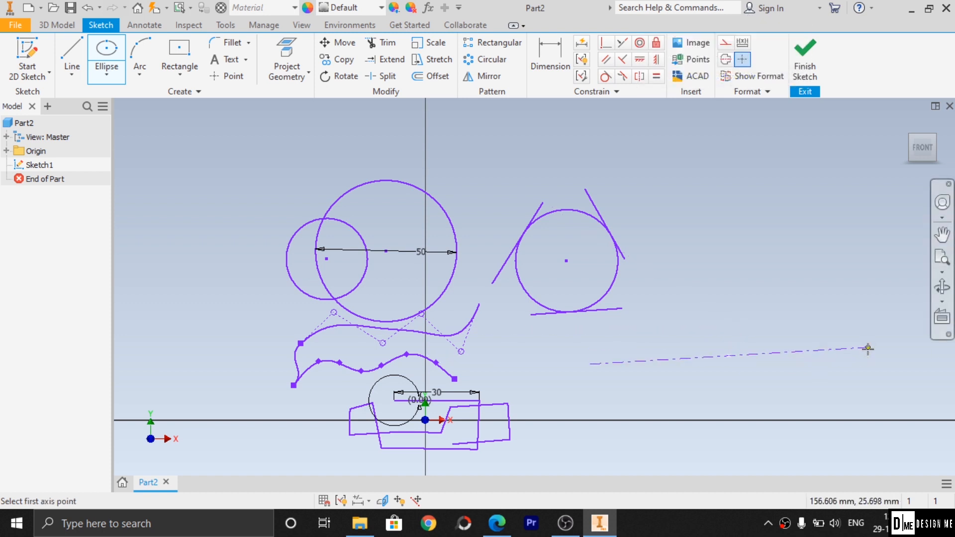
left_click(872, 356)
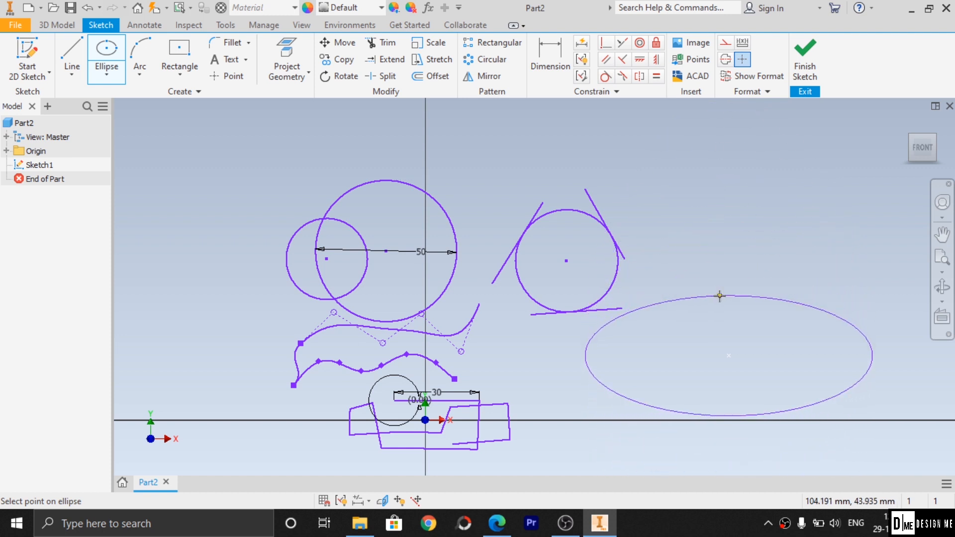
left_click(728, 299)
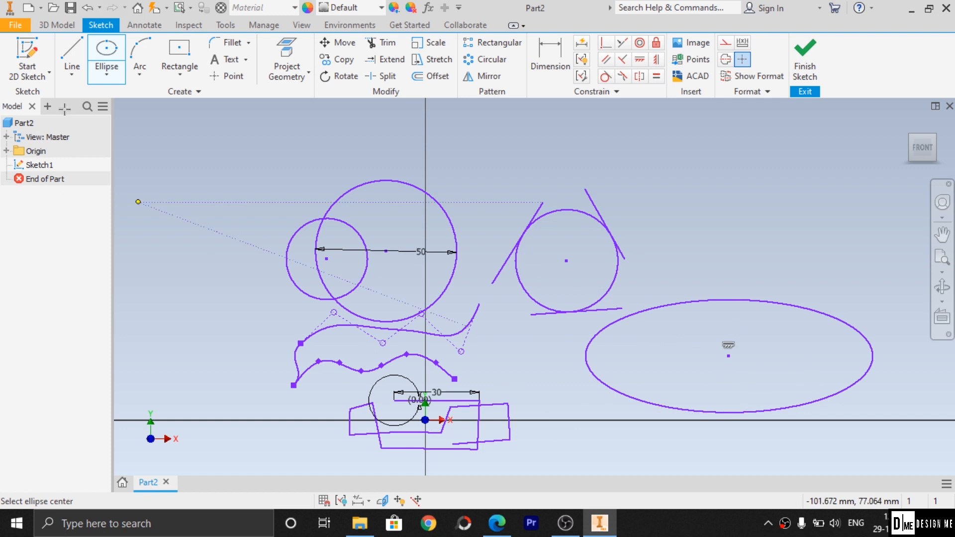
- Draw a three-point arc in the empty area left of the smaller circle, bulging to the right
left_click(104, 77)
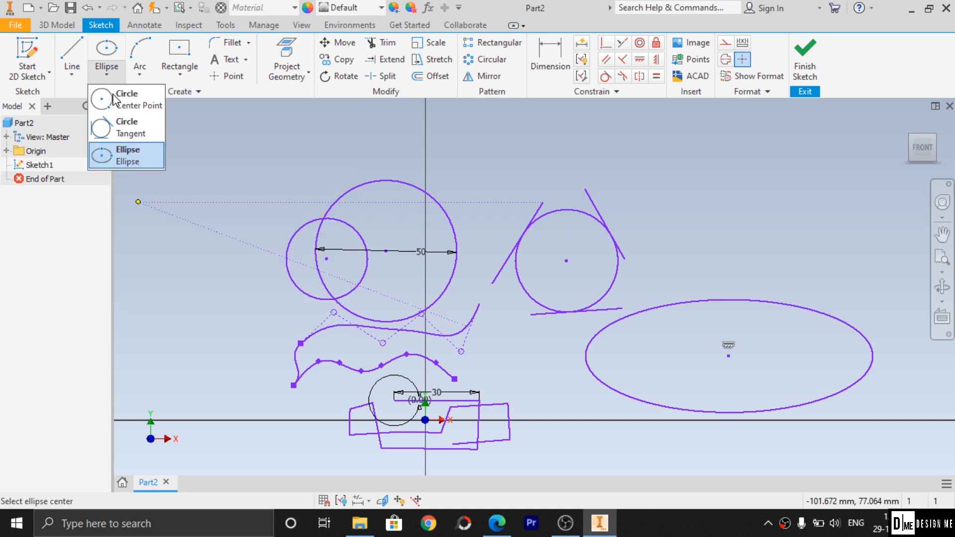
left_click(120, 78)
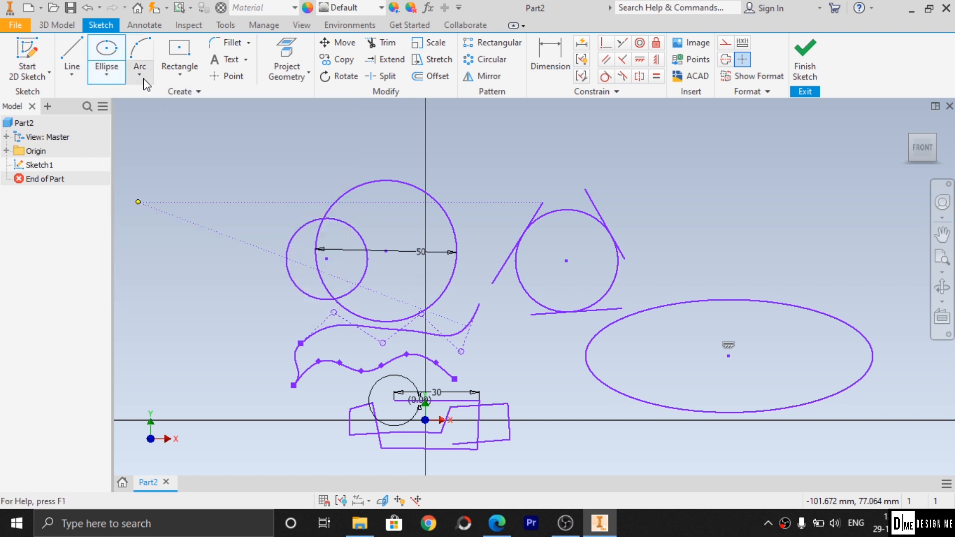
left_click(143, 78)
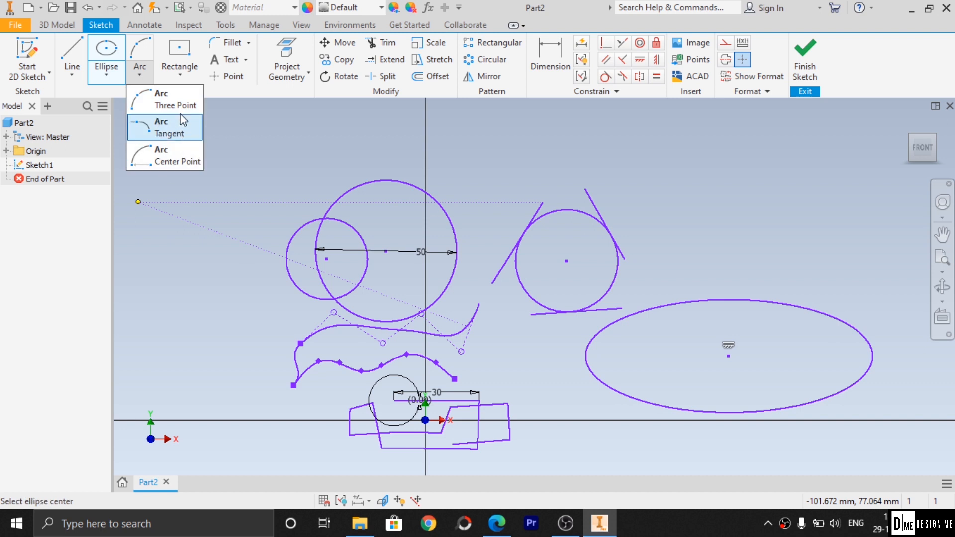
left_click(175, 102)
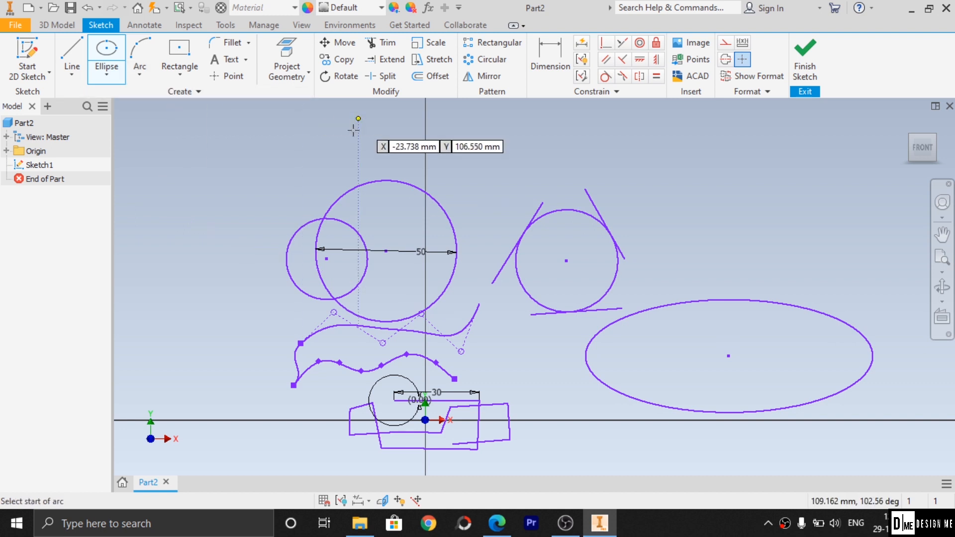
left_click(154, 236)
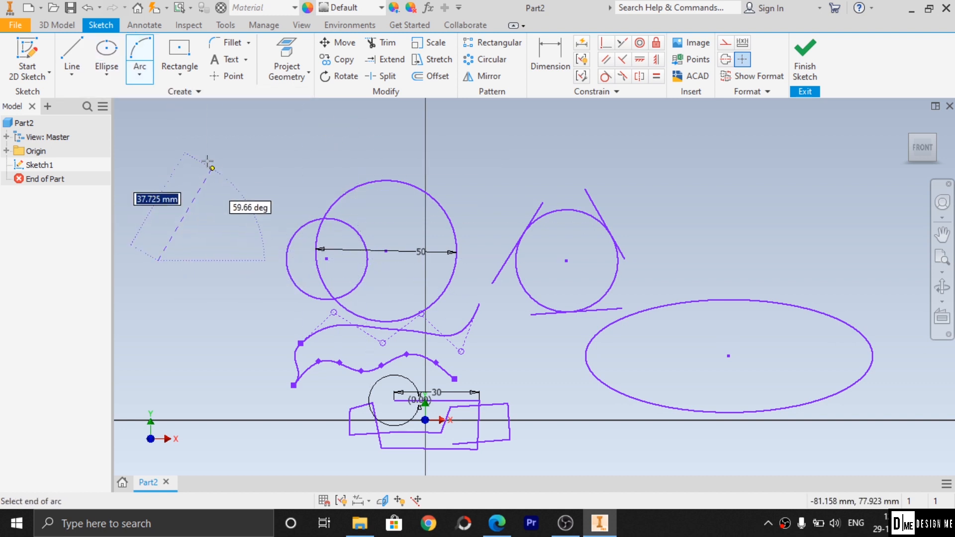
left_click(195, 151)
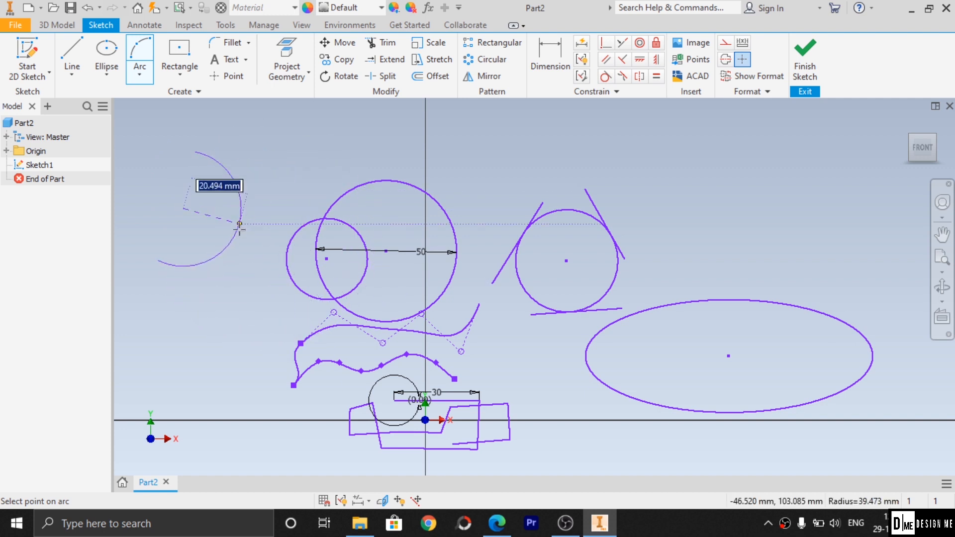
left_click(214, 219)
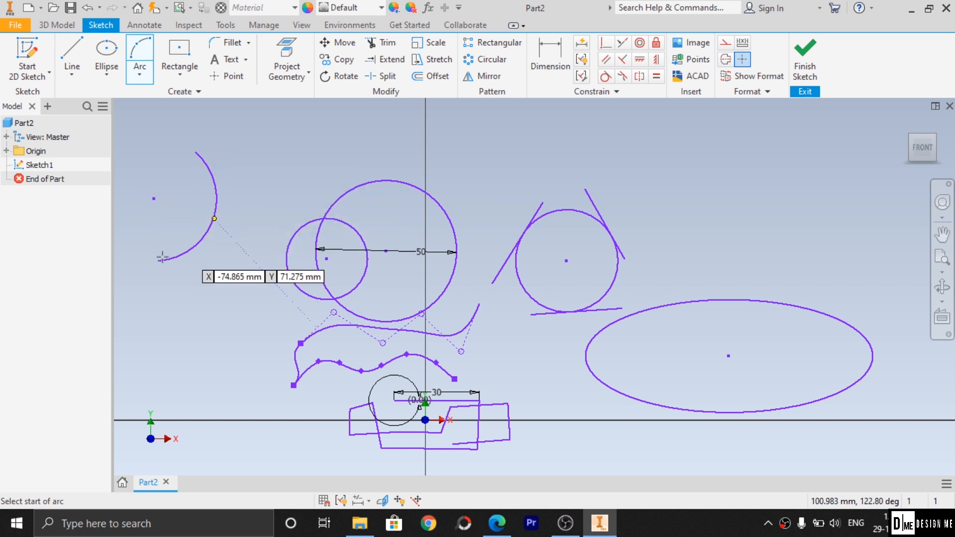
- Draw a tangent arc of about 16 mm radius from the three-point arc's upper endpoint, sweeping counterclockwise about 146 degrees
left_click(140, 74)
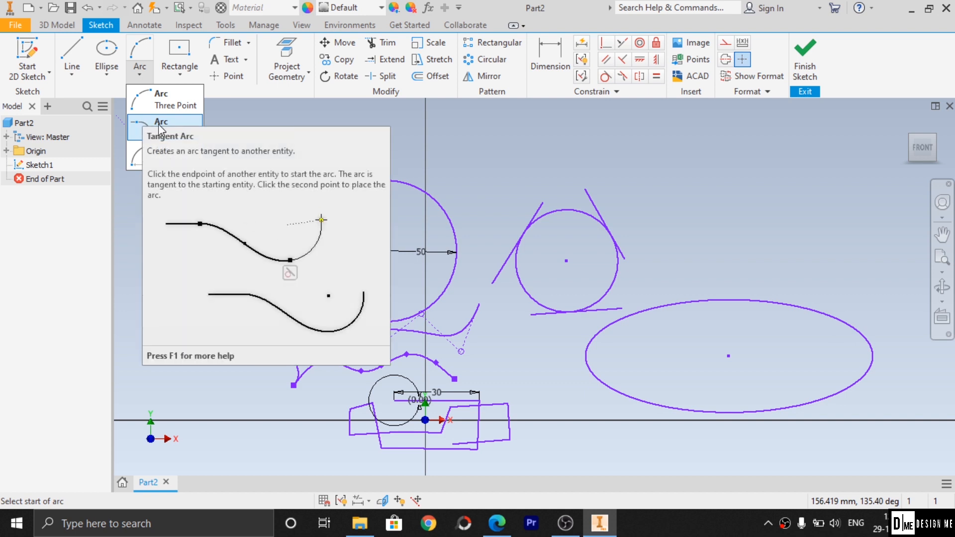
left_click(159, 125)
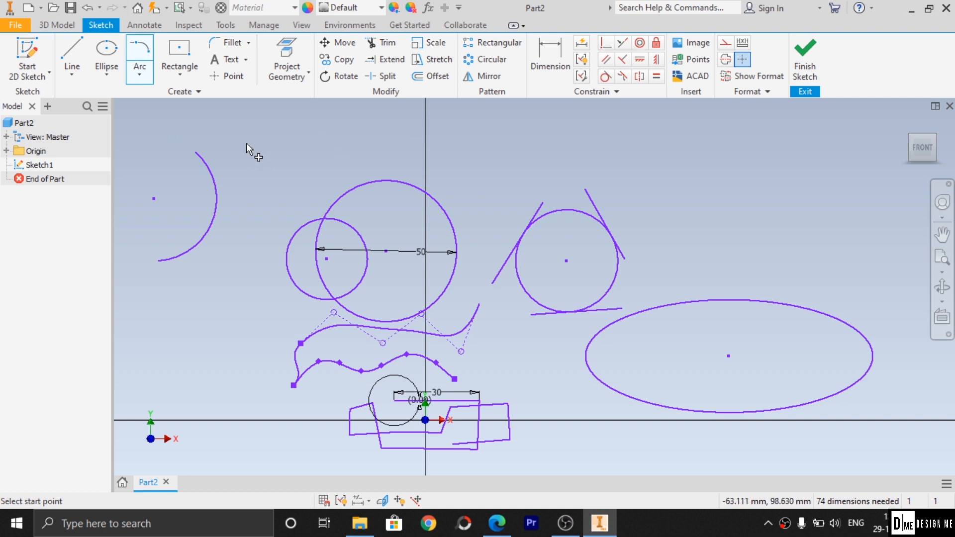
left_click(195, 151)
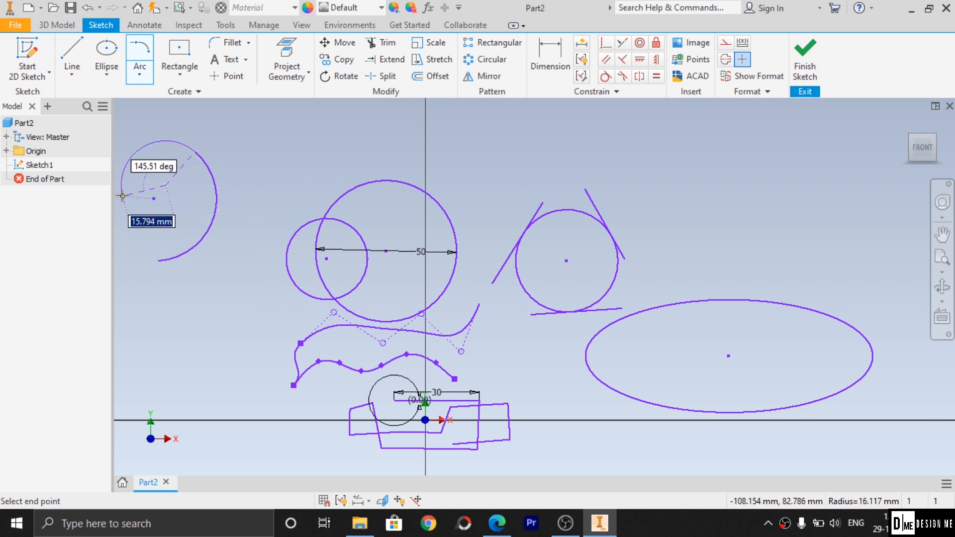
left_click(123, 196)
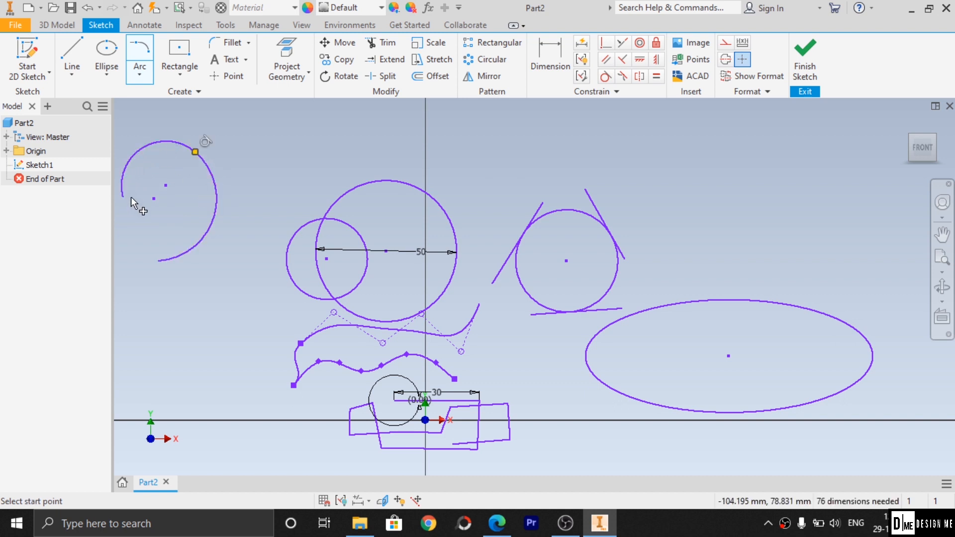
- Draw a large center-point arc above the ellipse, sweeping clockwise from its upper-left start over the top to the lower right
left_click(140, 74)
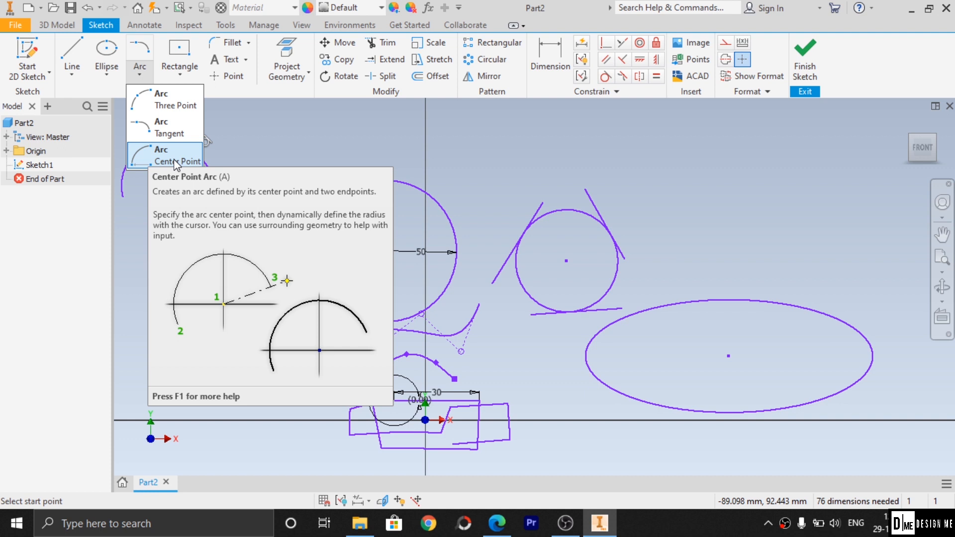
left_click(175, 163)
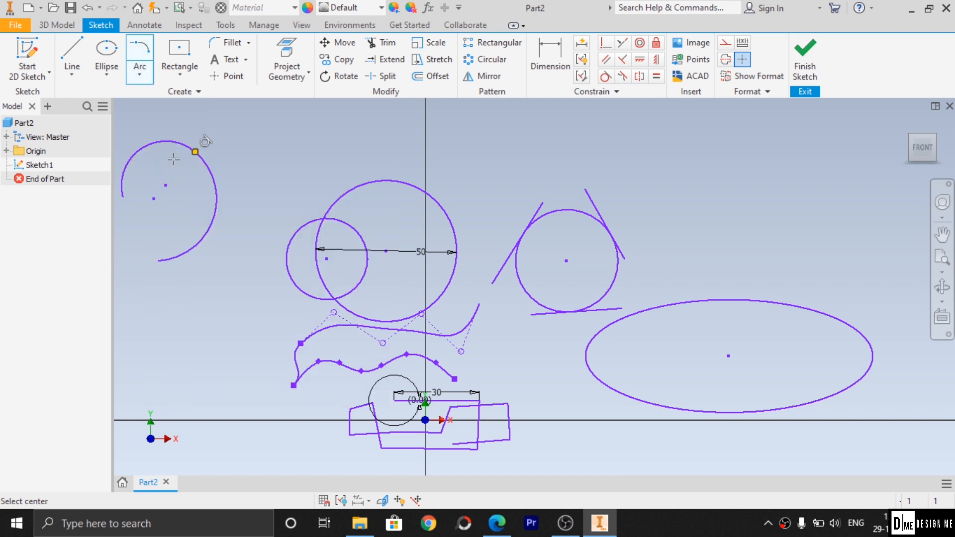
left_click(699, 250)
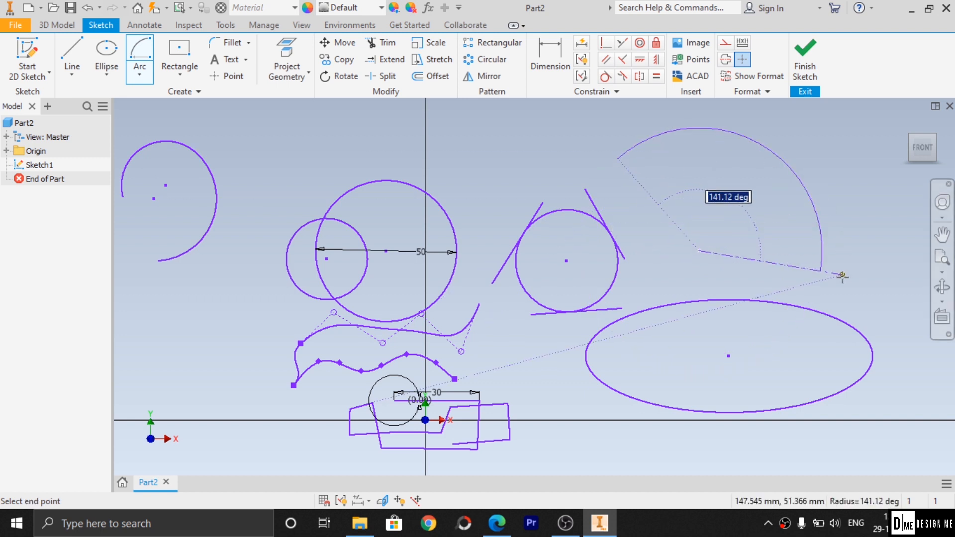
left_click(839, 298)
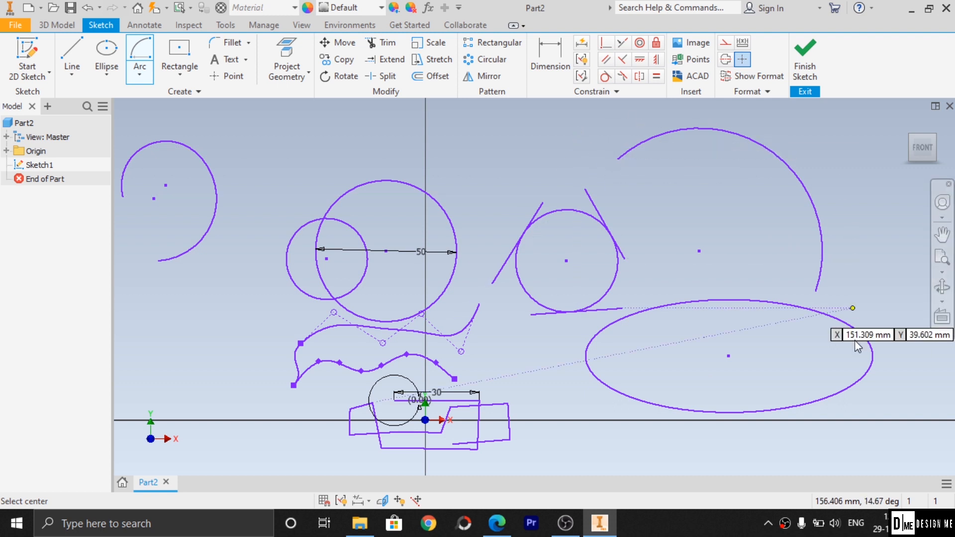
- Draw a two-point rectangle in the empty area above and to the right of the large center-point arc
left_click(139, 76)
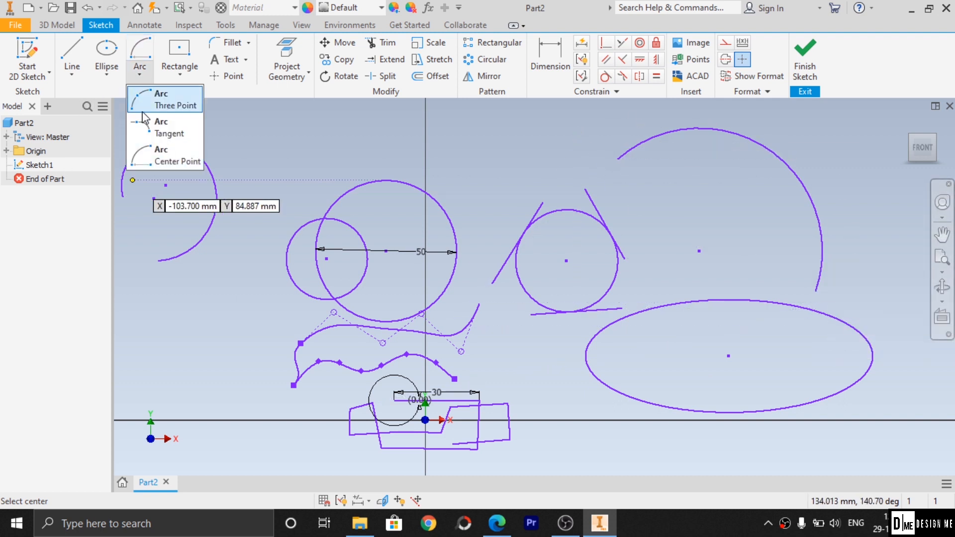
left_click(178, 78)
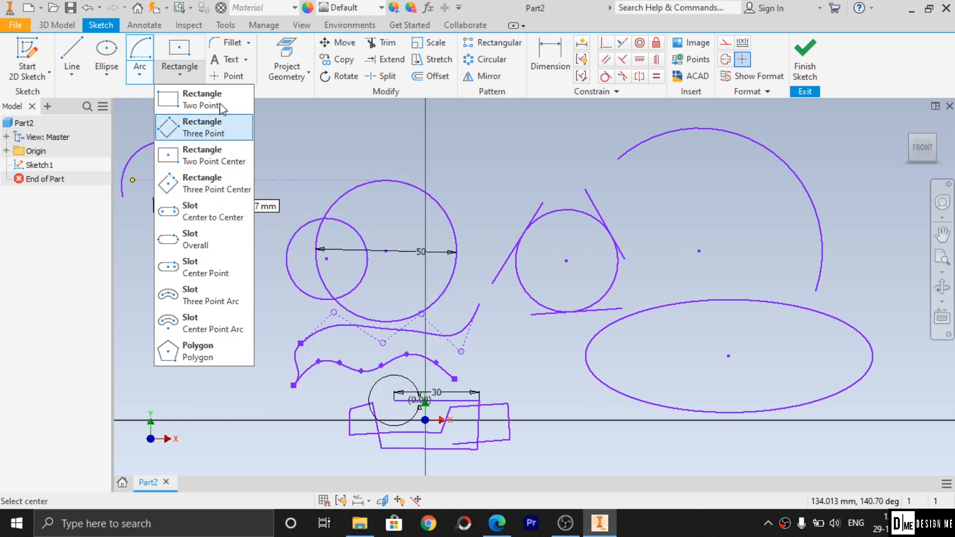
left_click(199, 99)
scroll(405, 222, "down", 3)
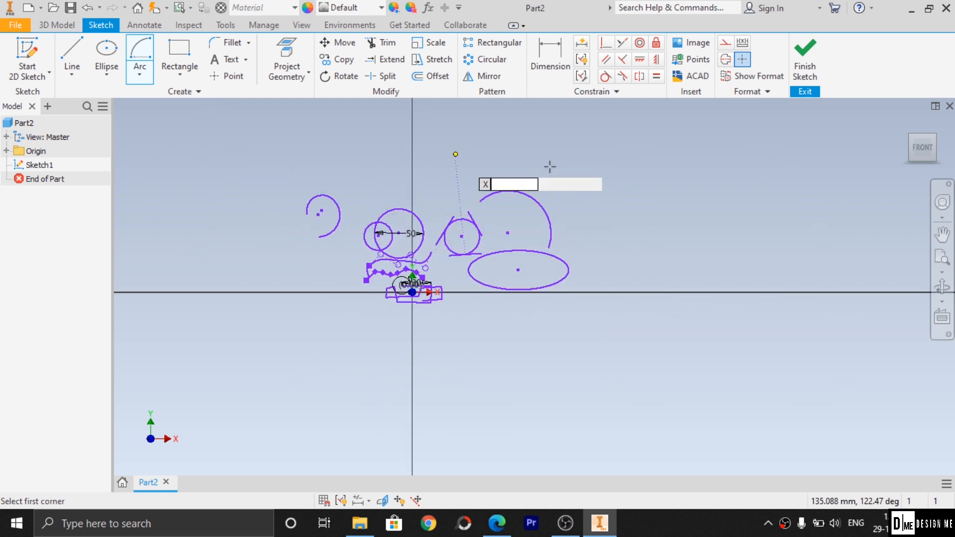
scroll(552, 159, "up", 5)
left_click(634, 171)
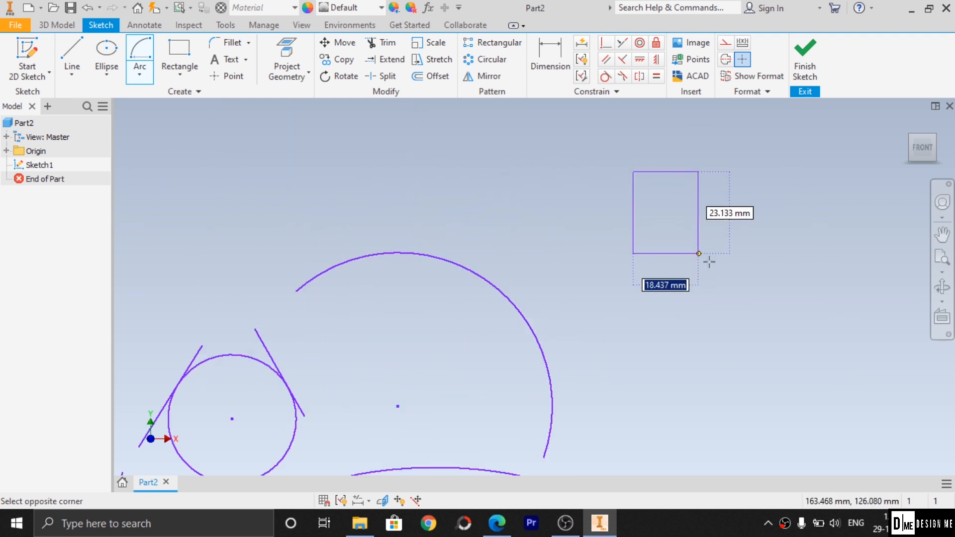
left_click(836, 299)
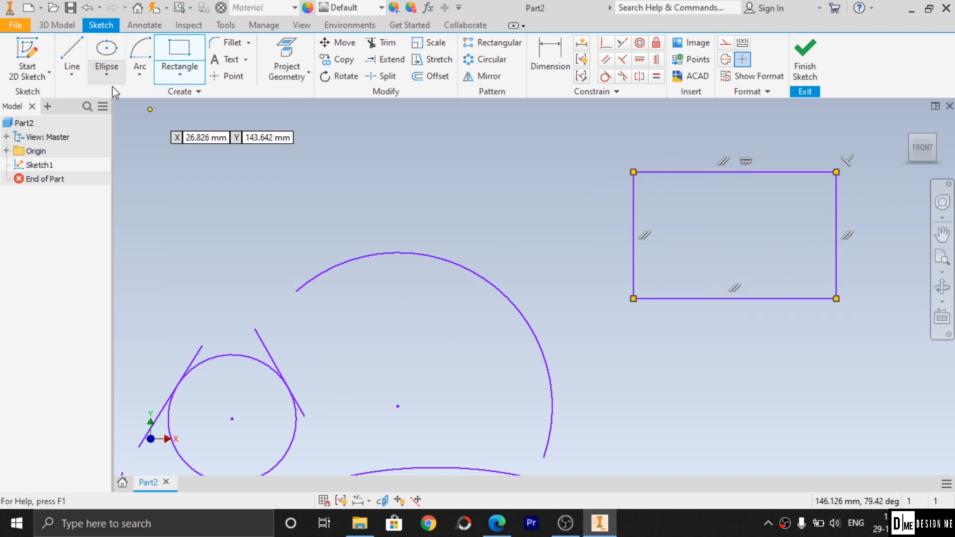
- Draw a three-point rectangle with a horizontal base above the large center-point arc, extending its height upward
left_click(180, 74)
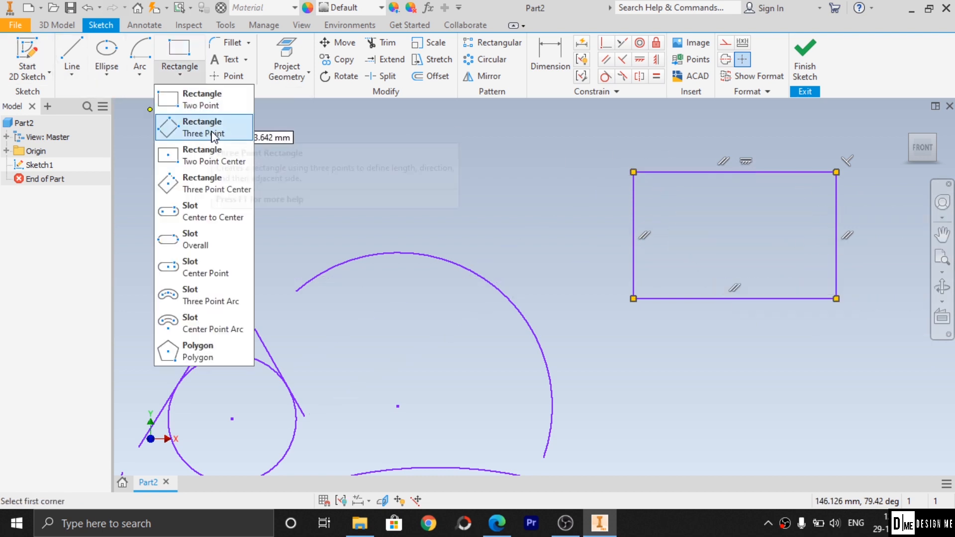
left_click(213, 134)
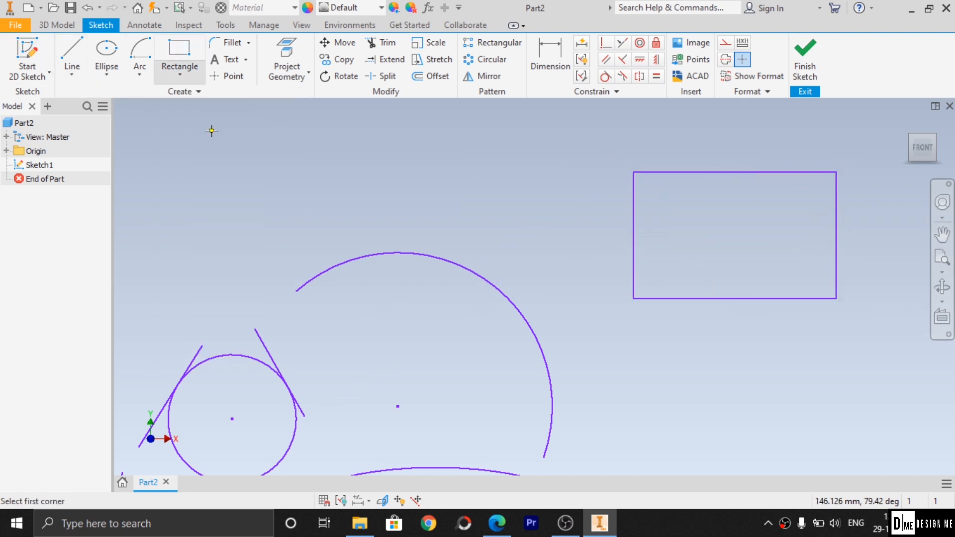
left_click(274, 196)
left_click(530, 198)
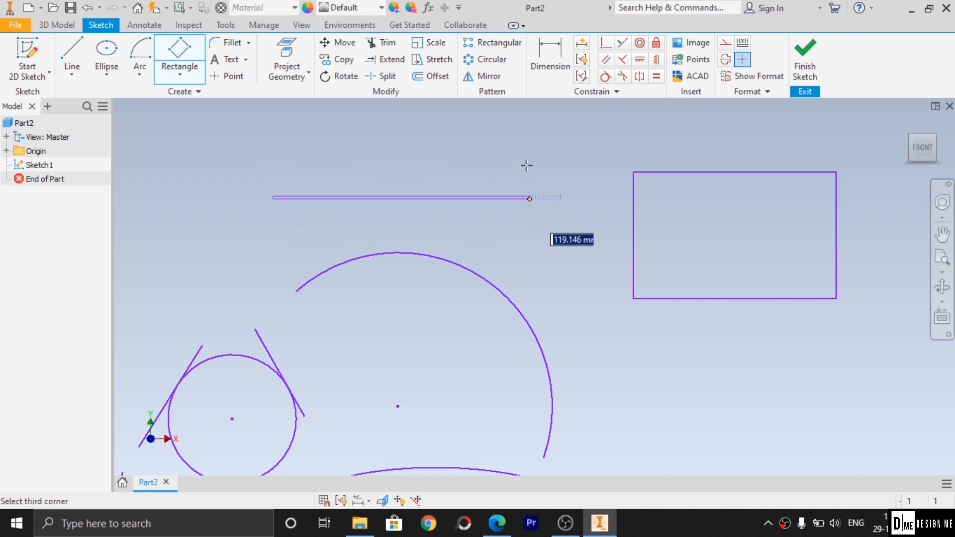
left_click(526, 114)
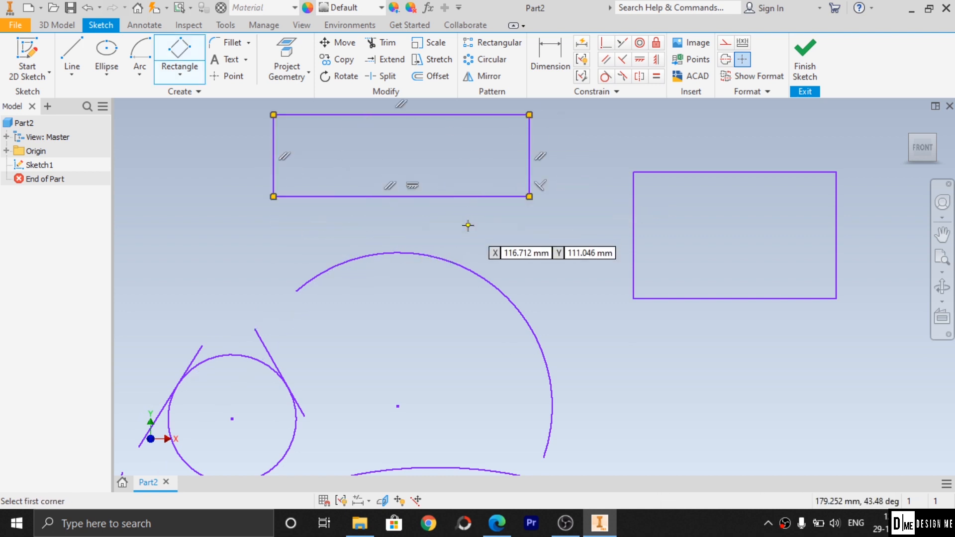
- Draw a two-point center rectangle about 70 by 32 mm above and between the two existing rectangles
scroll(462, 249, "up", 5)
scroll(482, 158, "down", 5)
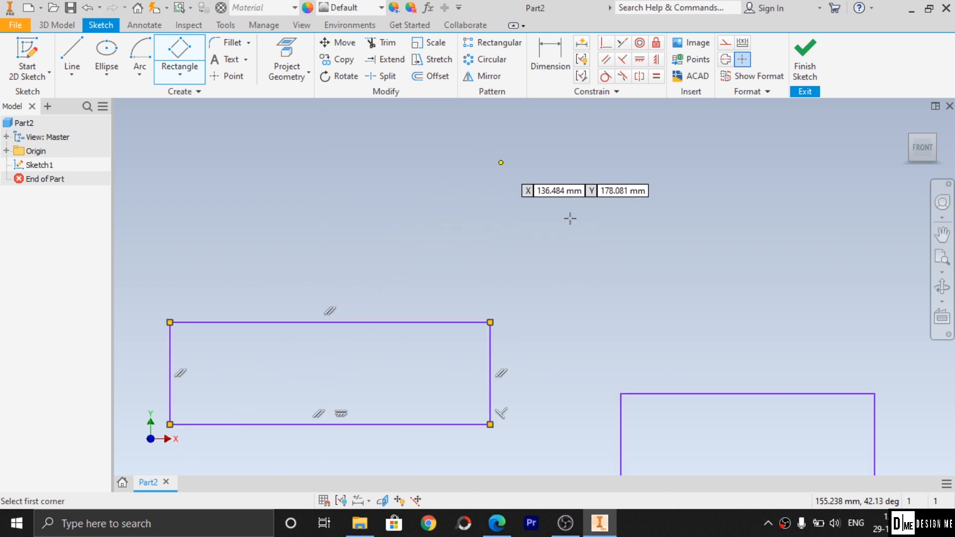
left_click(169, 322)
left_click(162, 68)
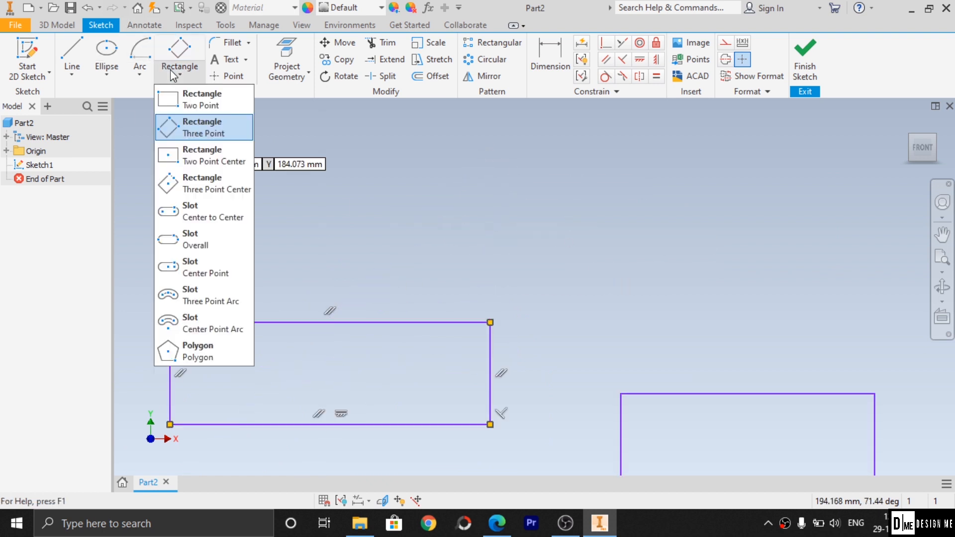
left_click(227, 161)
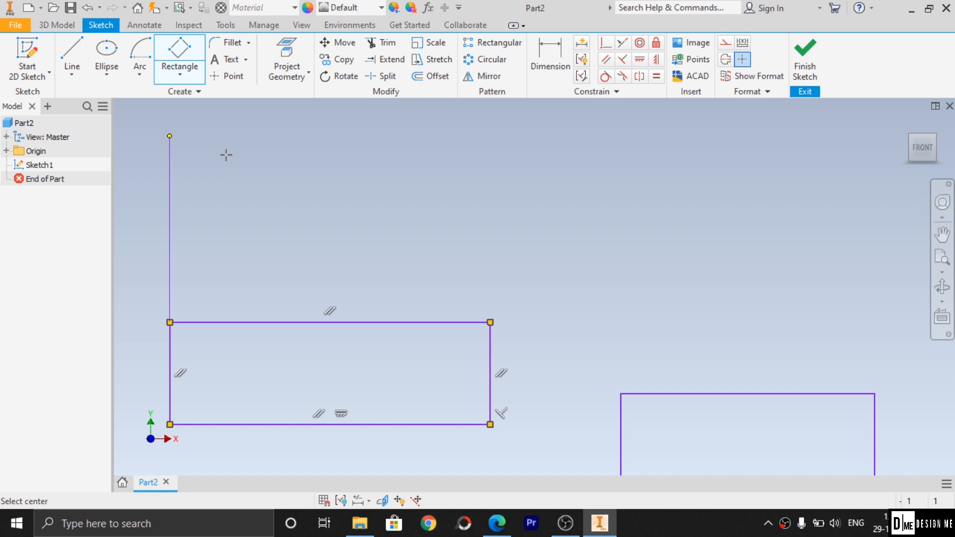
left_click(577, 181)
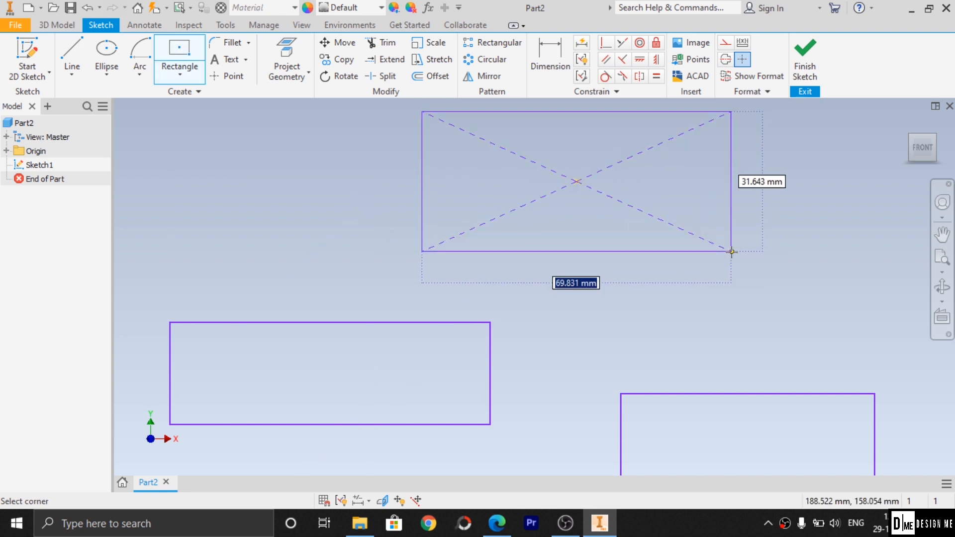
left_click(731, 251)
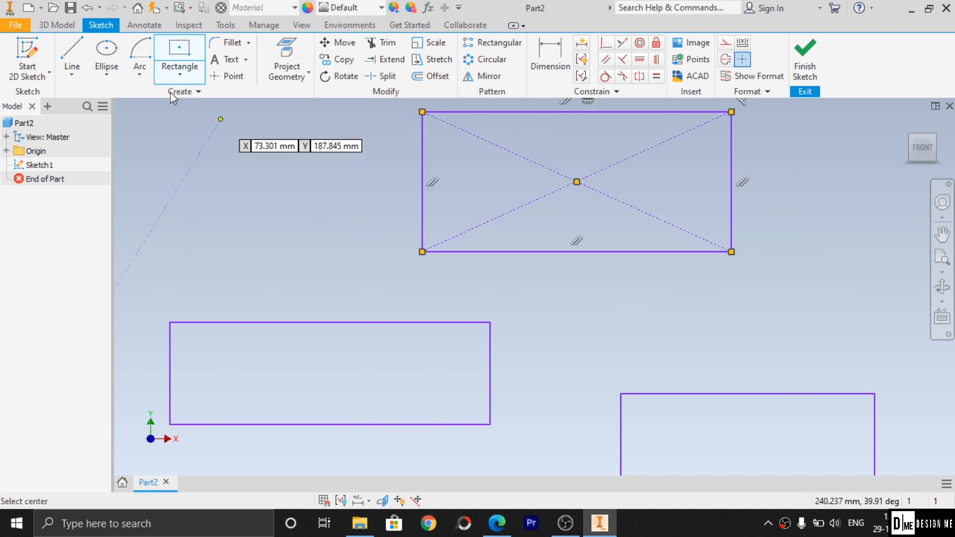
- Draw a three-point center rectangle about 34 mm high with horizontal long sides, directly above the three-point rectangle
left_click(184, 82)
left_click(180, 75)
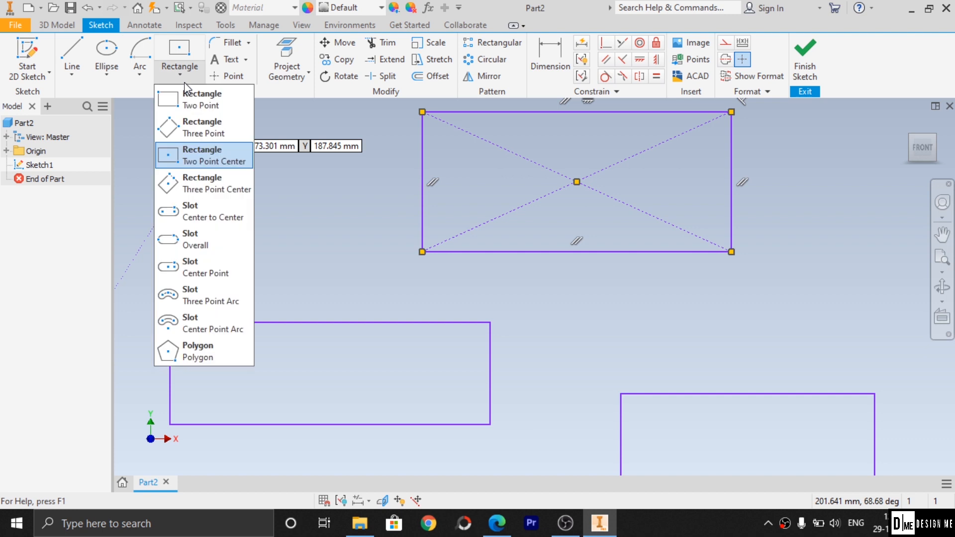
left_click(221, 183)
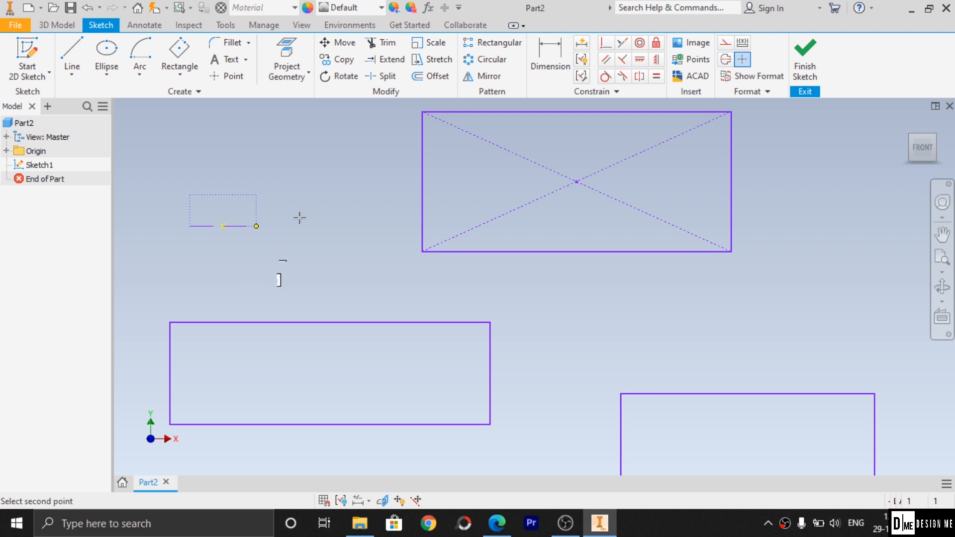
left_click(369, 227)
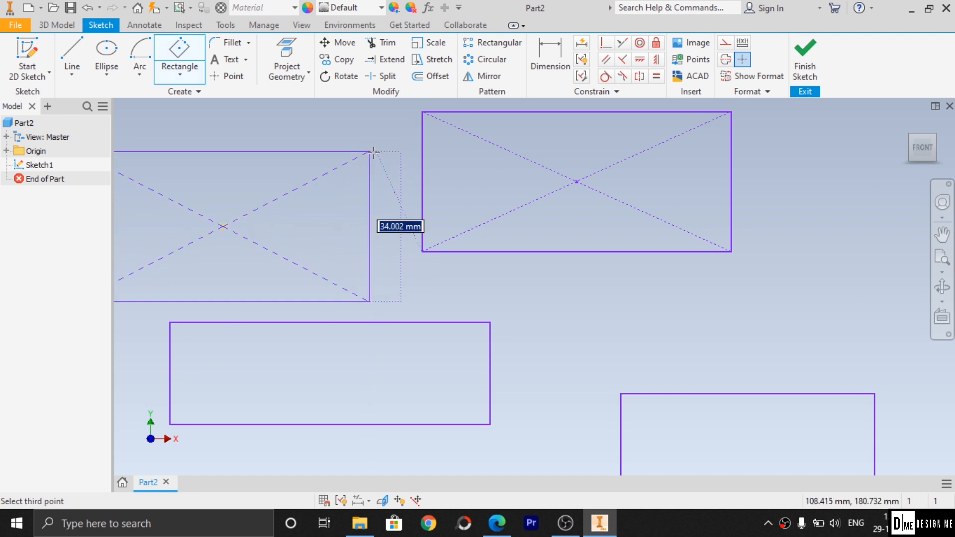
left_click(374, 152)
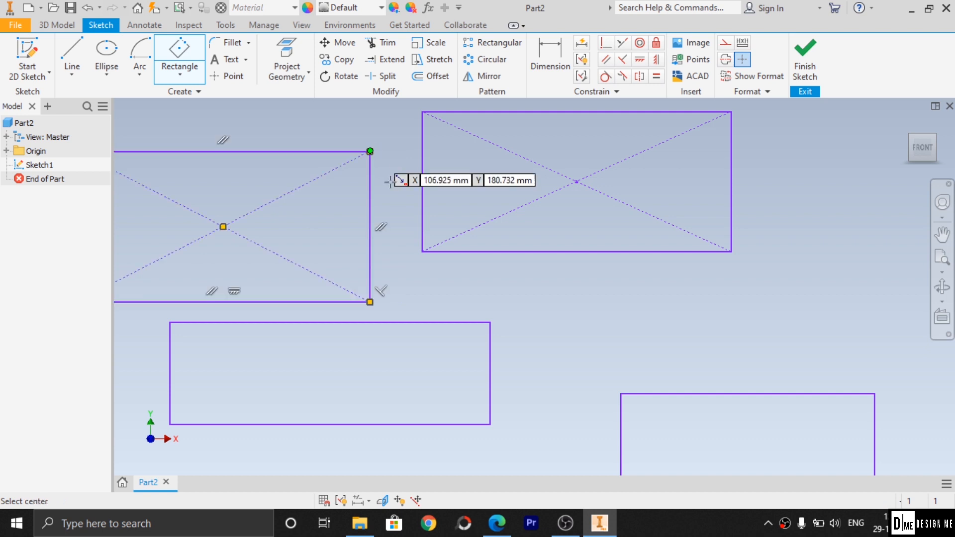
scroll(164, 259, "down", 4)
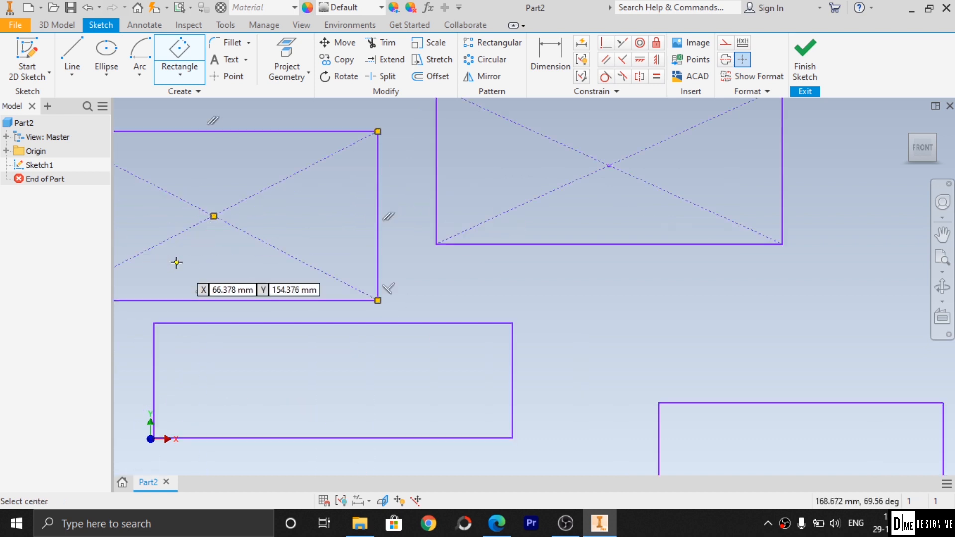
scroll(164, 388, "up", 3)
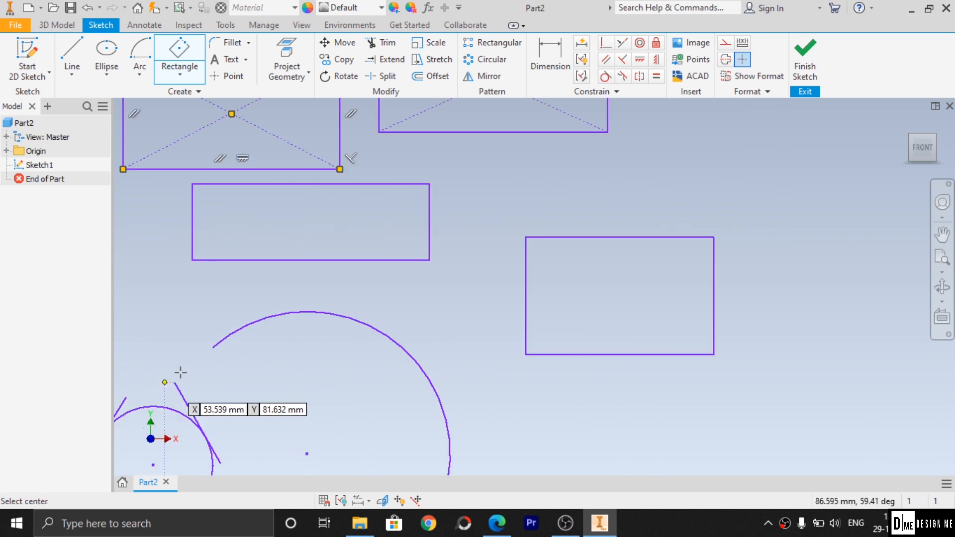
- Draw a horizontal center-to-center slot about 54 mm wide in the empty area to the right of and above the center rectangles
scroll(224, 358, "down", 2)
mouse_move(317, 270)
middle_mouse_down()
mouse_move(317, 380)
mouse_move(240, 409)
middle_mouse_up()
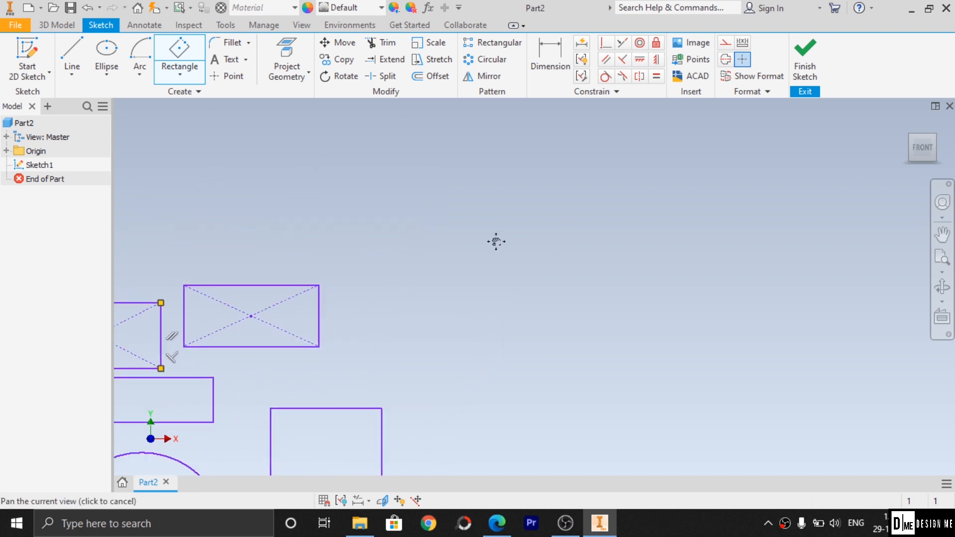
left_click(179, 76)
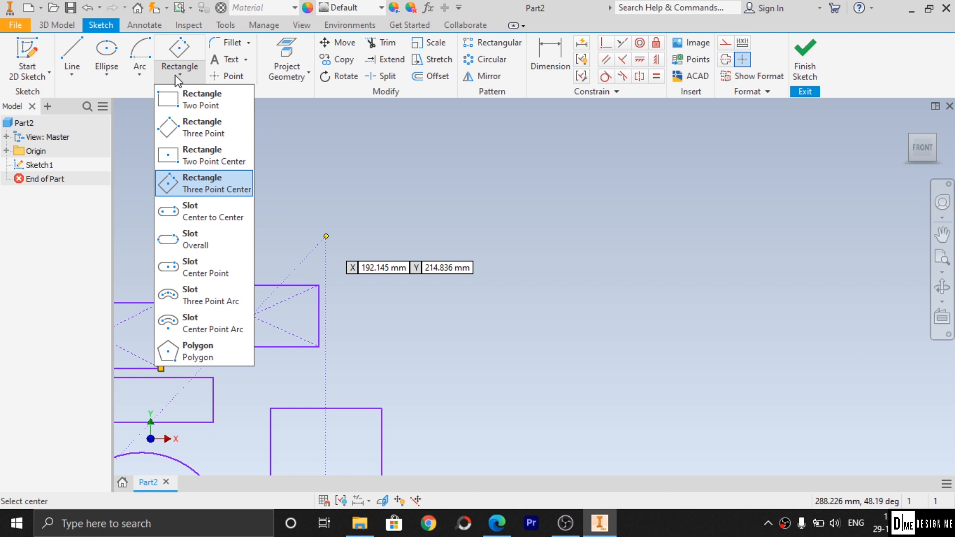
left_click(211, 215)
left_click(524, 263)
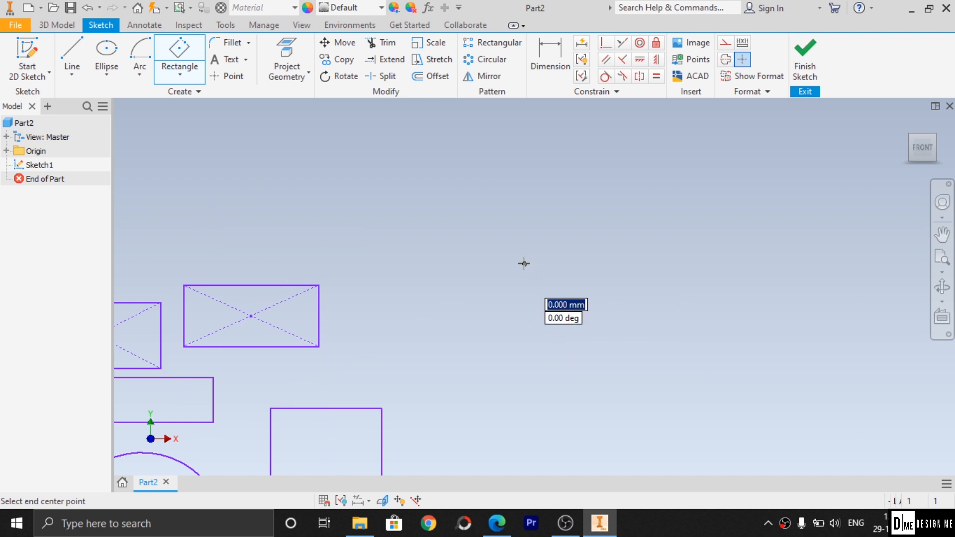
left_click(794, 264)
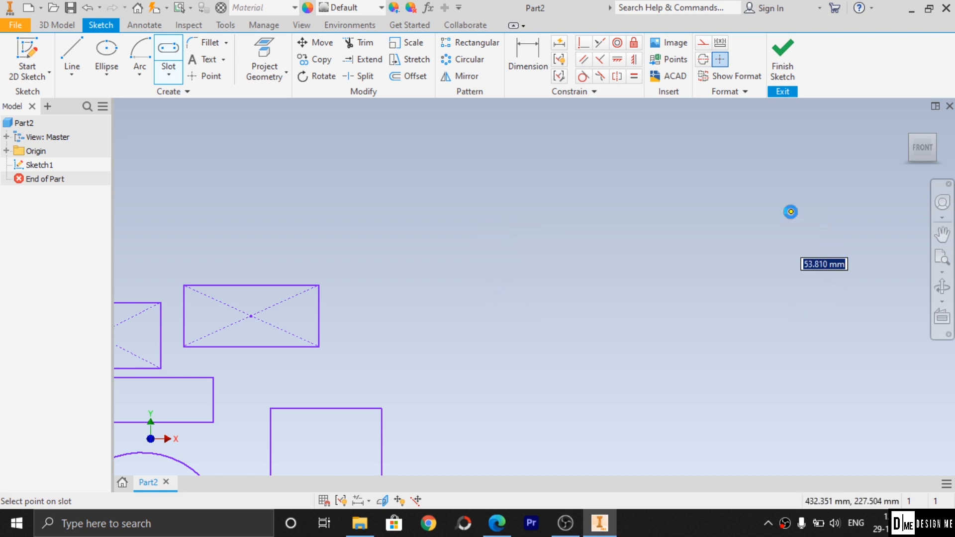
left_click(790, 211)
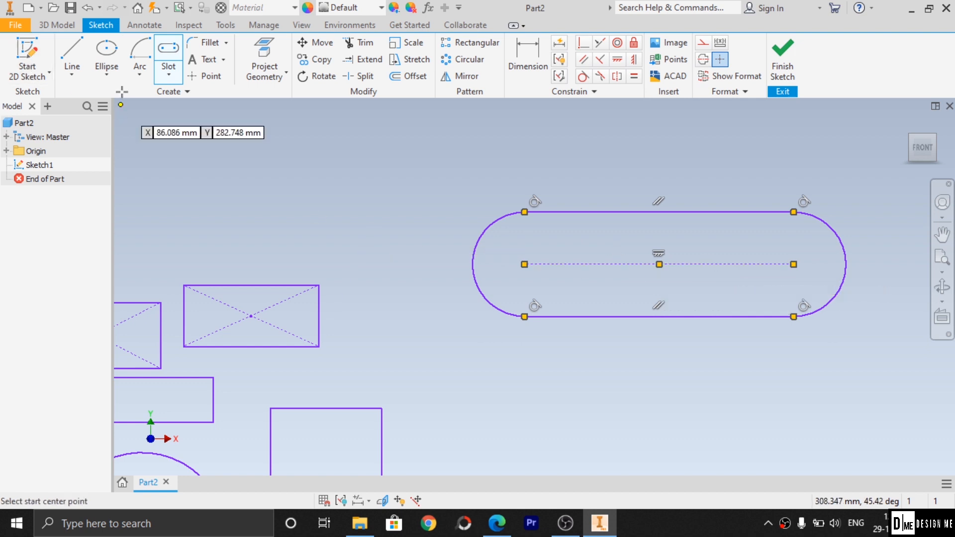
- Draw a horizontal overall slot about 44 mm wide above the two-point center rectangle
left_click(167, 78)
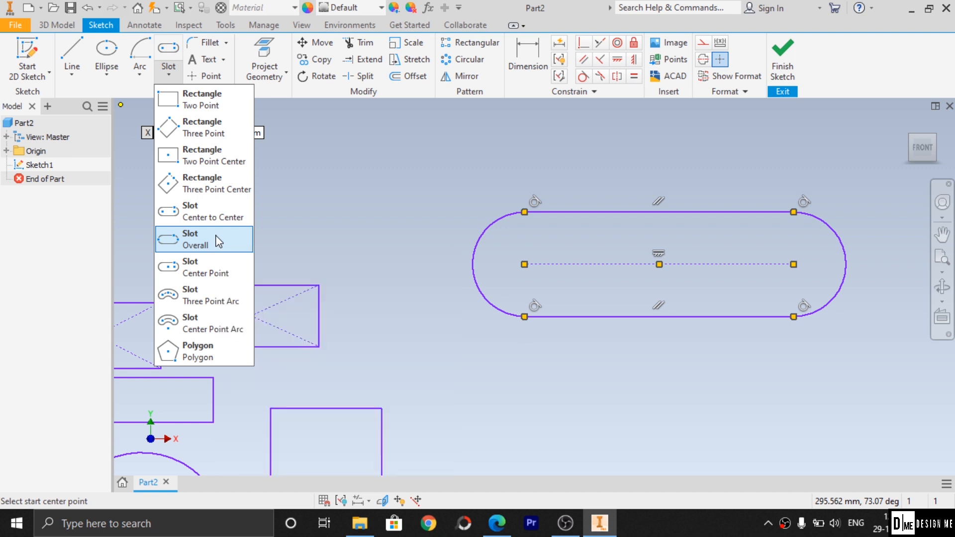
left_click(217, 242)
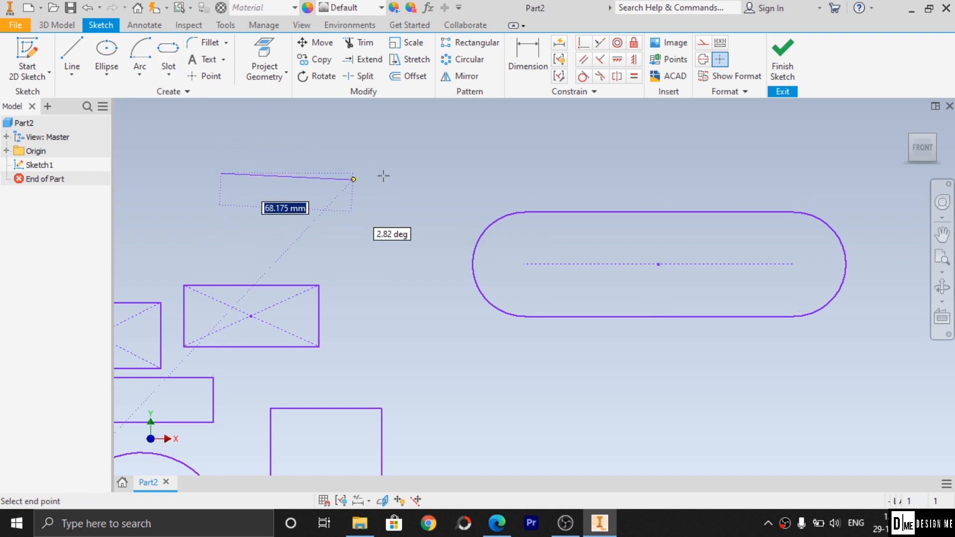
left_click(417, 173)
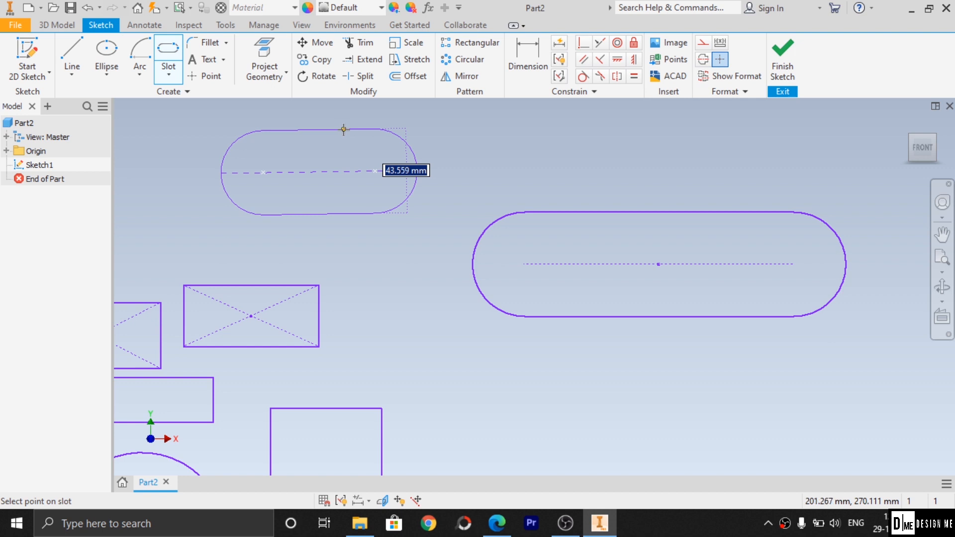
left_click(344, 129)
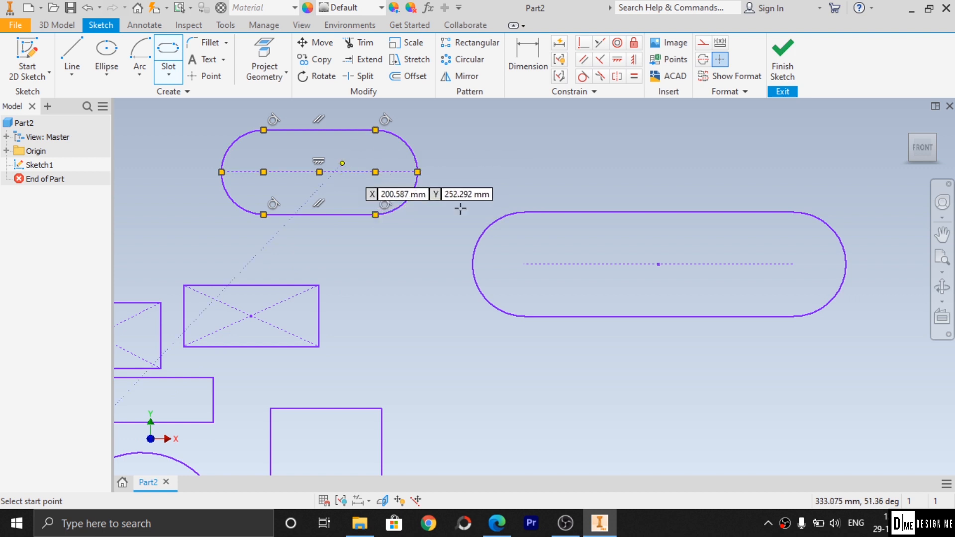
- Draw a horizontal center point slot below the center-to-center slot, about 91 mm from its midpoint to the end center and 49 mm wide
left_click(508, 395)
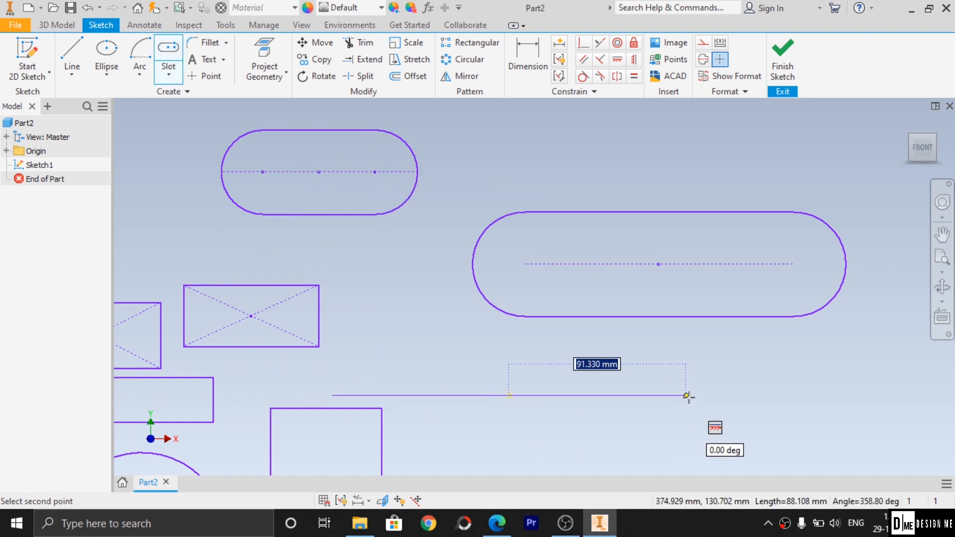
left_click(689, 396)
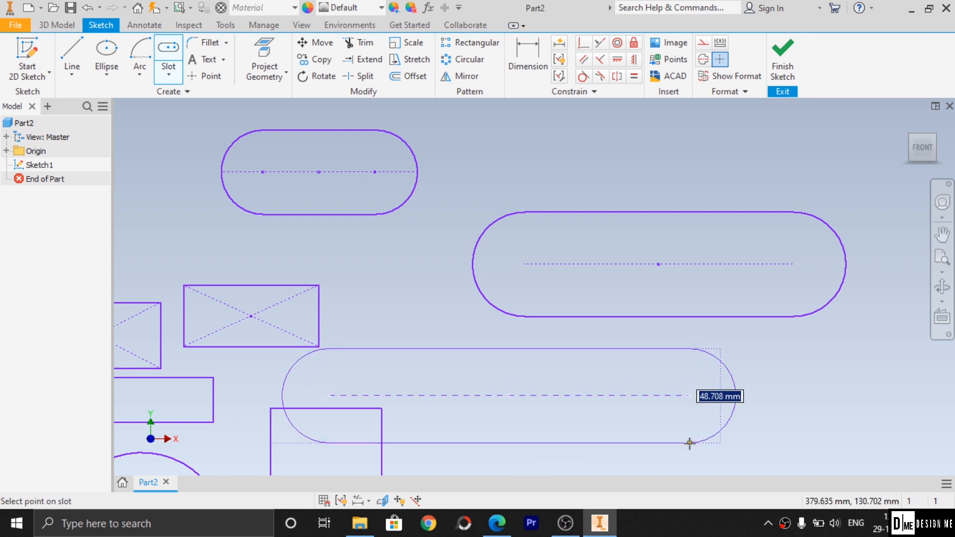
left_click(689, 442)
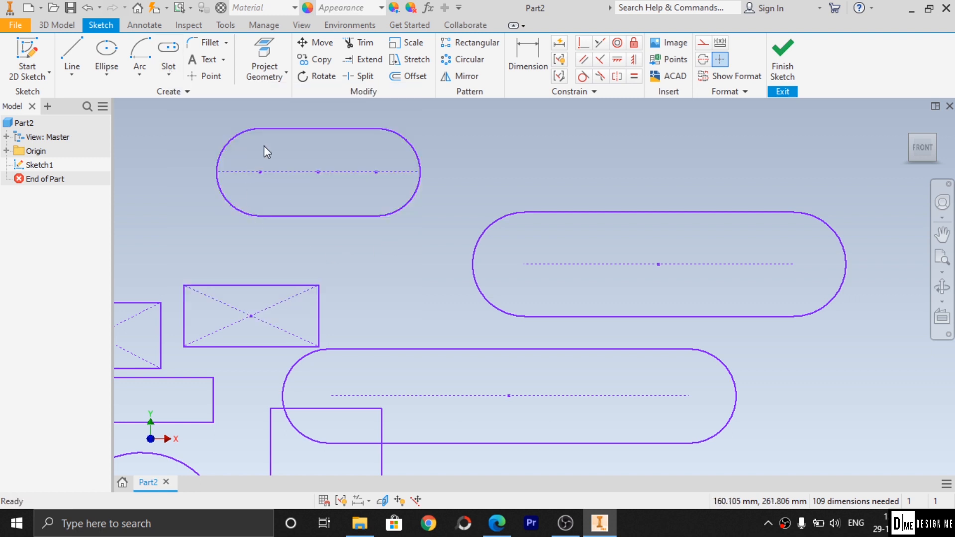
- Draw an upward-arched three point arc slot above the center-to-center slot, with a center-arc radius of about 62 mm and a width of about 30 mm
scroll(578, 183, "down", 5)
scroll(604, 148, "up", 8)
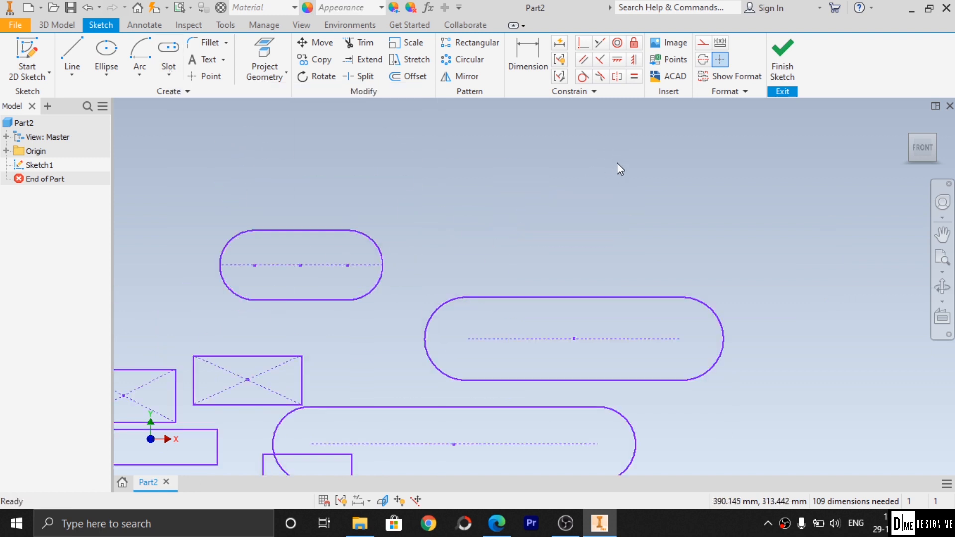
left_click(169, 74)
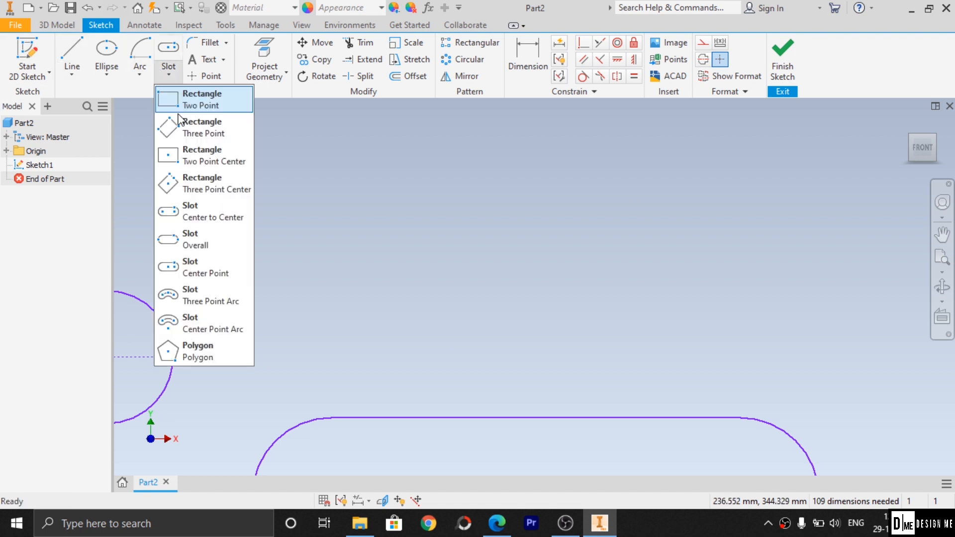
left_click(211, 302)
left_click(386, 285)
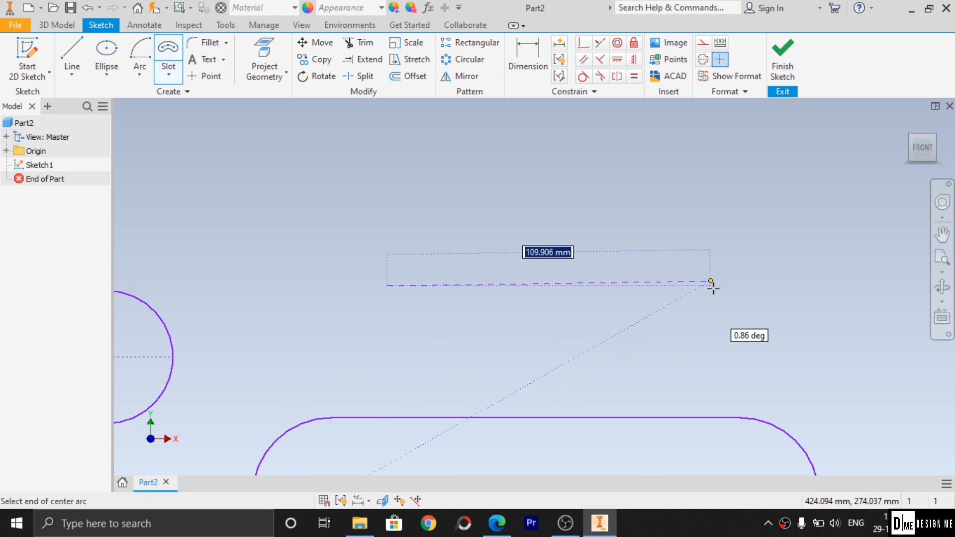
left_click(714, 289)
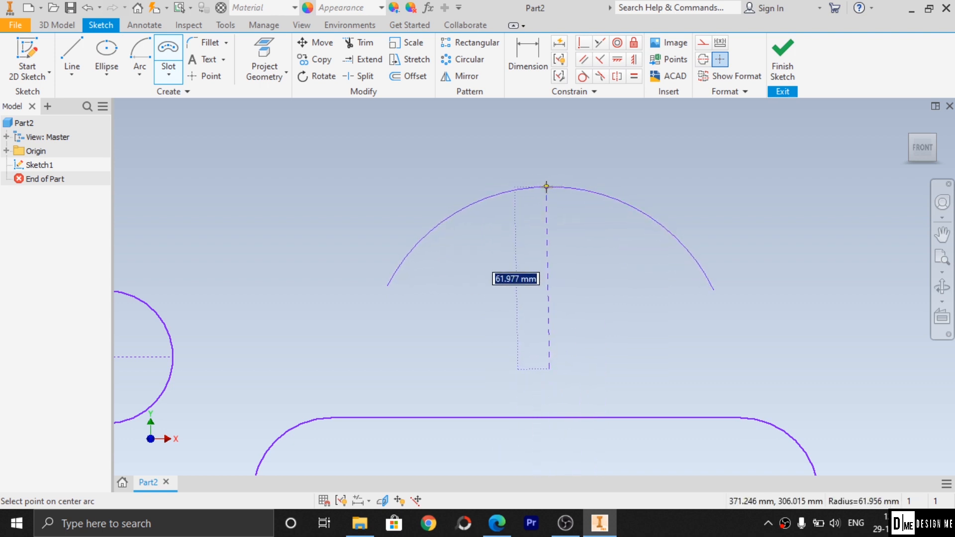
left_click(546, 186)
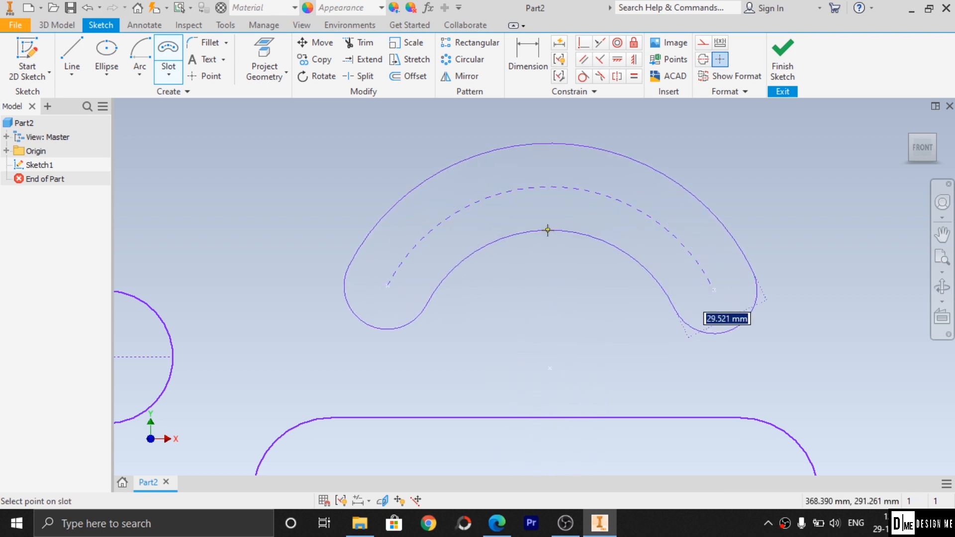
left_click(547, 230)
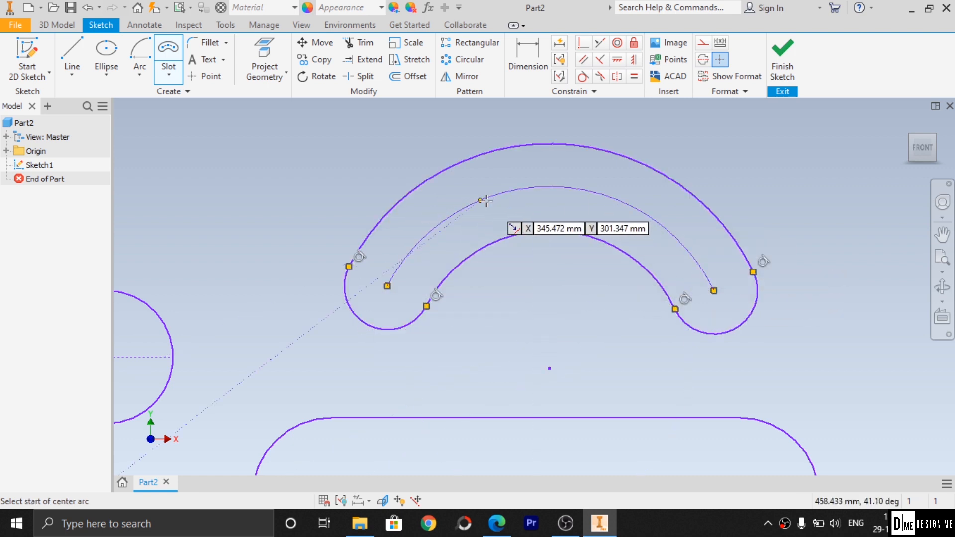
- Draw a quarter-circle center point arc slot above the overall slot, with a center-arc radius of about 51 mm
left_click(176, 80)
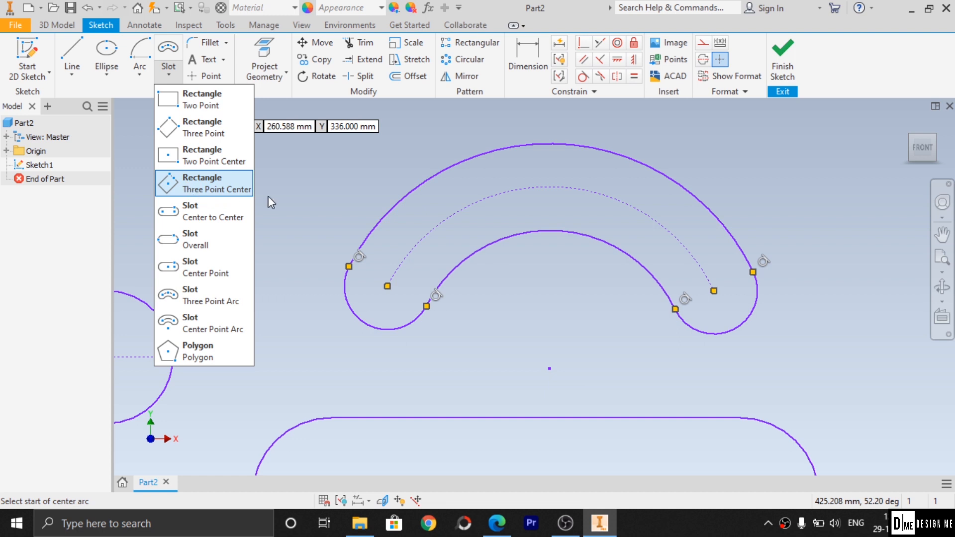
left_click(352, 205)
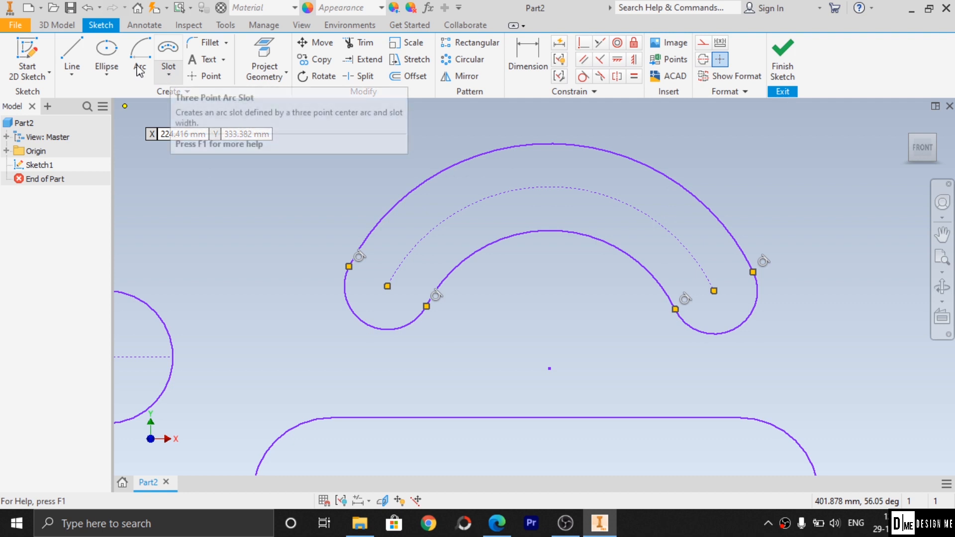
left_click(169, 72)
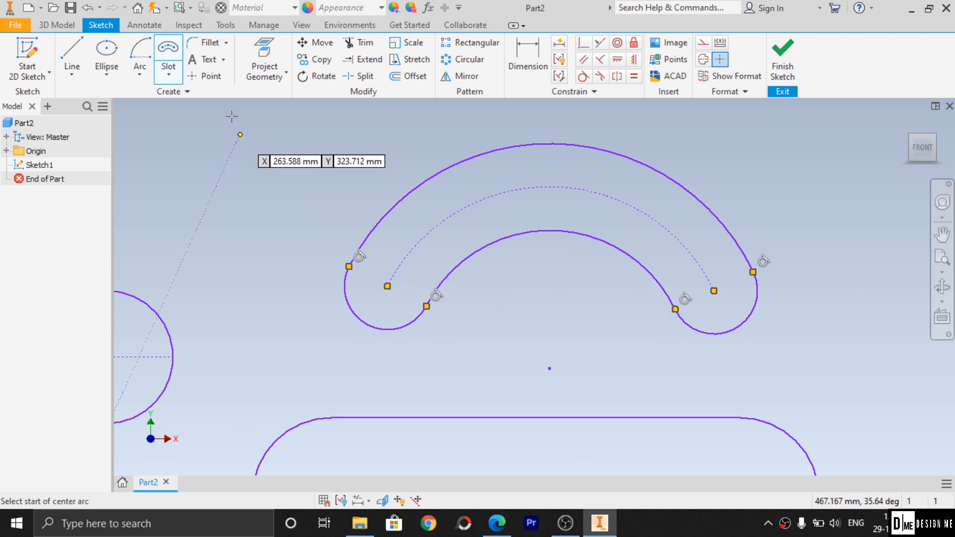
left_click(169, 75)
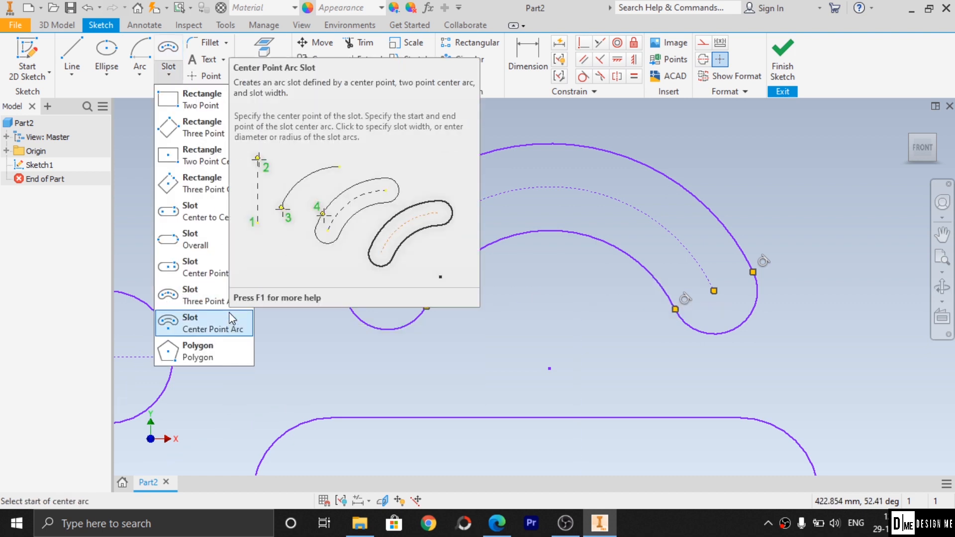
left_click(222, 330)
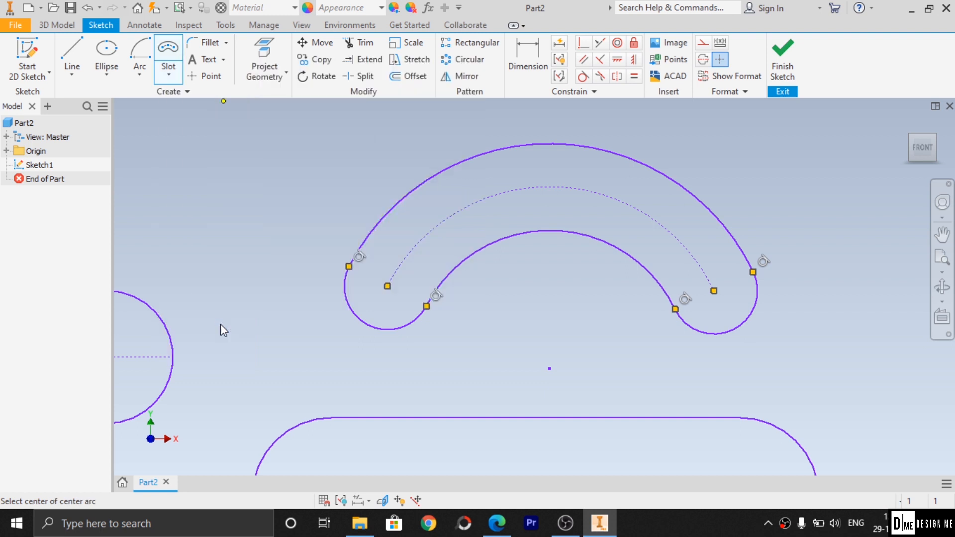
scroll(443, 241, "down", 5)
scroll(397, 214, "up", 5)
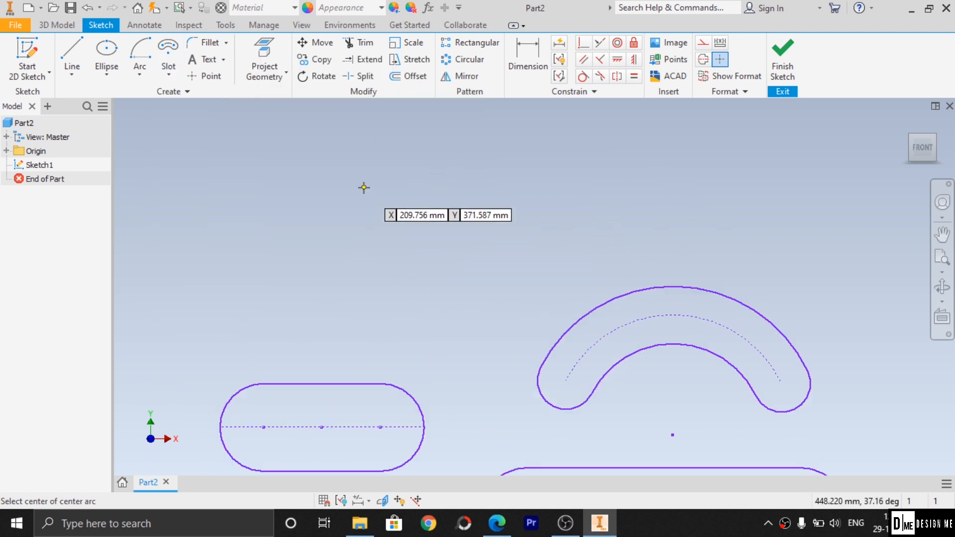
left_click(428, 383)
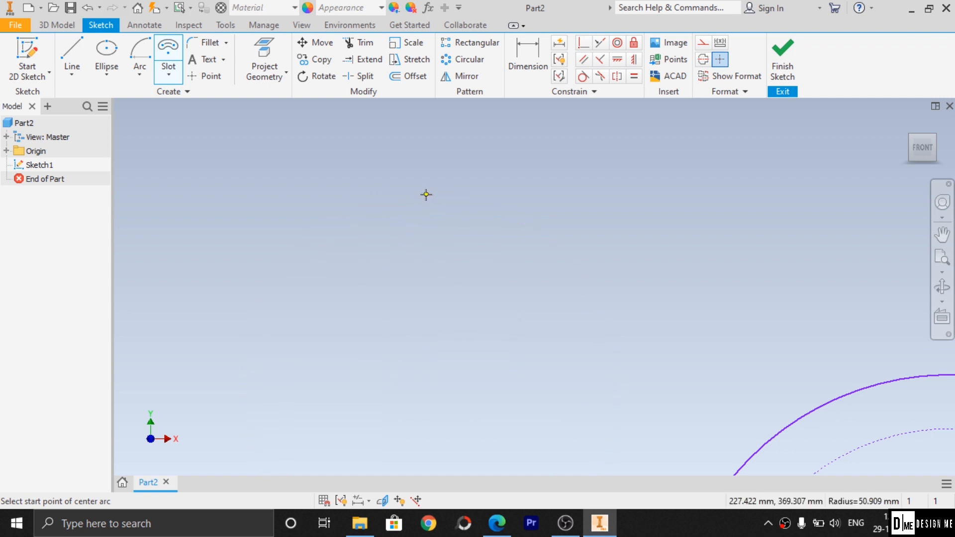
left_click(426, 194)
left_click(283, 386)
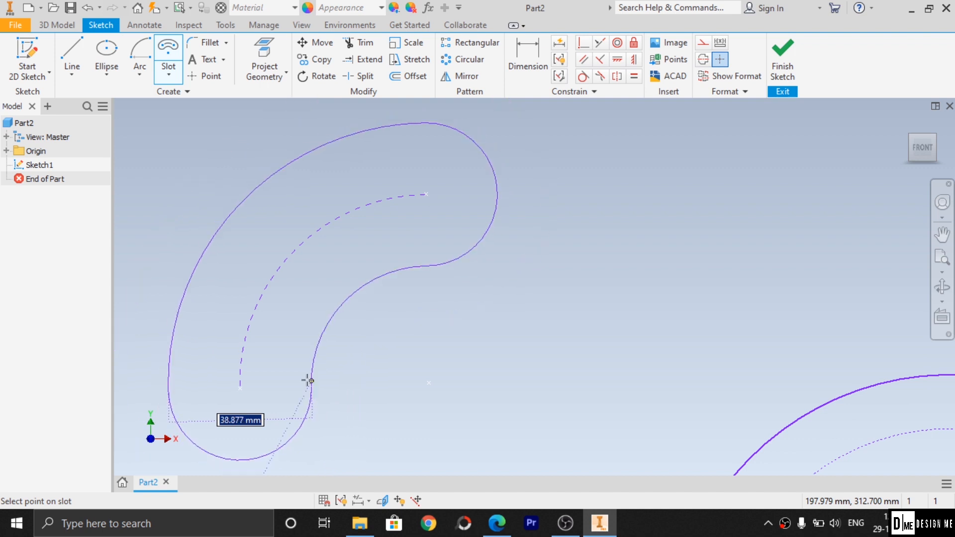
left_click(298, 369)
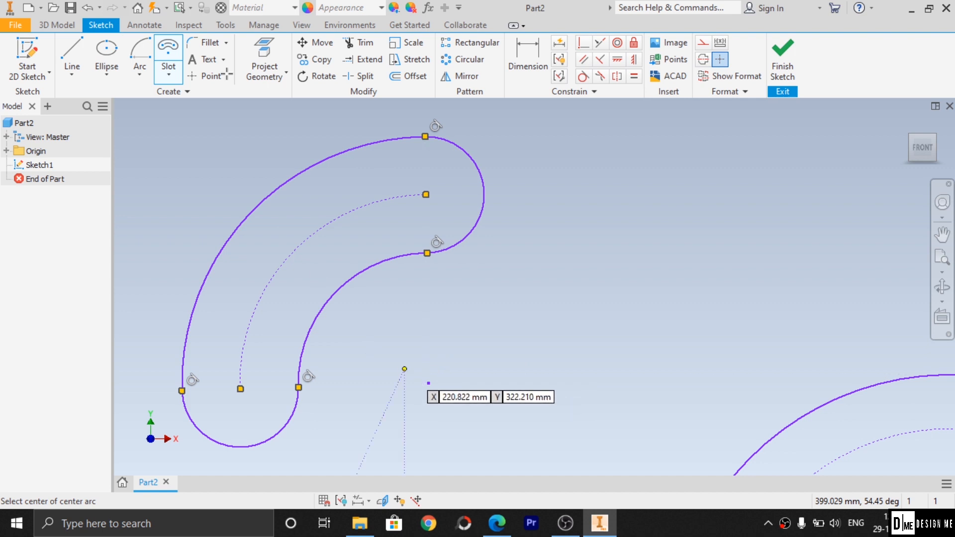
- Draw an inscribed polygon with 7 sides and a horizontal base to the right of the quarter-circle arc slot
left_click(168, 79)
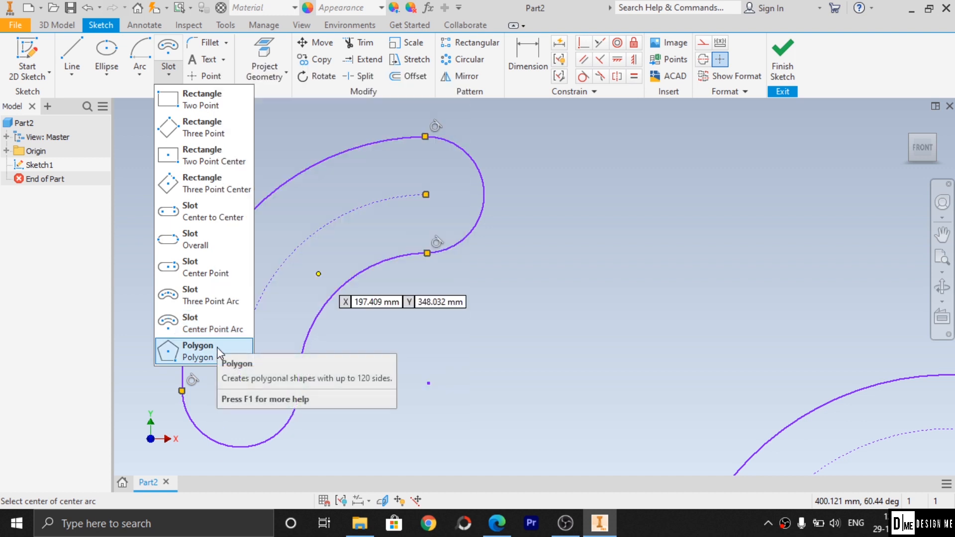
left_click(194, 352)
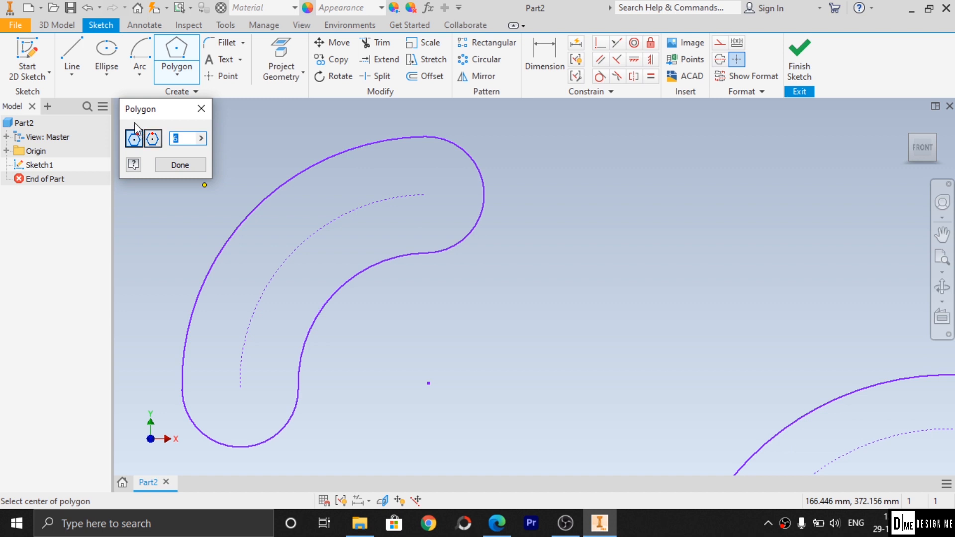
left_click(175, 138)
left_click(682, 253)
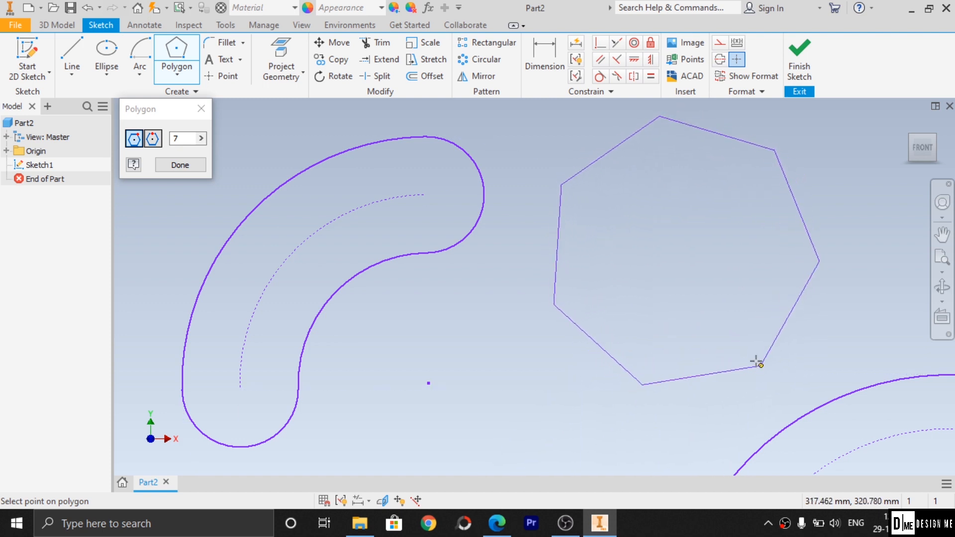
left_click(733, 362)
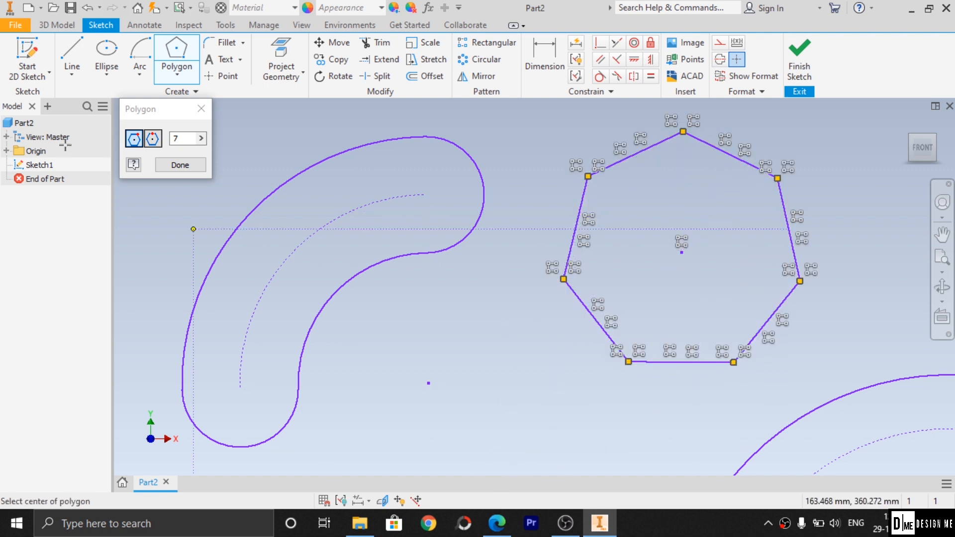
- Draw a smaller circumscribed polygon with 7 sides and a nearly horizontal top edge between the quarter-circle arc slot and the large heptagon
left_click(154, 139)
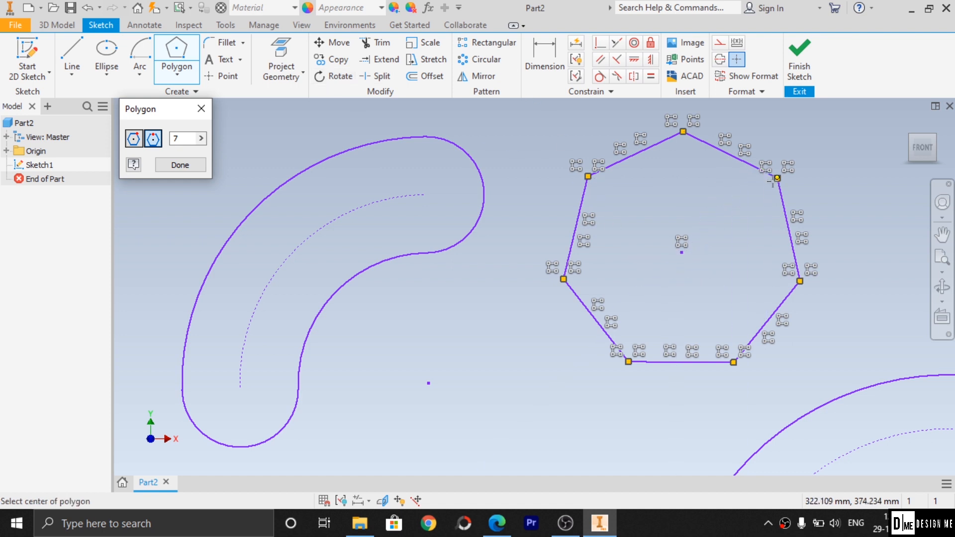
left_click(135, 141)
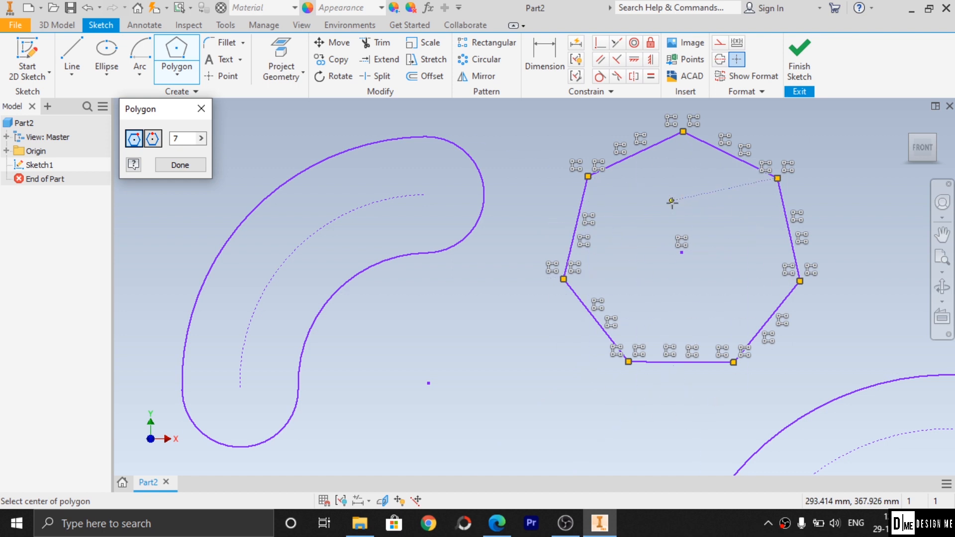
left_click(153, 139)
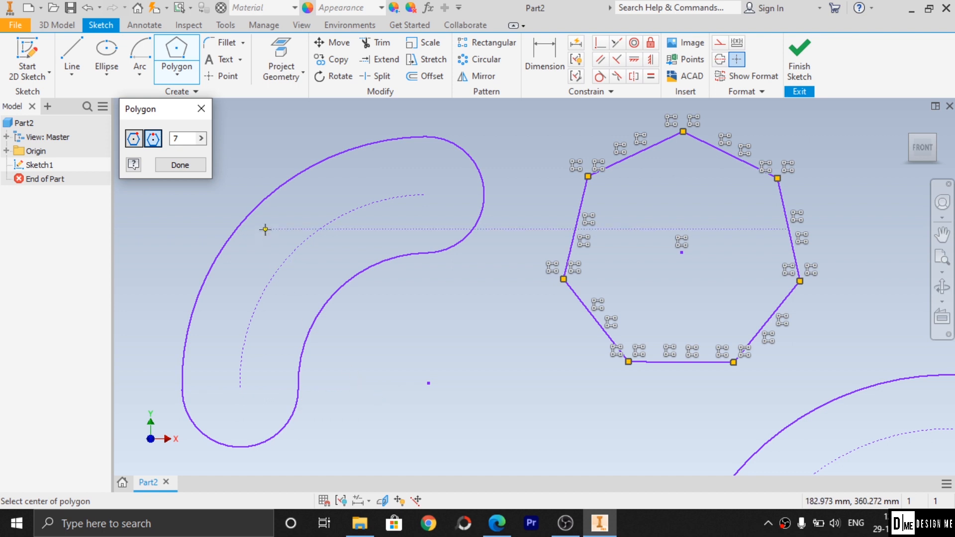
left_click(428, 383)
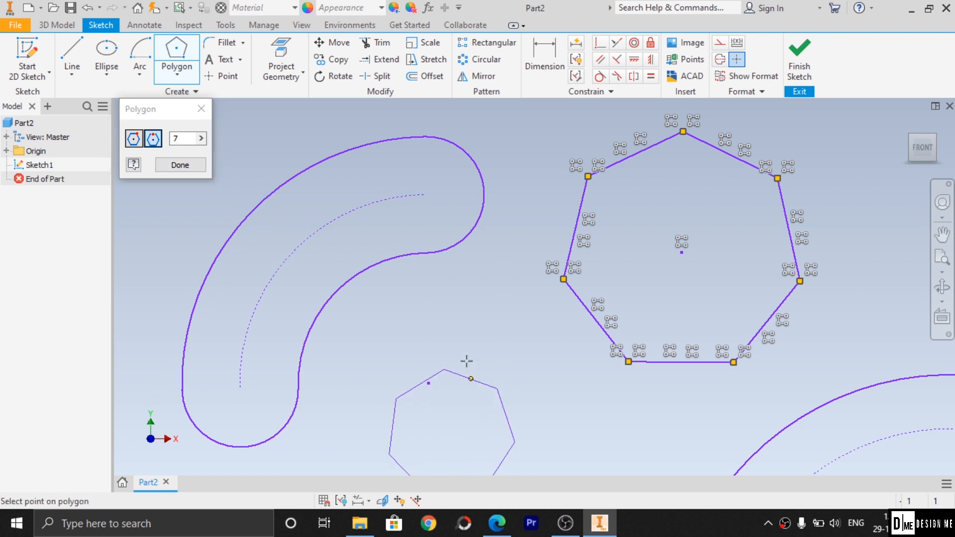
scroll(468, 368, "up", 3)
scroll(478, 420, "down", 6)
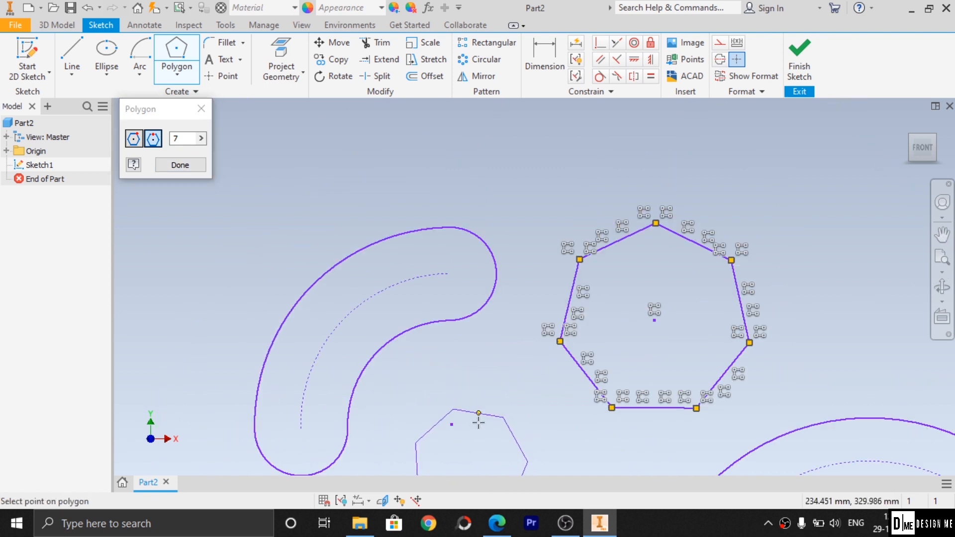
scroll(478, 424, "up", 4)
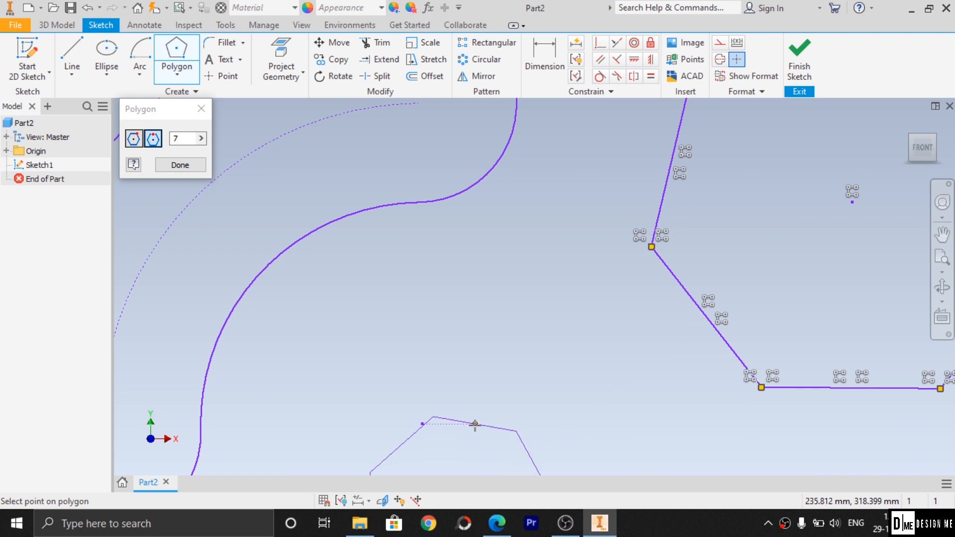
key("F2")
left_click_drag(474, 435, 481, 222)
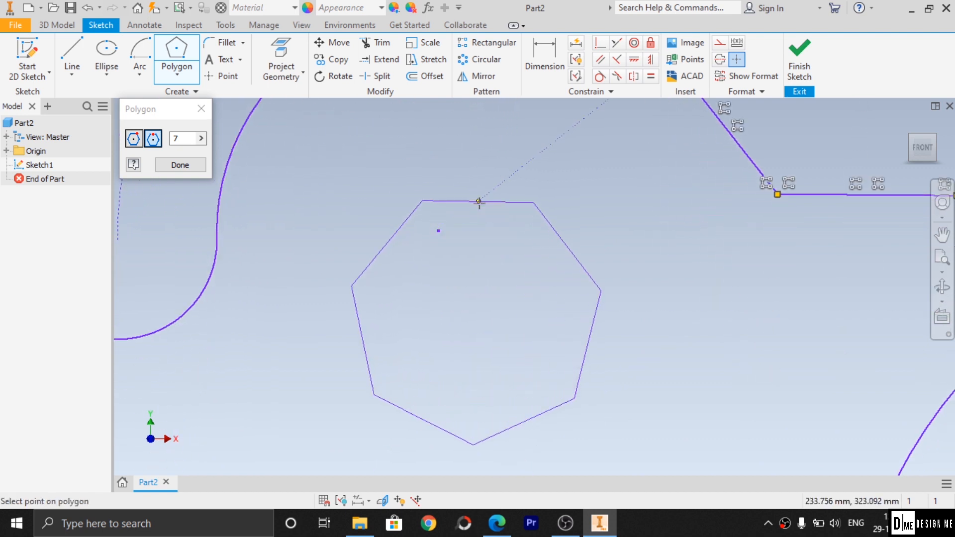
left_click(479, 202)
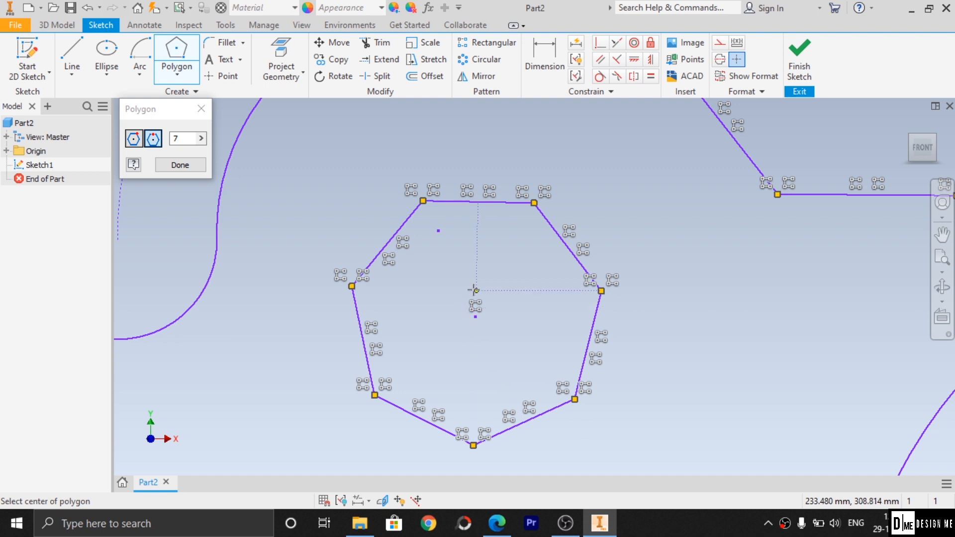
left_click(187, 166)
- Fillet the upper-right corner of the small heptagon with a 5 mm radius
left_click(177, 74)
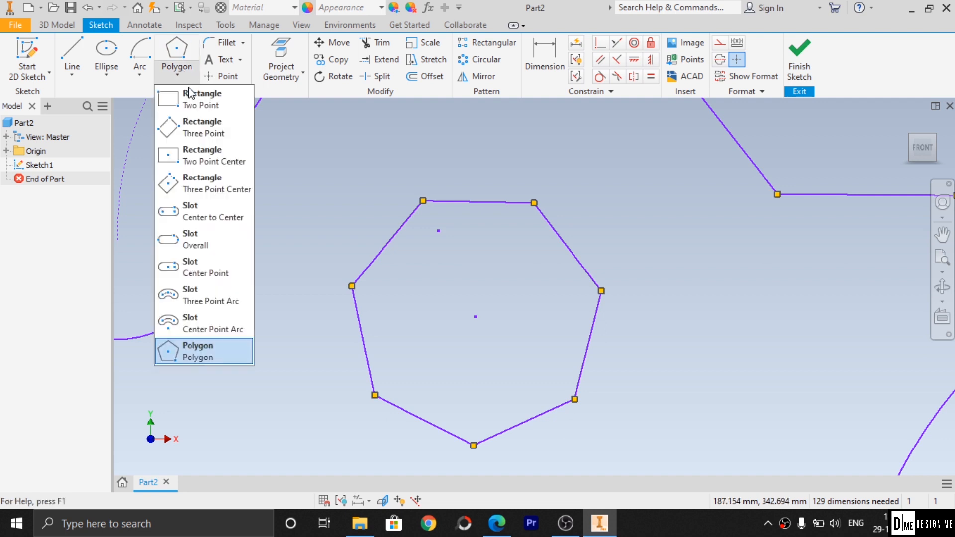
left_click(183, 79)
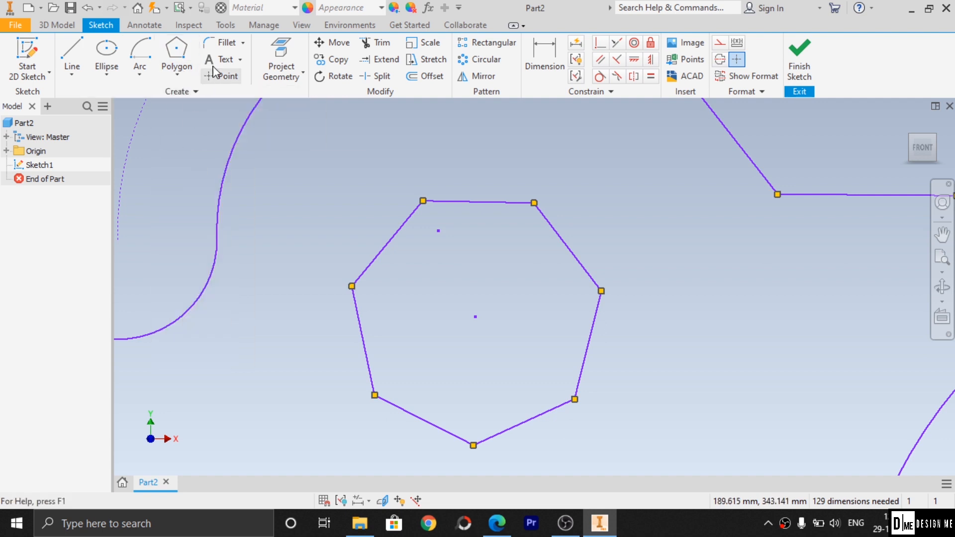
left_click(241, 46)
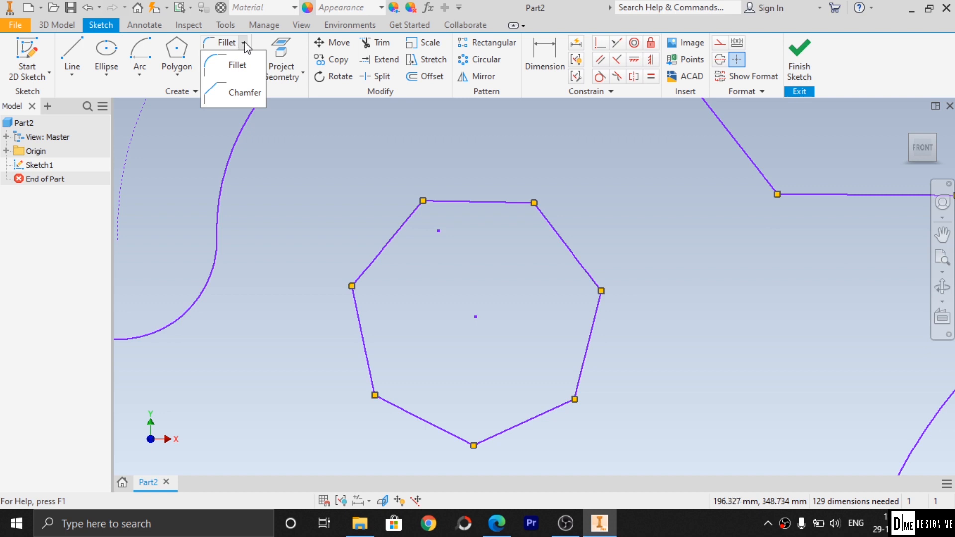
left_click(240, 70)
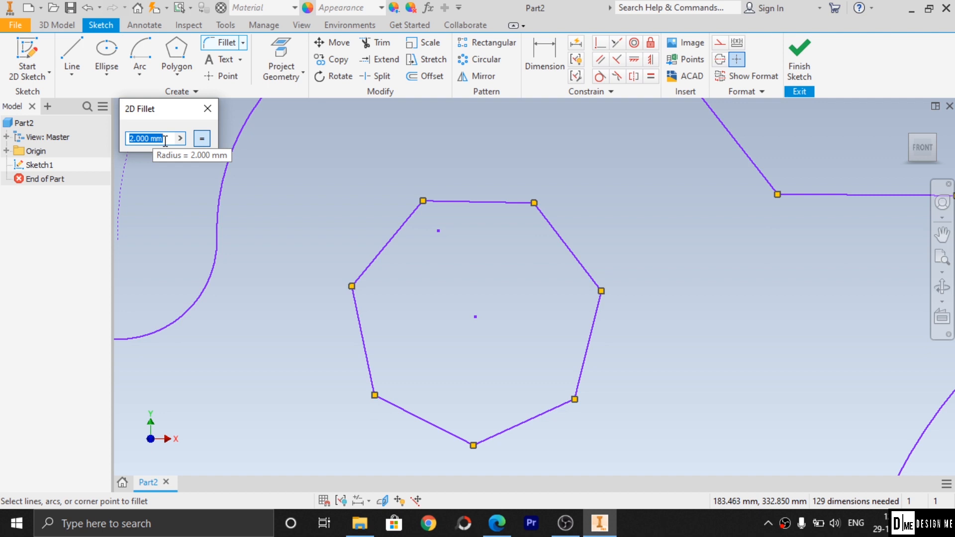
type("5")
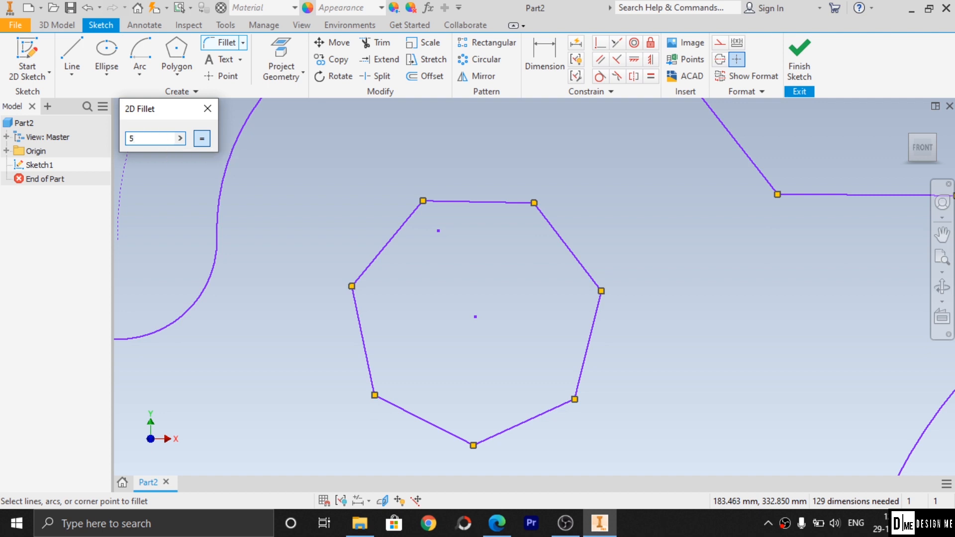
left_click(502, 201)
left_click(543, 214)
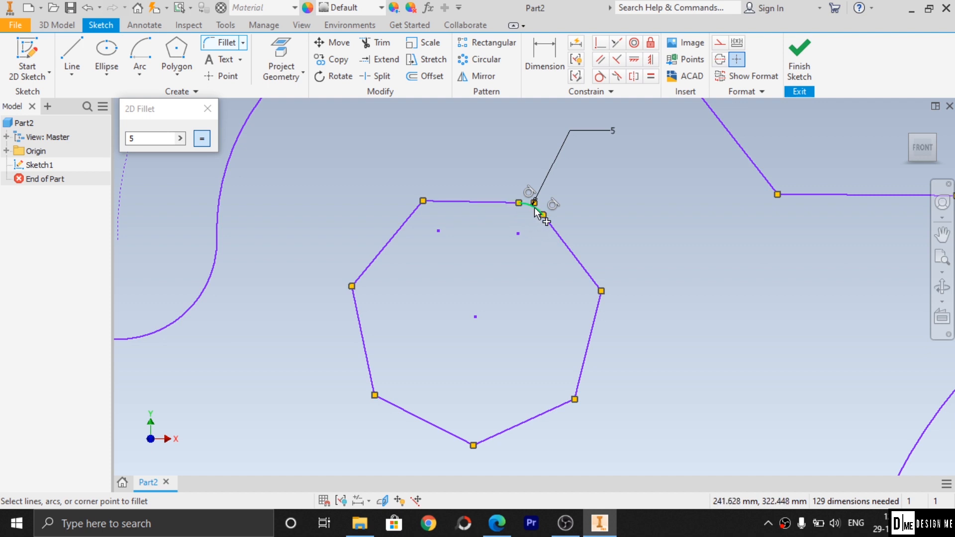
scroll(527, 217, "up", 3)
scroll(553, 189, "down", 7)
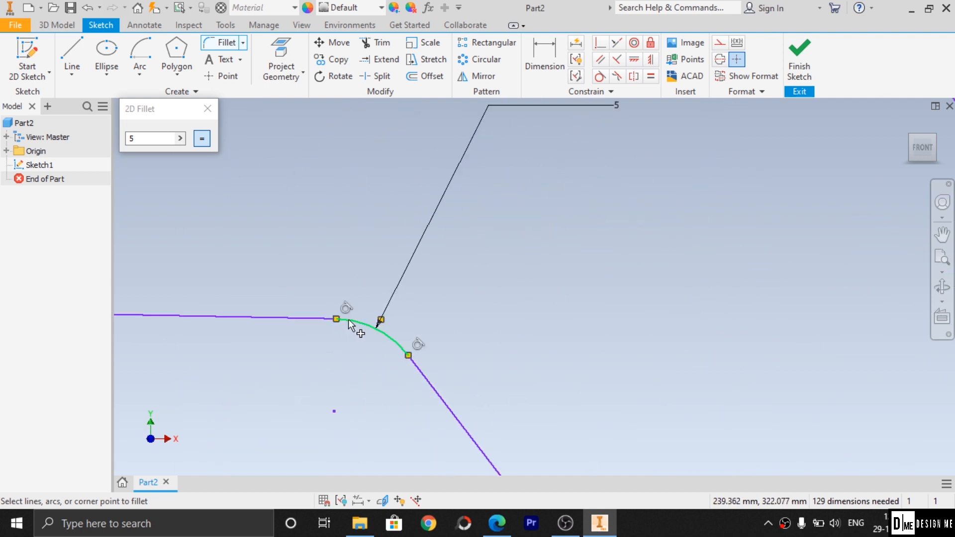
- Fillet the upper-left corner of the small heptagon with a 20 mm radius
scroll(381, 348, "up", 4)
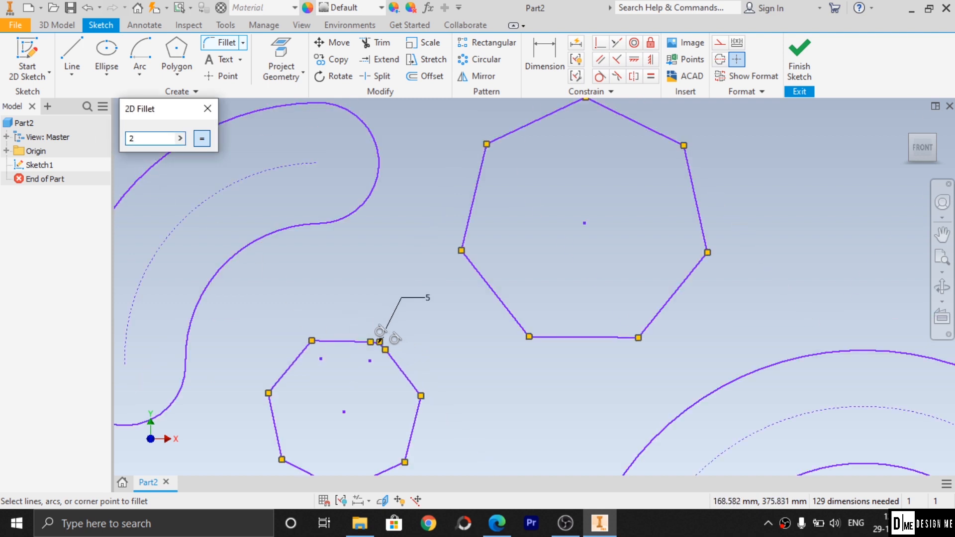
left_click(287, 367)
left_click(329, 342)
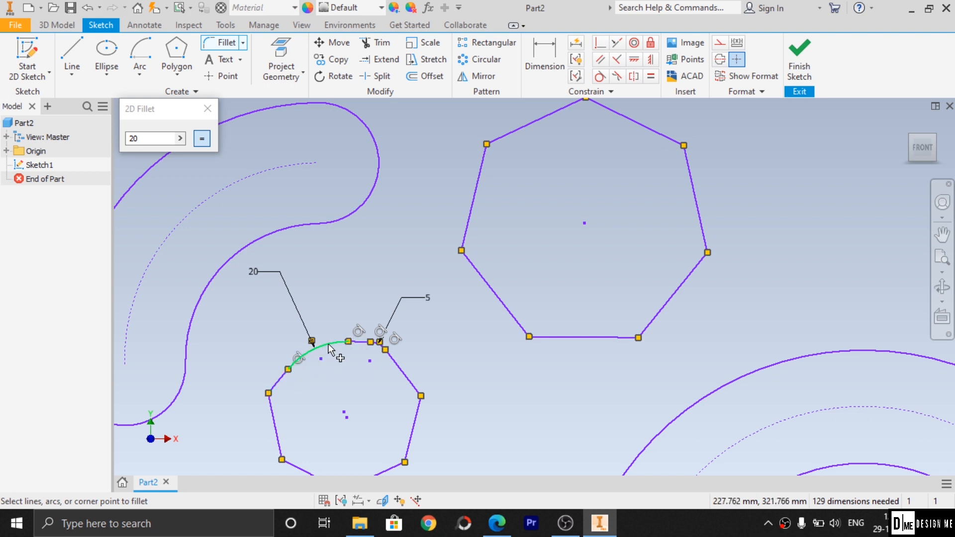
left_click(202, 113)
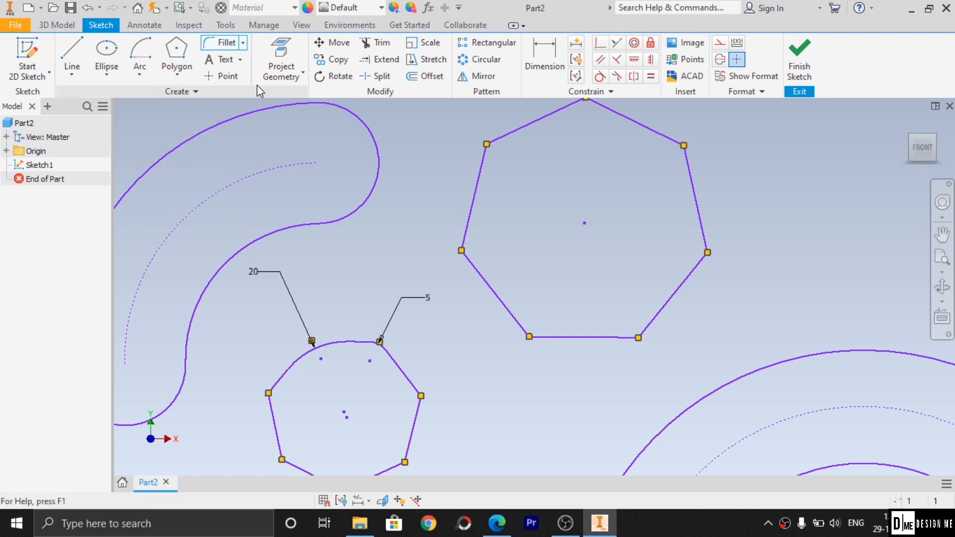
- Chamfer the upper-right corner of the left diagonal-crossed rectangle with an equal distance of 30 mm
left_click(243, 43)
left_click(240, 92)
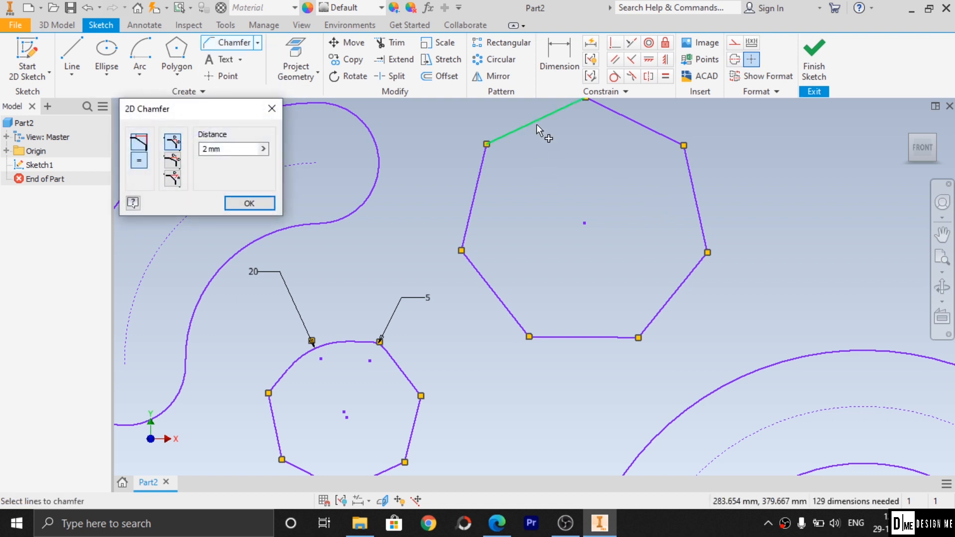
left_click(174, 143)
scroll(552, 338, "down", 5)
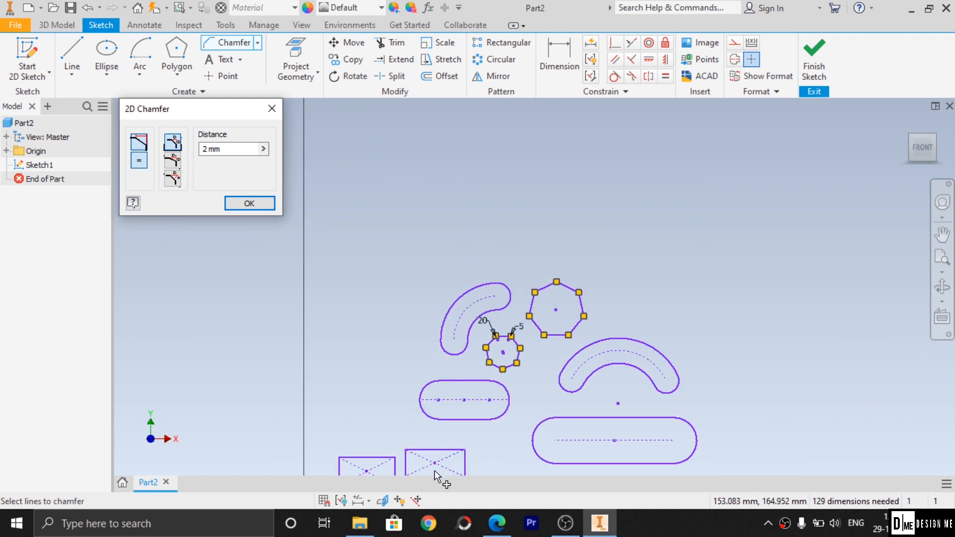
scroll(434, 473, "up", 5)
mouse_move(440, 398)
middle_mouse_down()
mouse_move(449, 432)
mouse_move(473, 294)
mouse_move(629, 197)
middle_mouse_up()
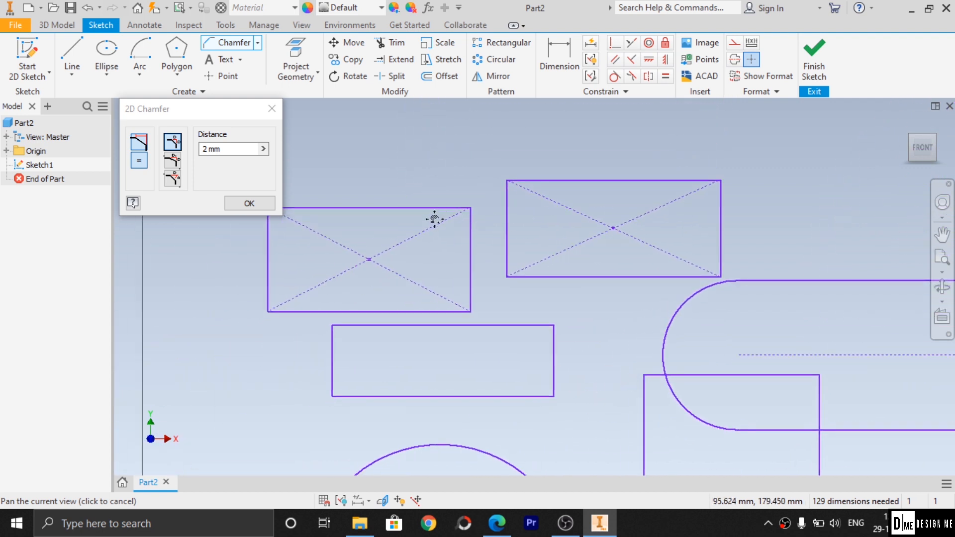
scroll(434, 220, "down", 5)
scroll(434, 220, "up", 7)
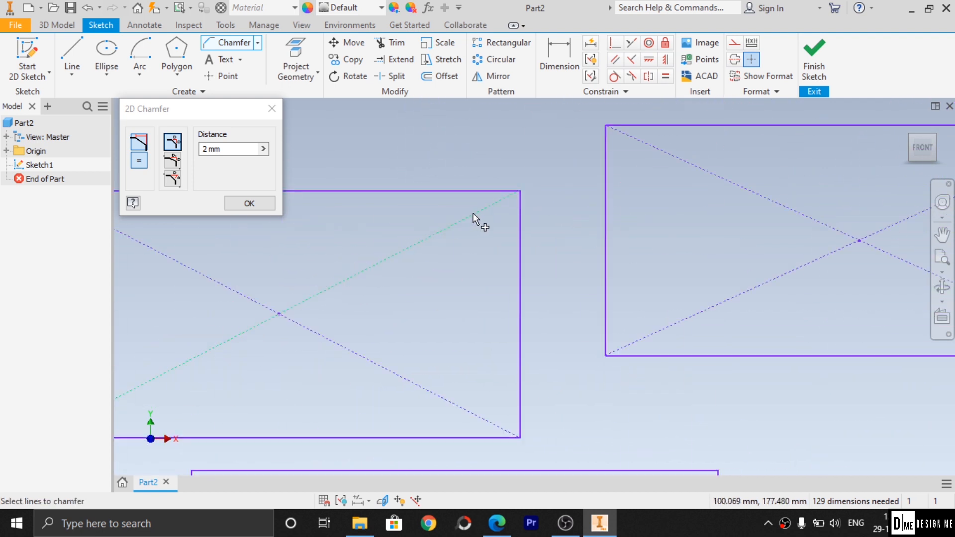
left_click(175, 144)
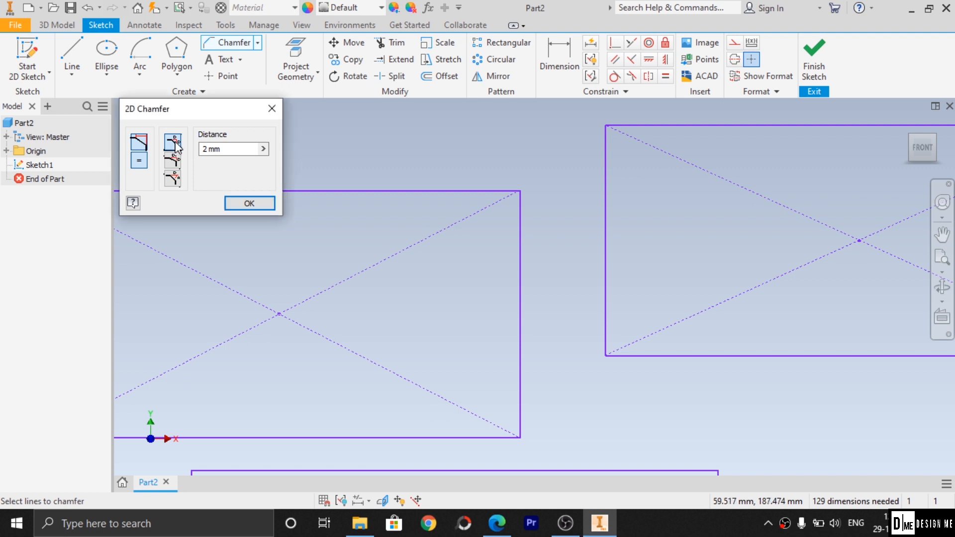
left_click(179, 160)
left_click(175, 179)
left_click(181, 145)
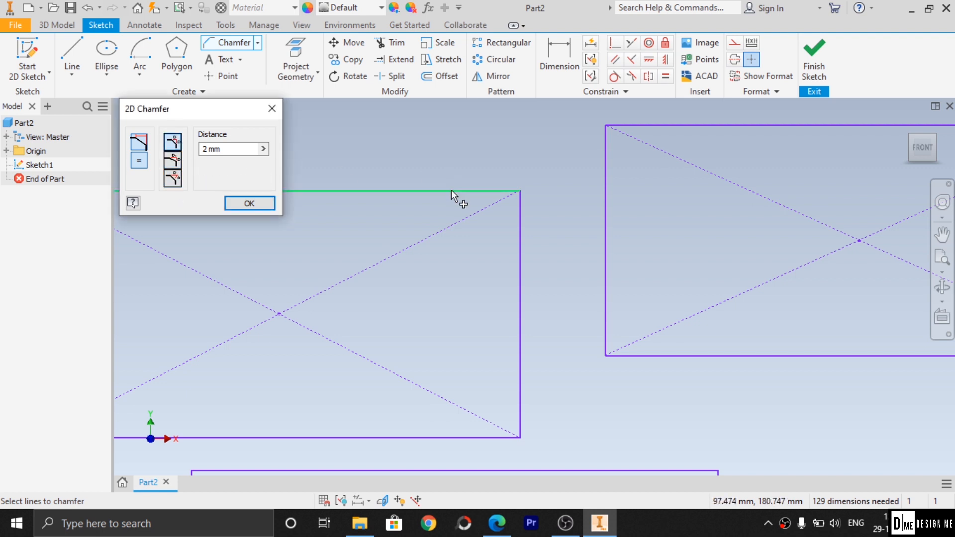
left_click_drag(222, 149, 207, 148)
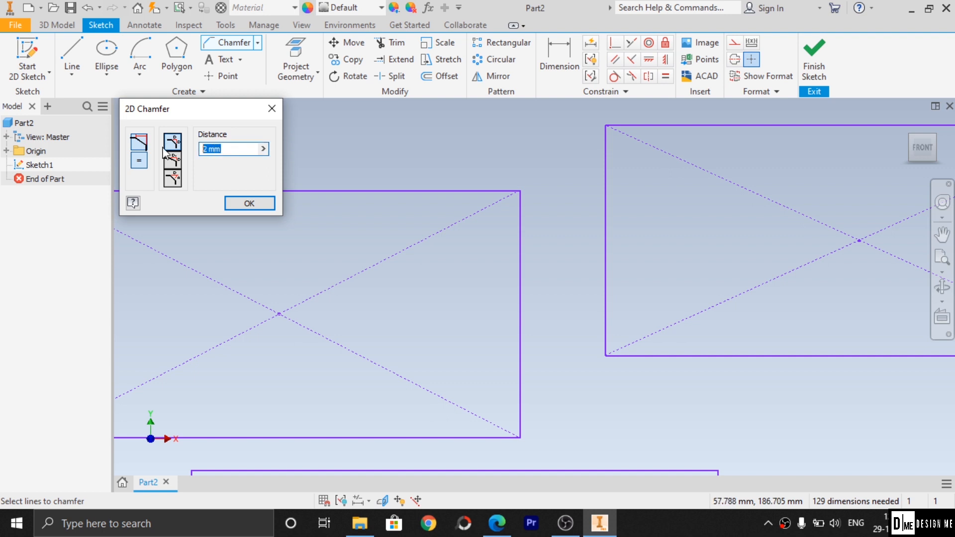
type("30")
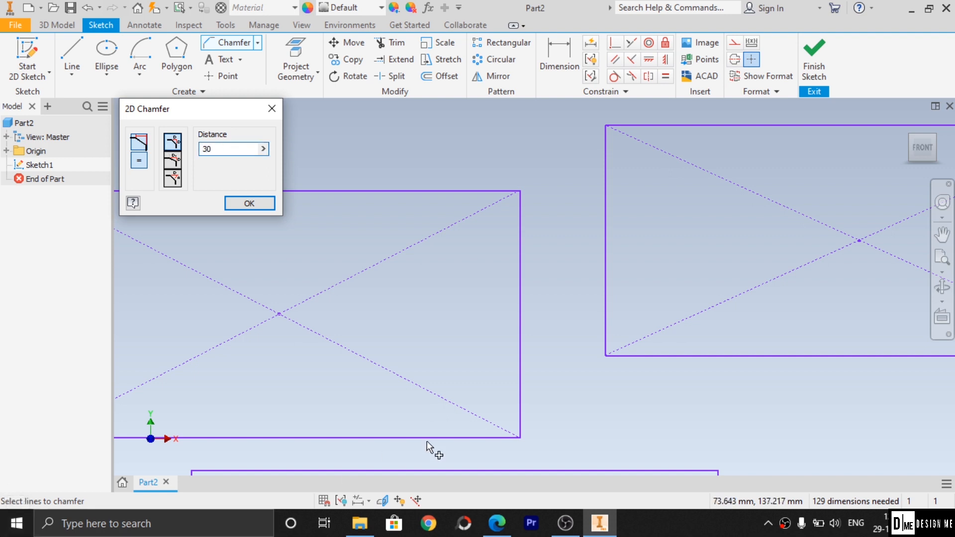
left_click(519, 271)
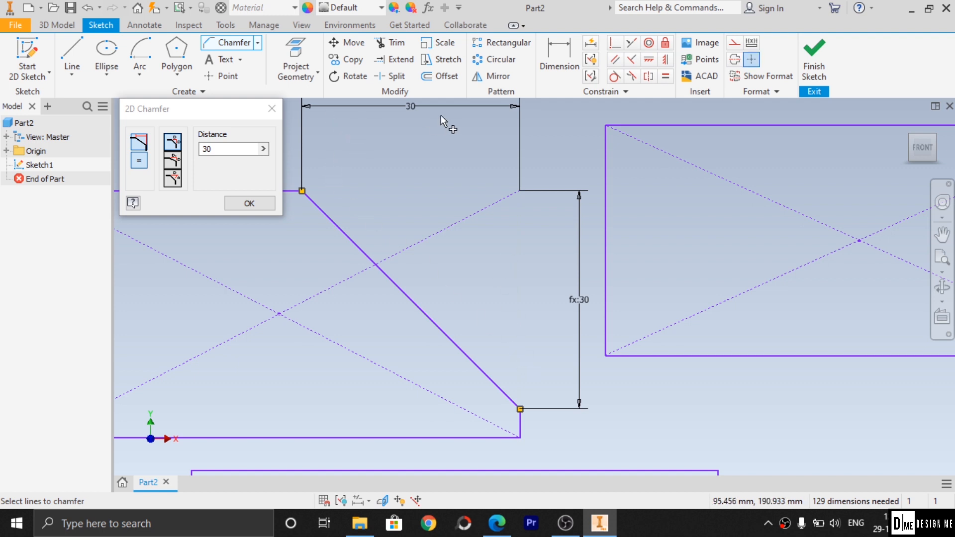
scroll(451, 228, "down", 2)
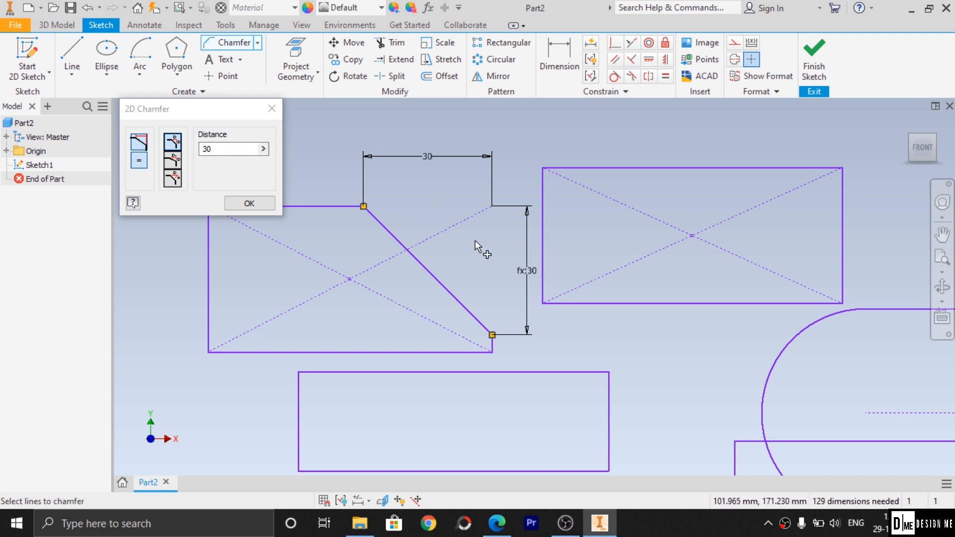
- Chamfer the upper-right corner of the right diagonal-crossed rectangle with two distances, 30 mm along the top edge and 10 mm down the side
left_click(179, 164)
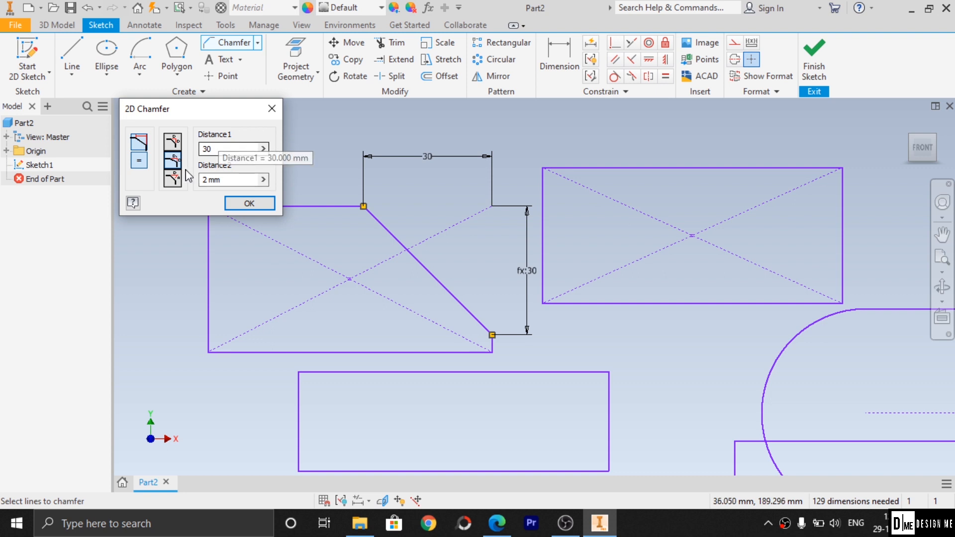
double_click(232, 179)
type("10")
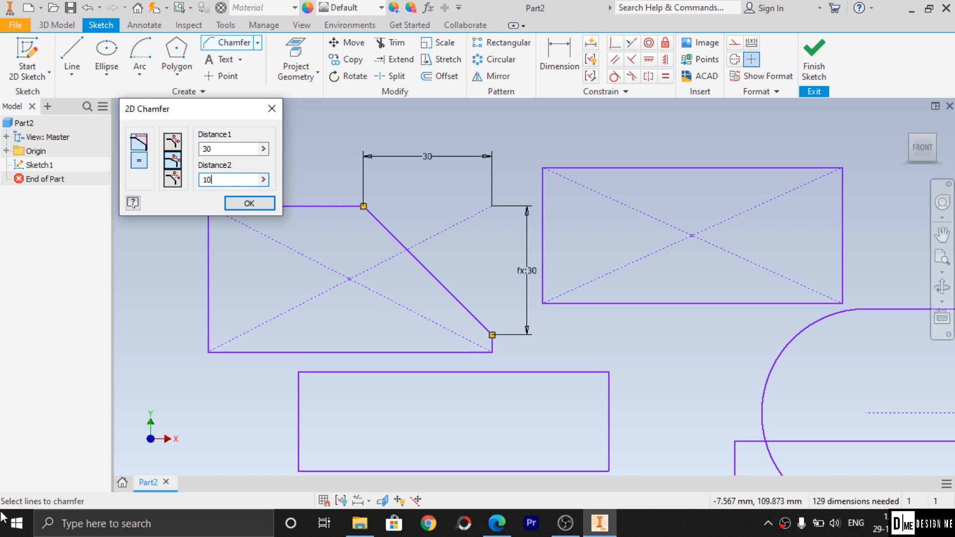
left_click(746, 168)
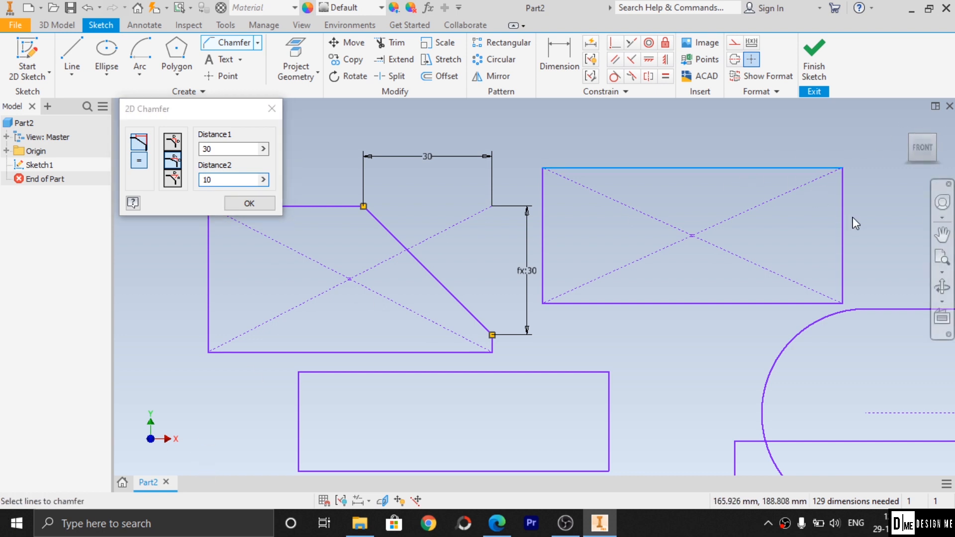
left_click(842, 224)
scroll(881, 235, "up", 3)
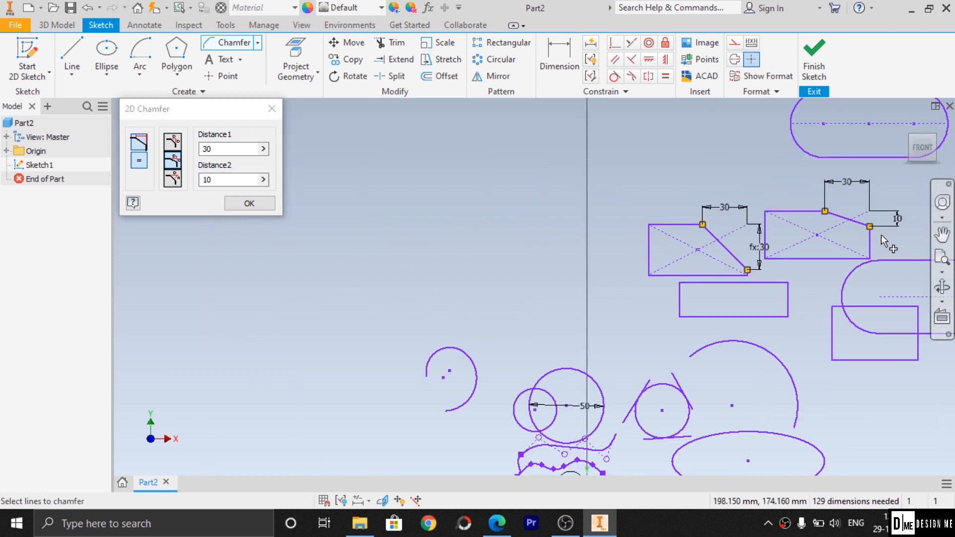
scroll(913, 187, "down", 5)
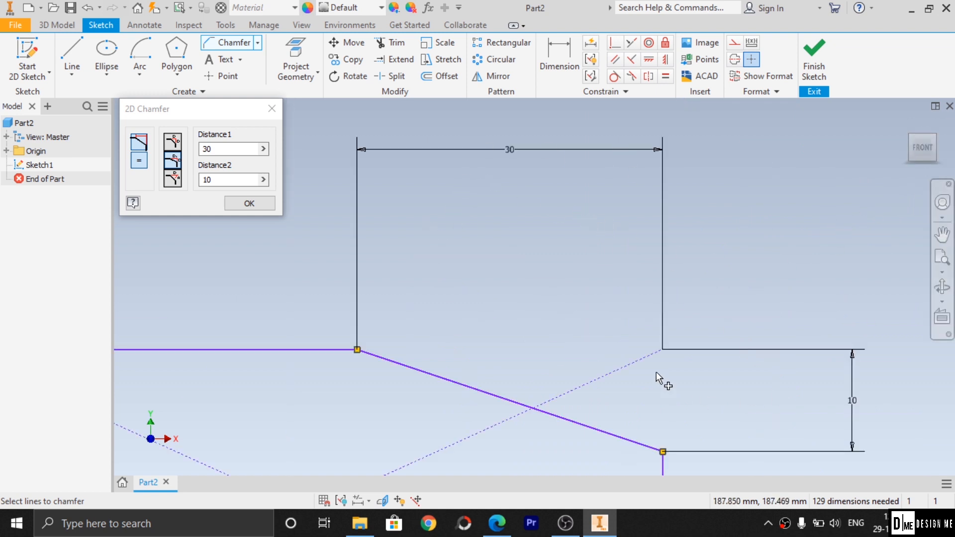
scroll(655, 373, "down", 2)
scroll(533, 435, "up", 5)
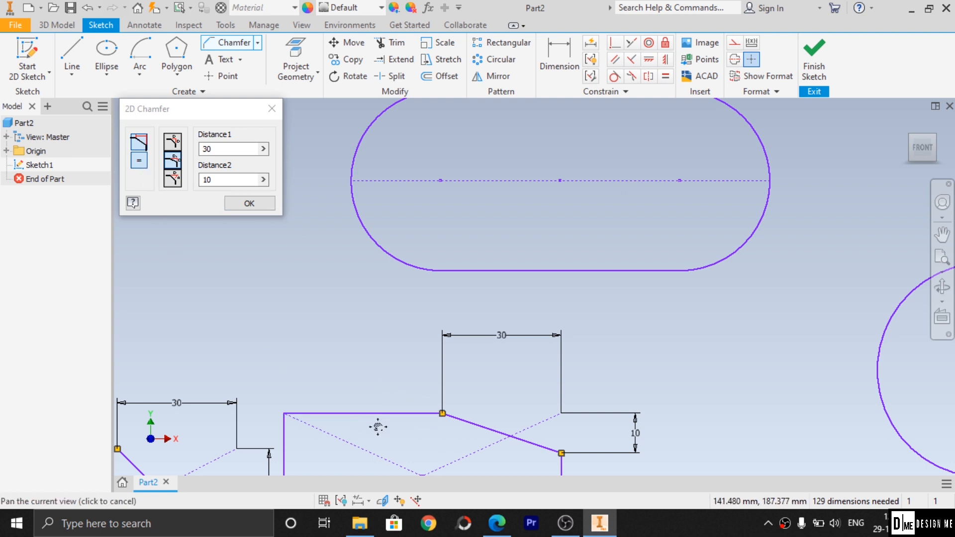
middle_click_drag(405, 443, 517, 289)
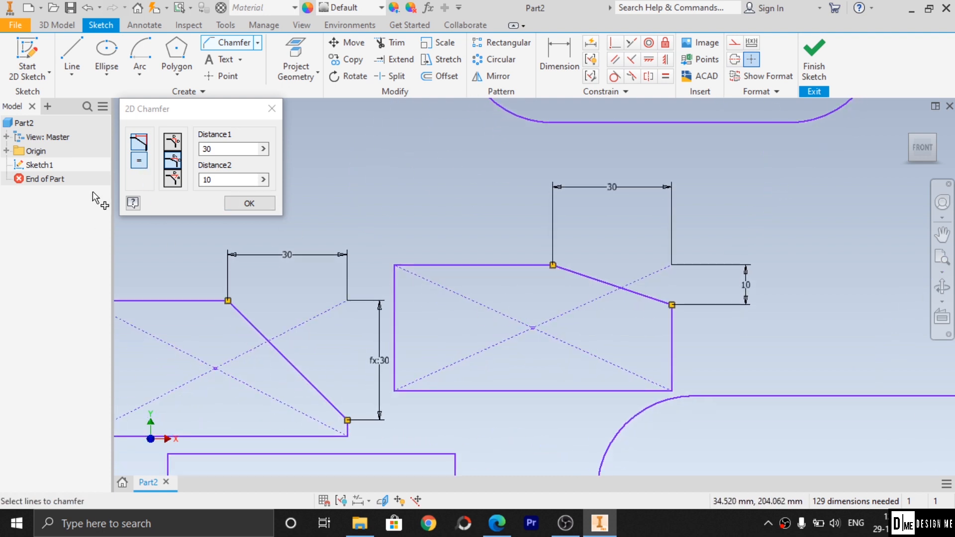
- Chamfer the upper-left corner of the right diagonal-crossed rectangle with a 30 mm distance and a 45° angle
left_click(173, 180)
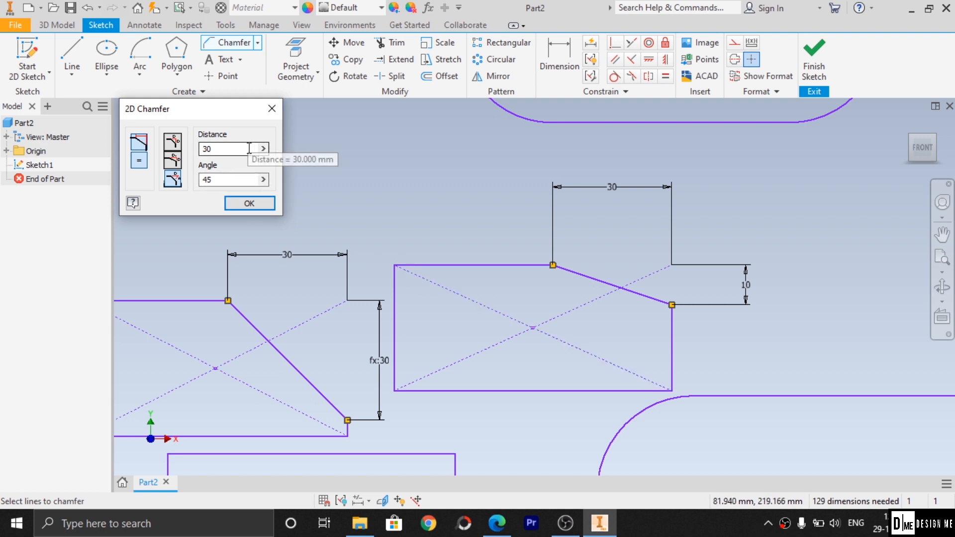
left_click(446, 266)
left_click(394, 352)
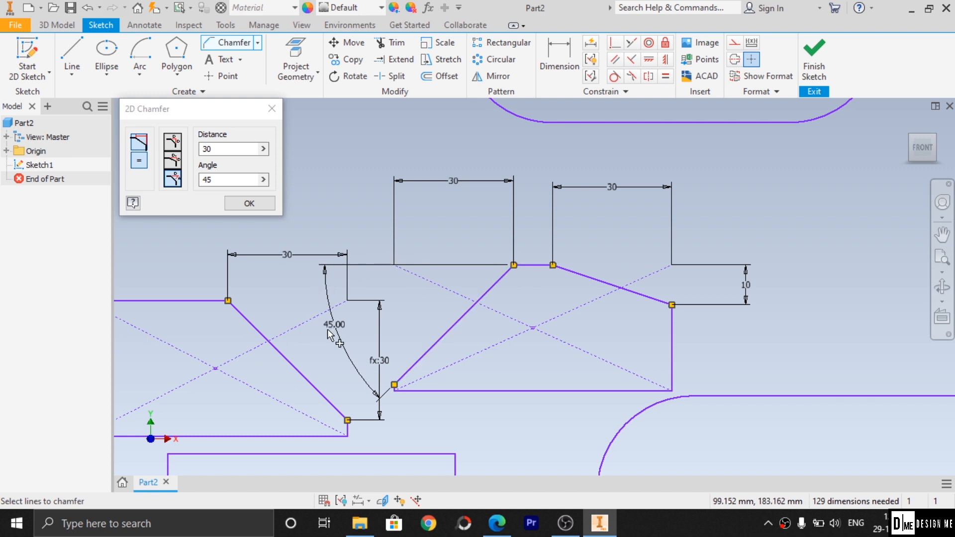
- Try to chamfer the lower-right corner of the same rectangle with a 30 mm distance and a 30° angle
double_click(227, 181)
type("30")
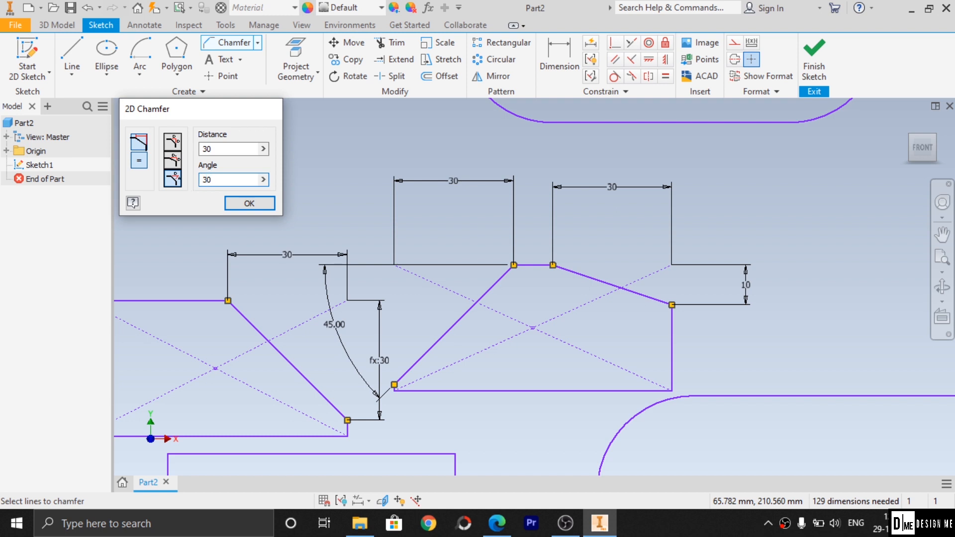
key("Return")
left_click(646, 391)
left_click(672, 380)
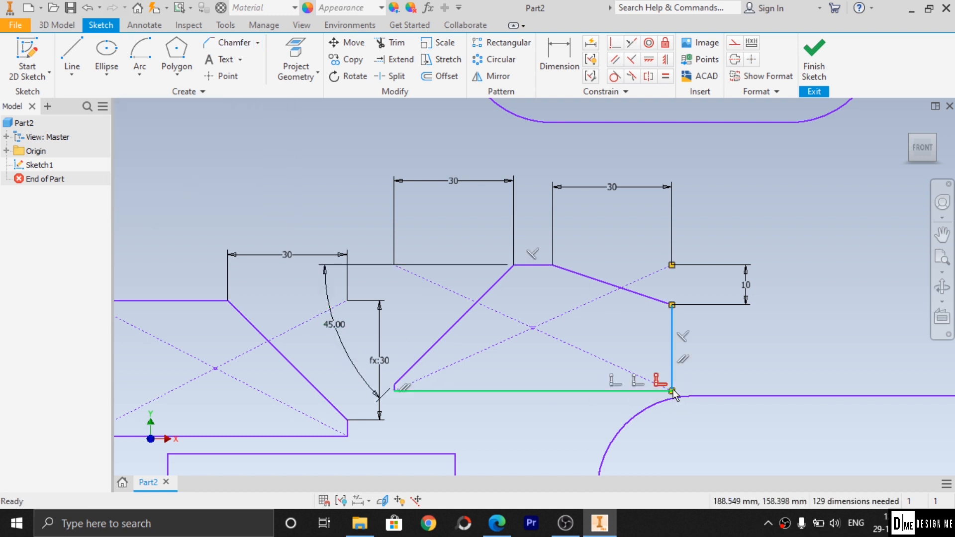
left_click(820, 365)
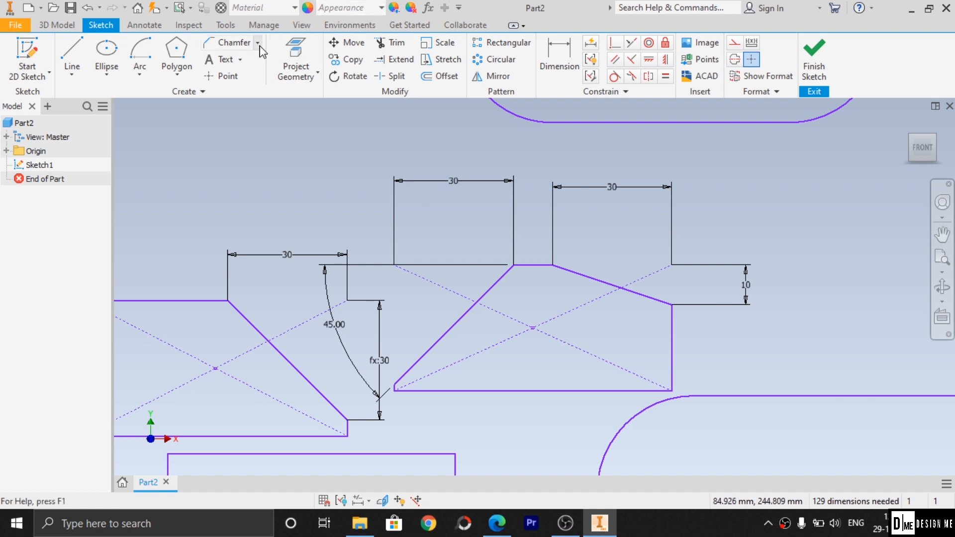
- Add the sketch text "Design ME" in Tahoma at 3.05 mm height above the left chamfered rectangle
left_click(240, 59)
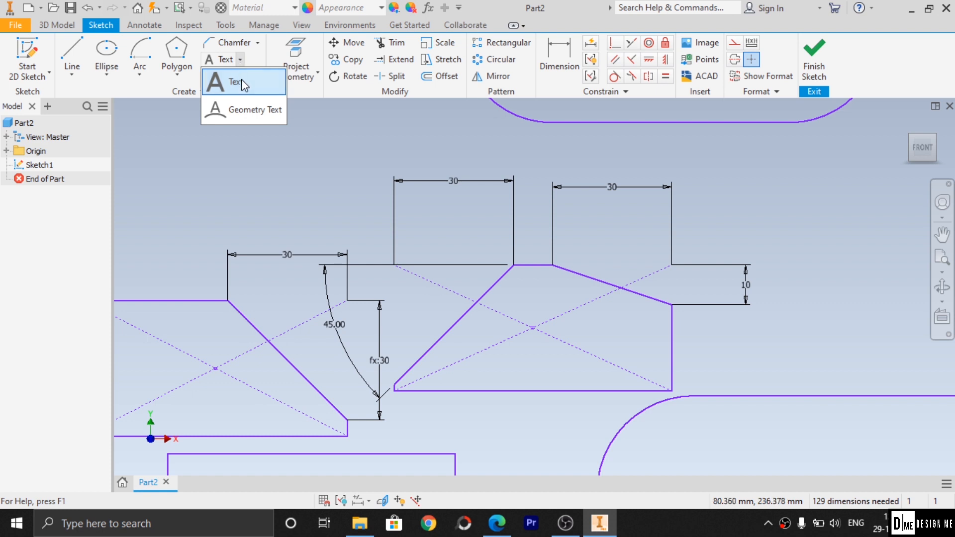
left_click(242, 83)
left_click_drag(190, 133, 334, 195)
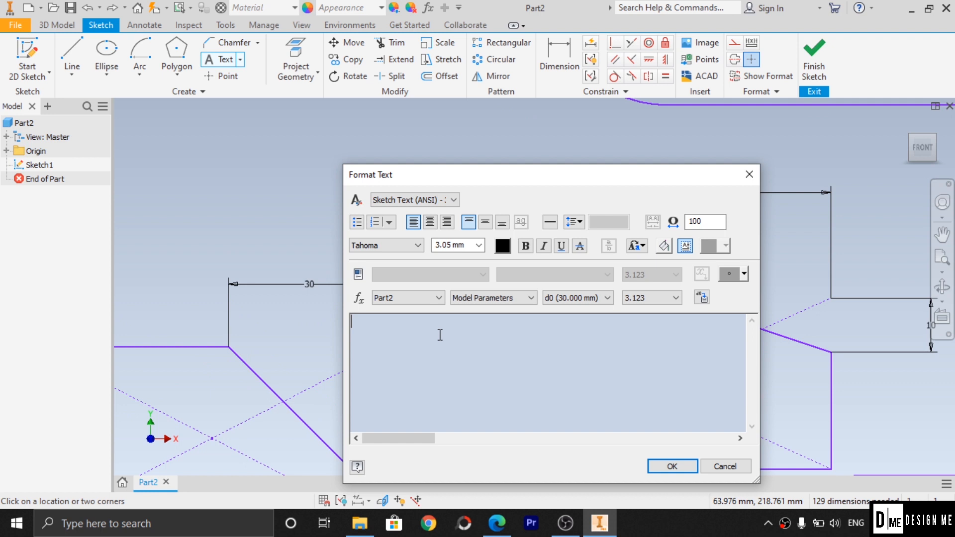
type("ME")
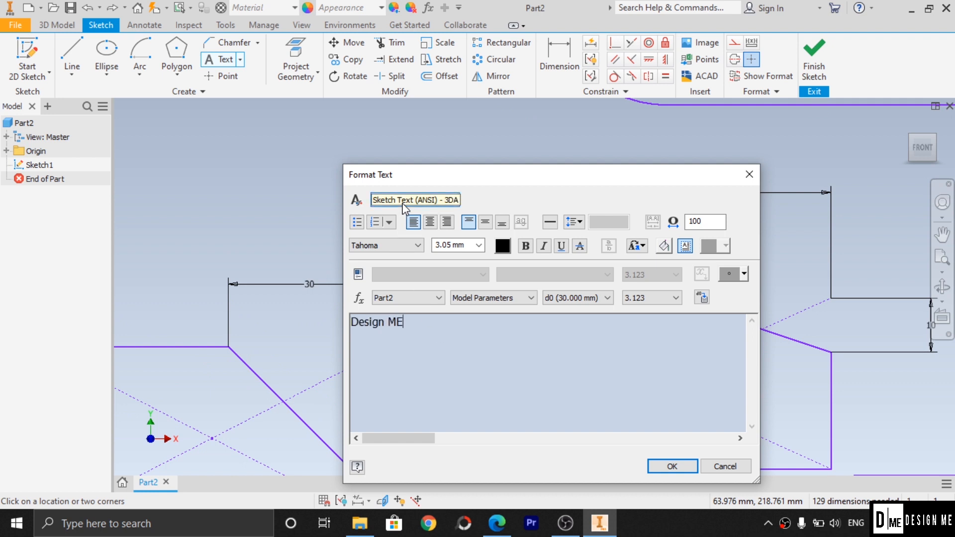
left_click(419, 246)
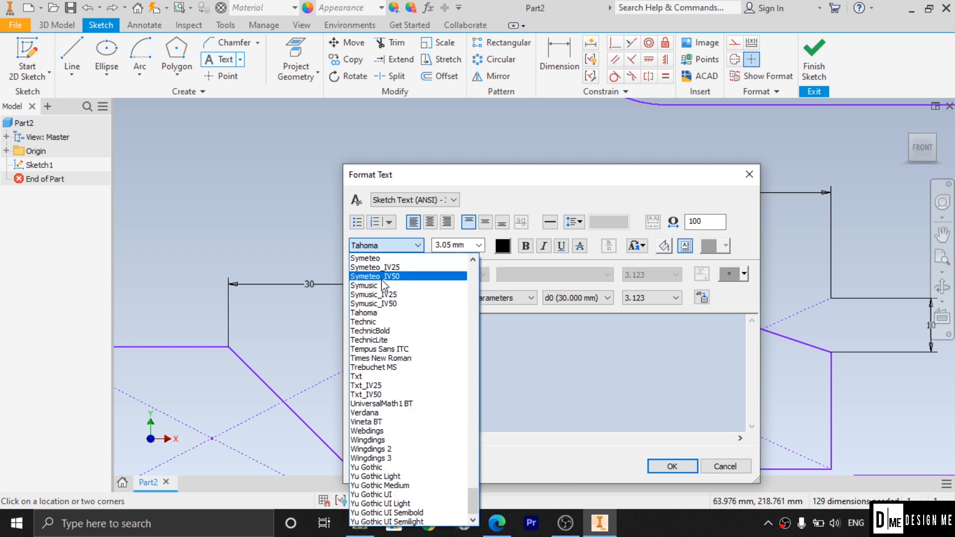
left_click(371, 312)
left_click(688, 471)
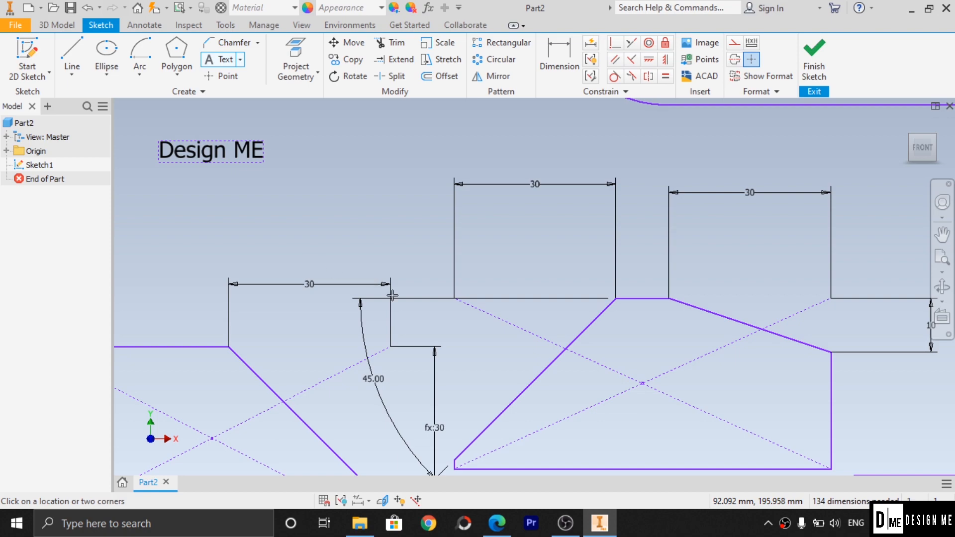
scroll(403, 319, "down", 3)
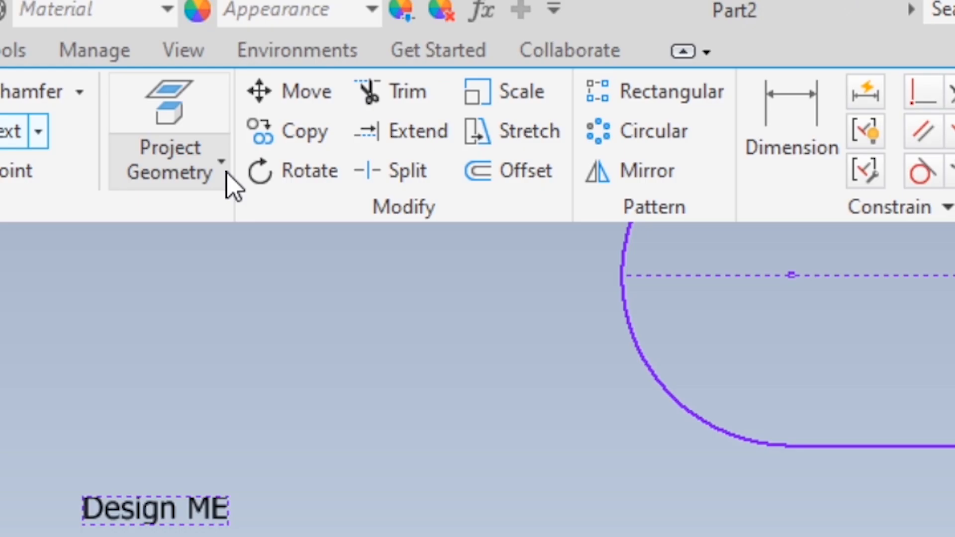
left_click(226, 174)
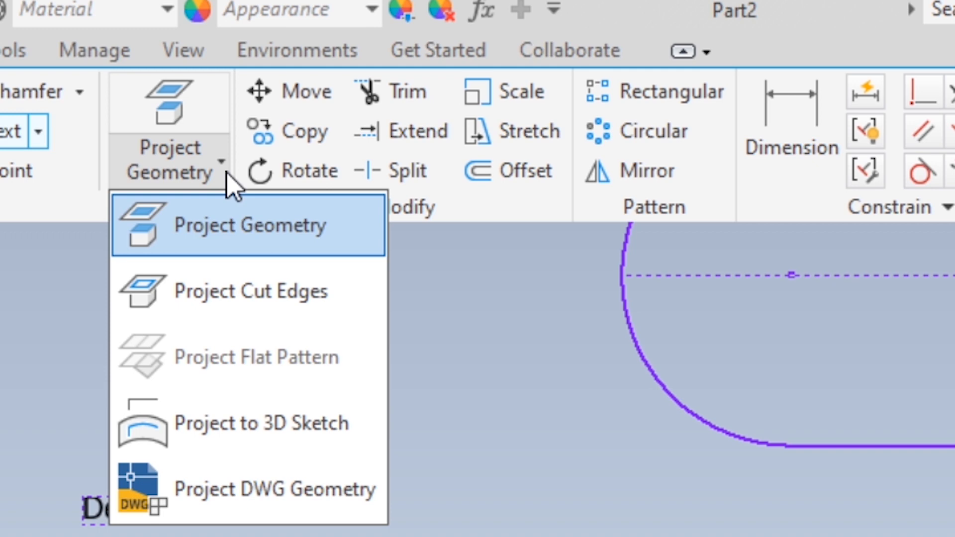
left_click(226, 172)
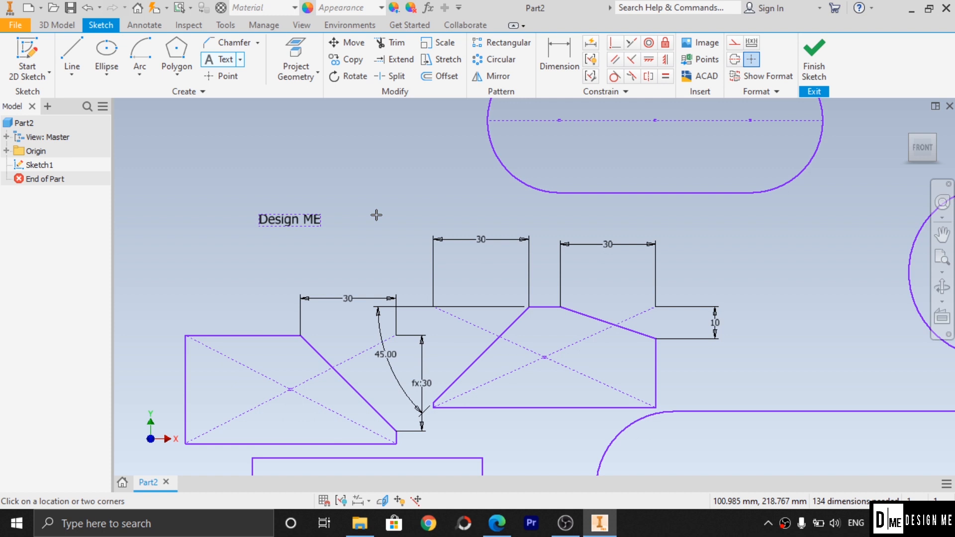
key("Escape")
- Lengthen the slot above the chamfered rectangles by moving its left end arc farther left, keeping its constraints
scroll(377, 214, "down", 5)
left_click(354, 44)
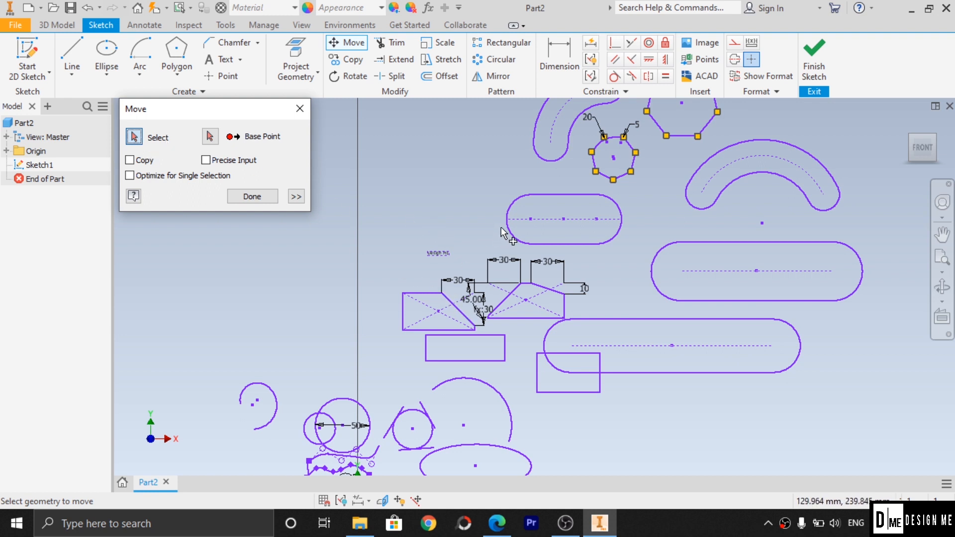
left_click(510, 208)
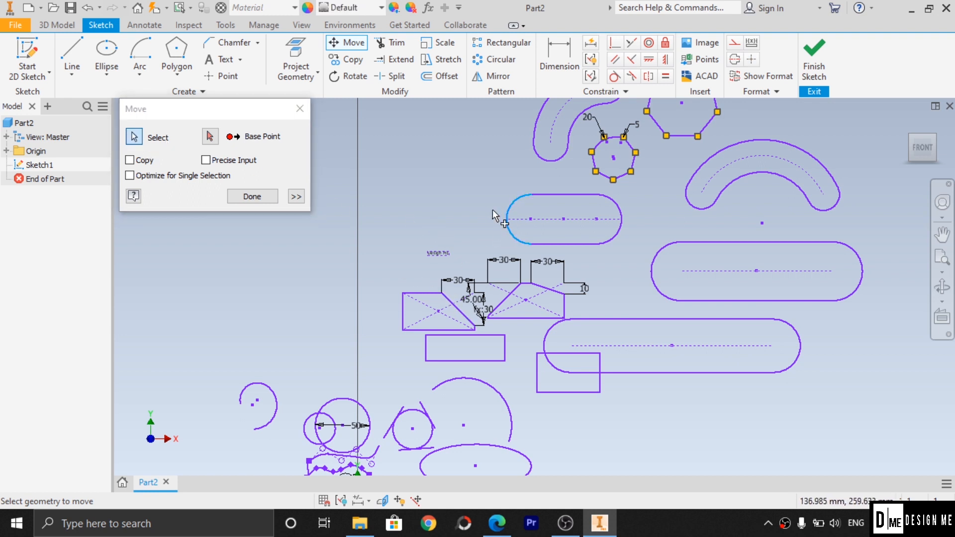
left_click(133, 140)
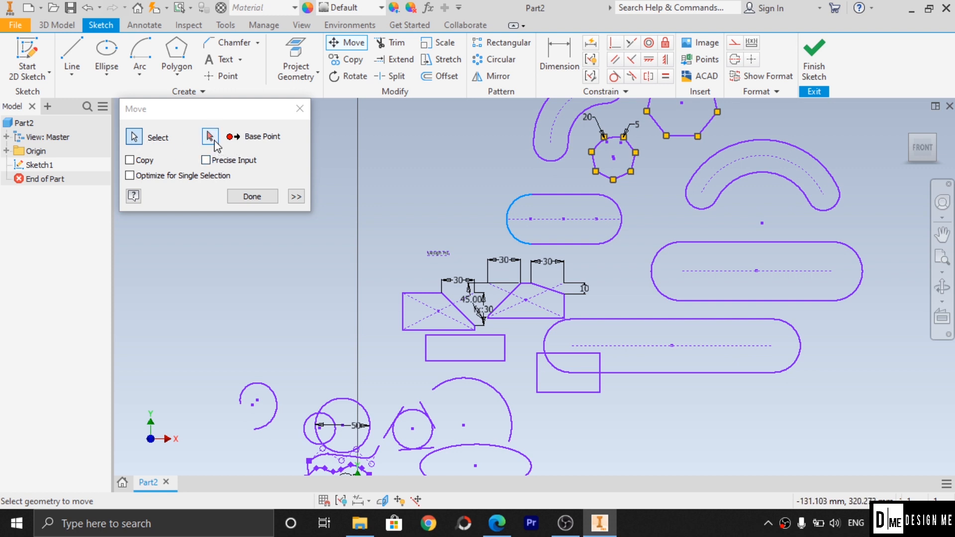
left_click(213, 139)
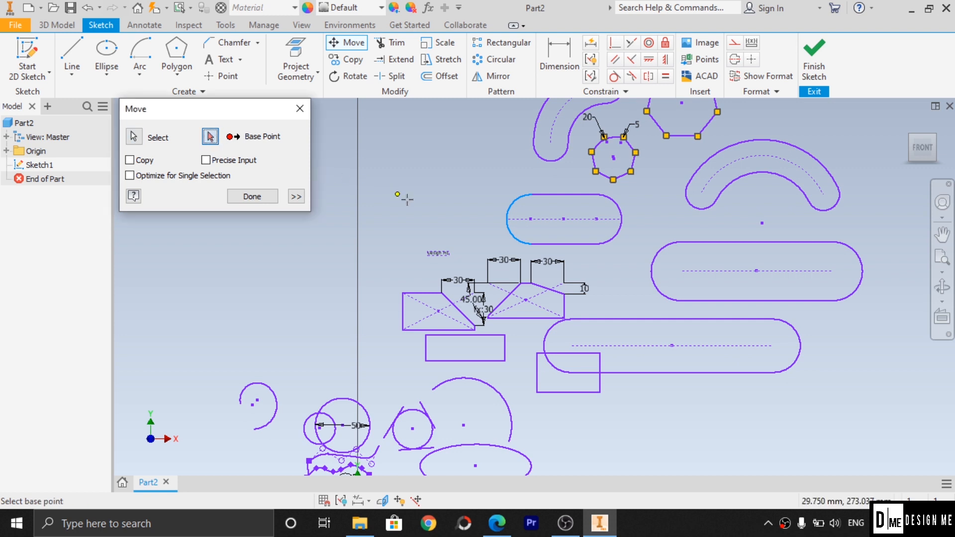
left_click(470, 219)
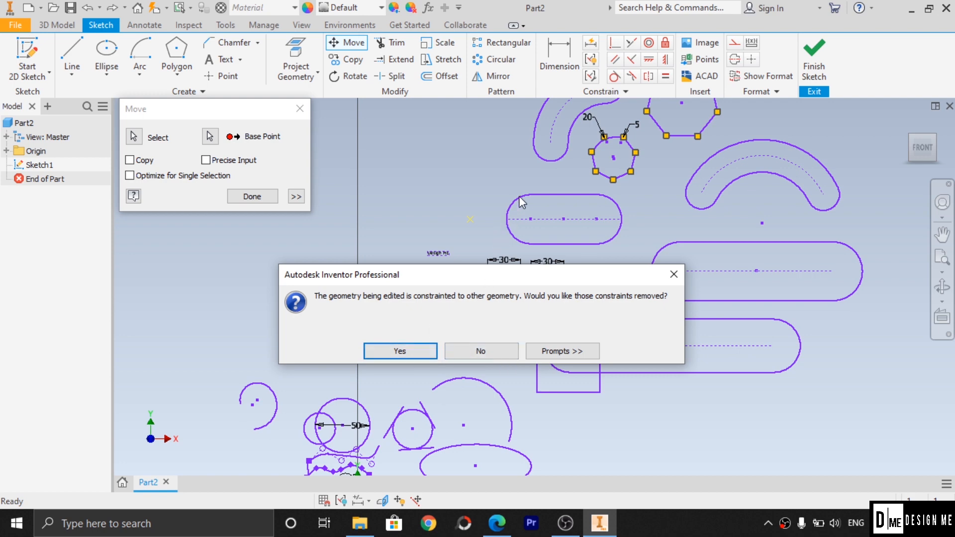
left_click(470, 352)
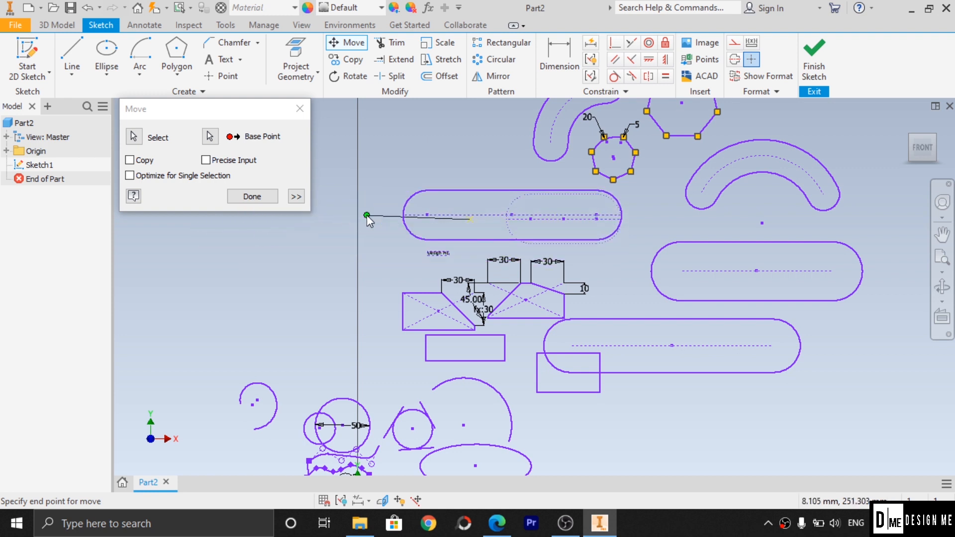
left_click(365, 215)
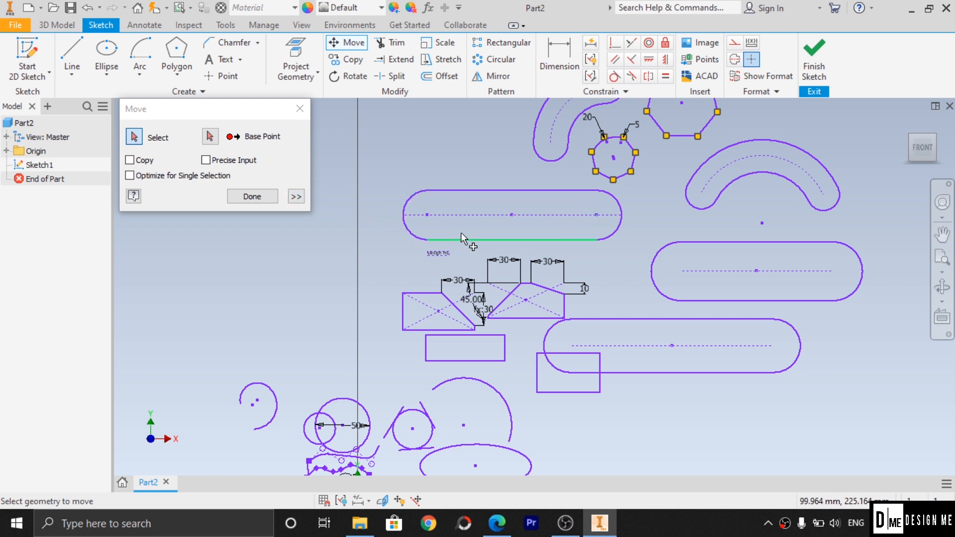
- Place a copy of the lengthened slot's left end arc to the left of the slot using Move with the Copy option
left_click(413, 230)
left_click(210, 136)
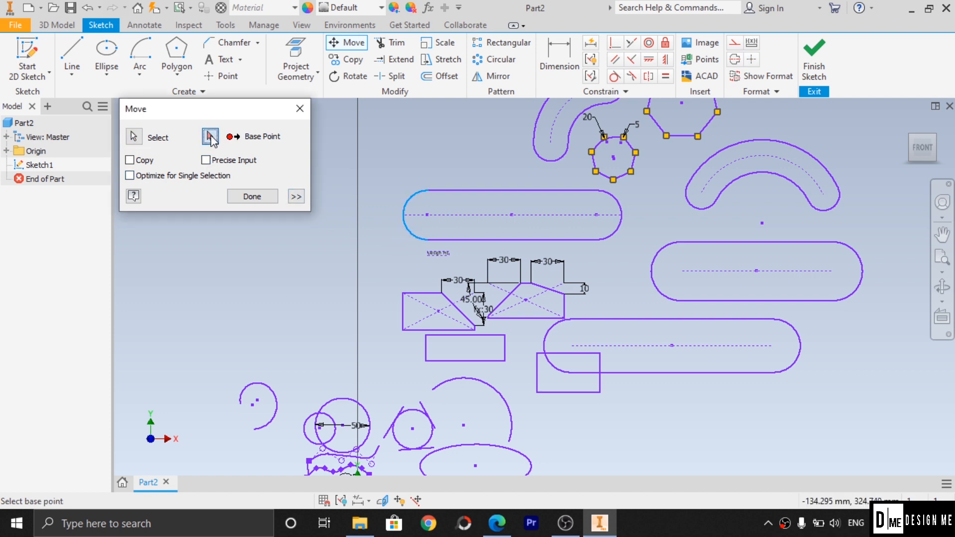
left_click(130, 160)
left_click(391, 215)
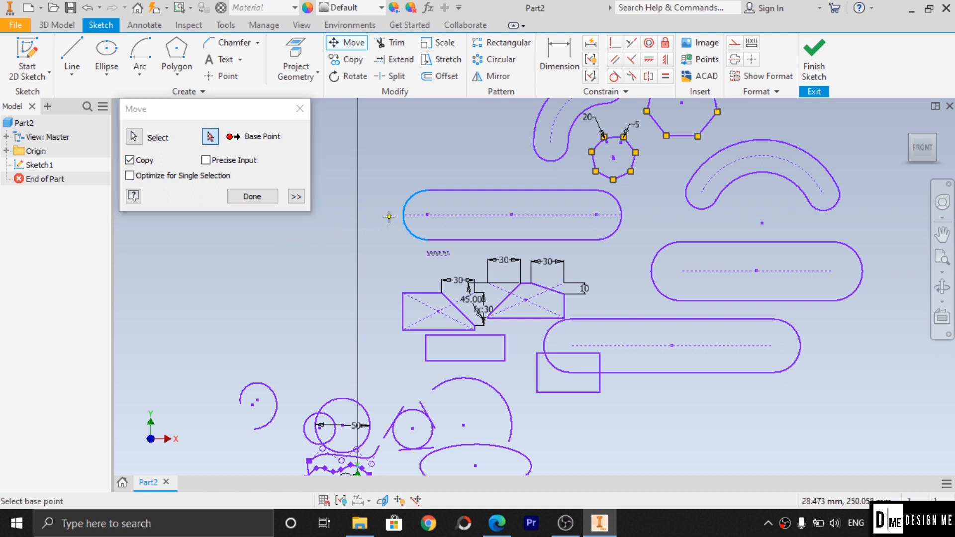
left_click(328, 215)
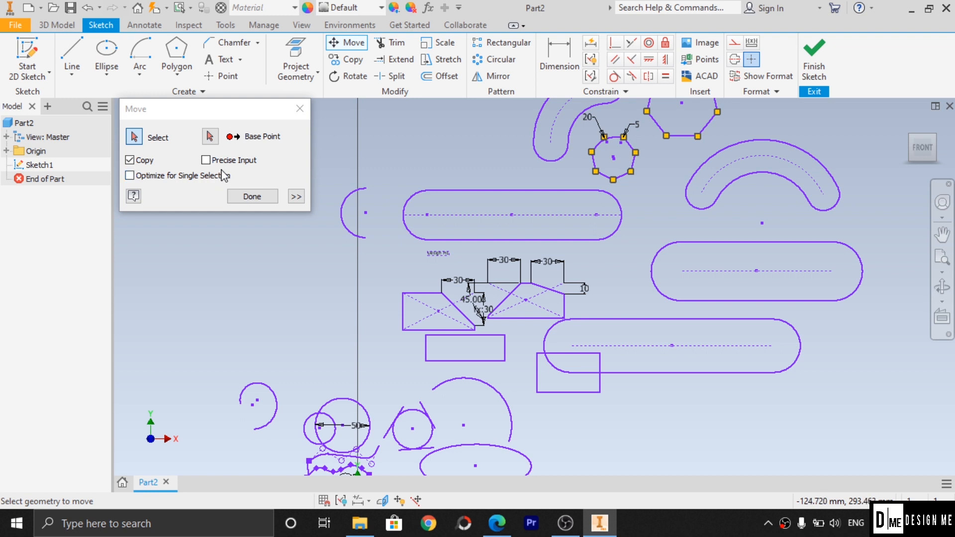
left_click(300, 109)
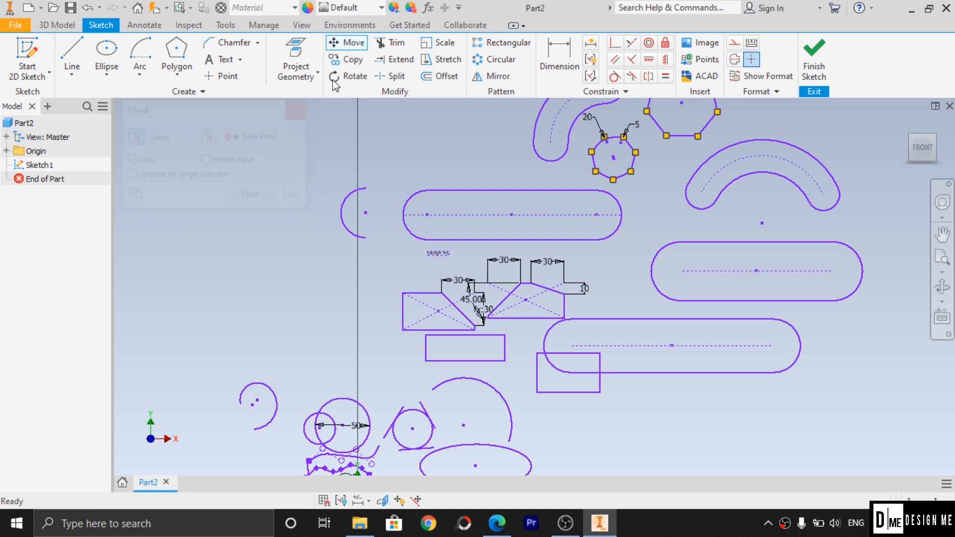
- Copy the detached arc repeatedly to scattered positions around it, over the slot's left end and toward the lower left
left_click(363, 61)
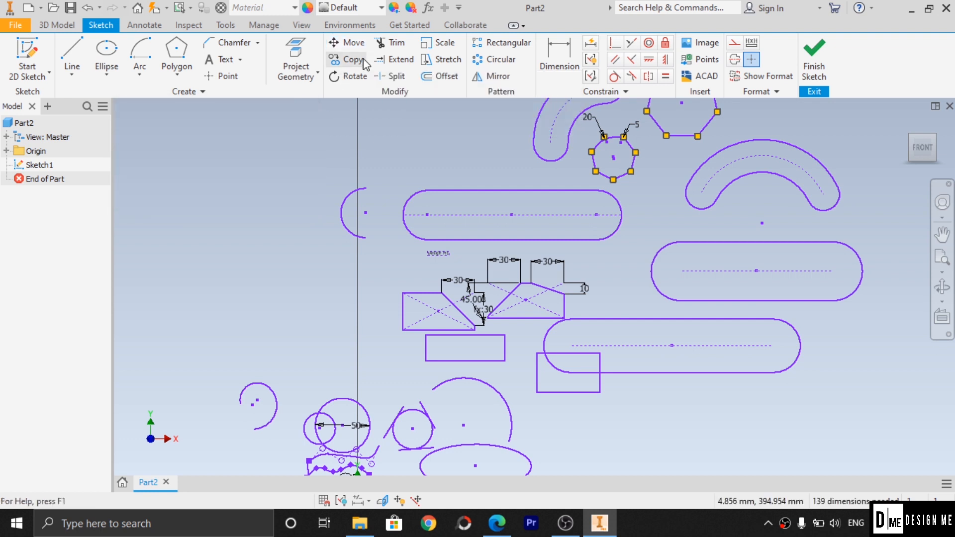
left_click(344, 231)
left_click(210, 134)
left_click(381, 149)
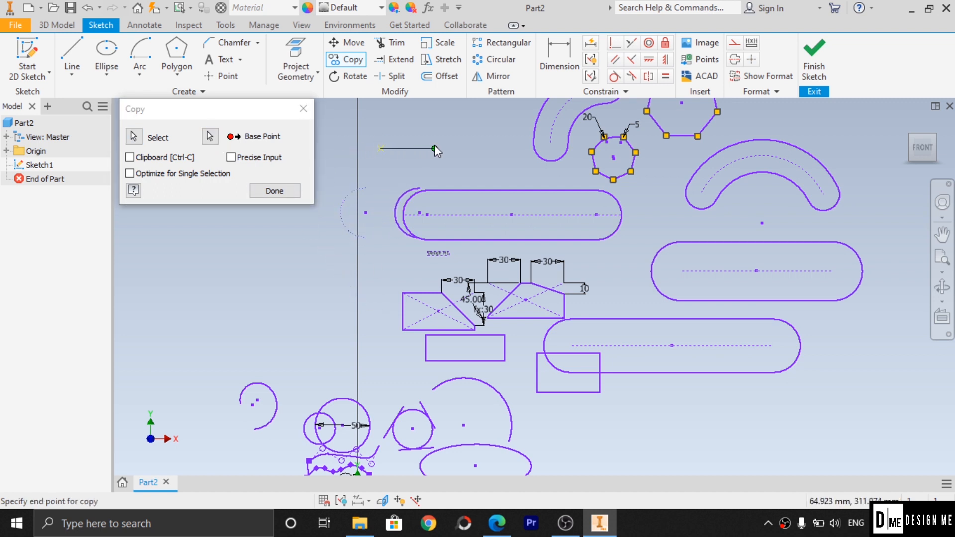
left_click(416, 145)
left_click(403, 222)
left_click(361, 226)
left_click(358, 153)
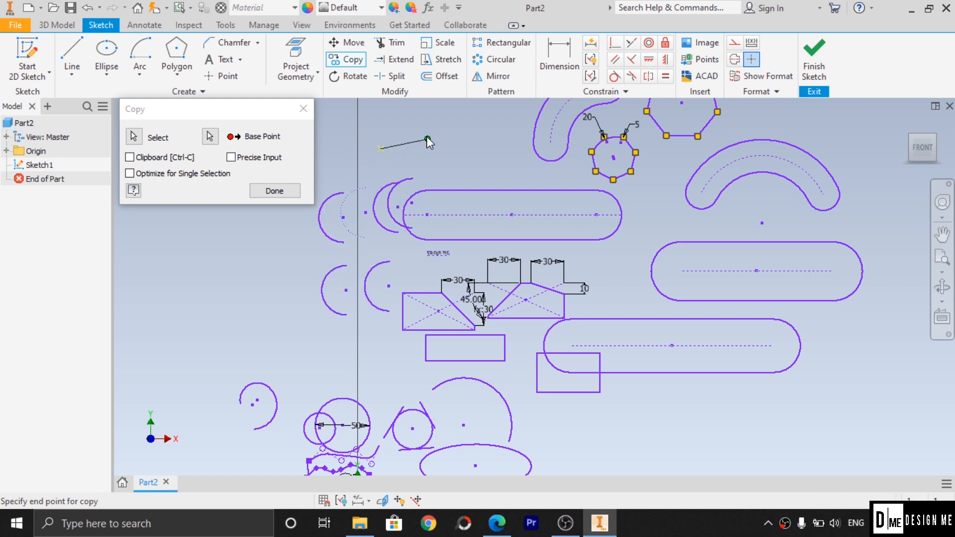
left_click(459, 123)
left_click(491, 144)
left_click(485, 214)
left_click(295, 270)
left_click(255, 244)
left_click(277, 227)
left_click(294, 236)
left_click(316, 256)
left_click(349, 285)
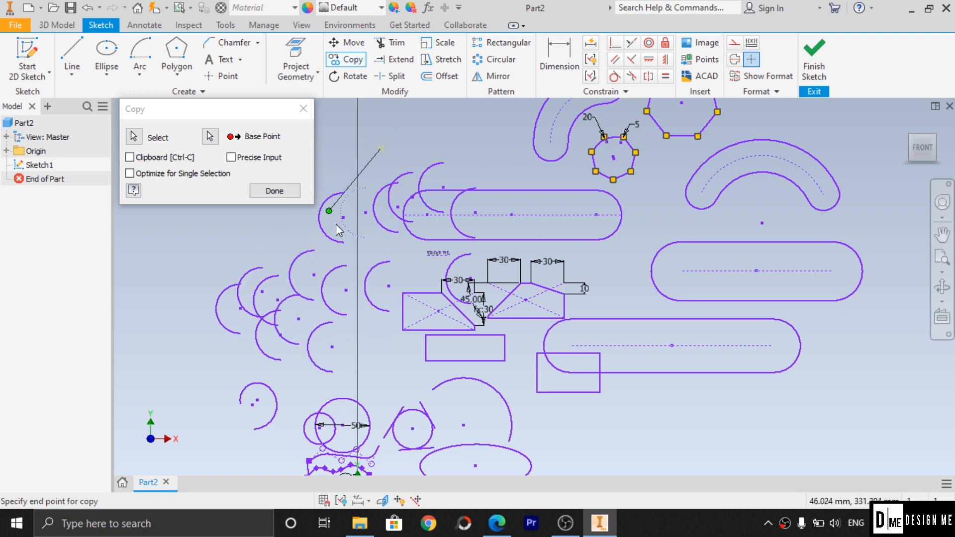
left_click(384, 235)
key("Escape")
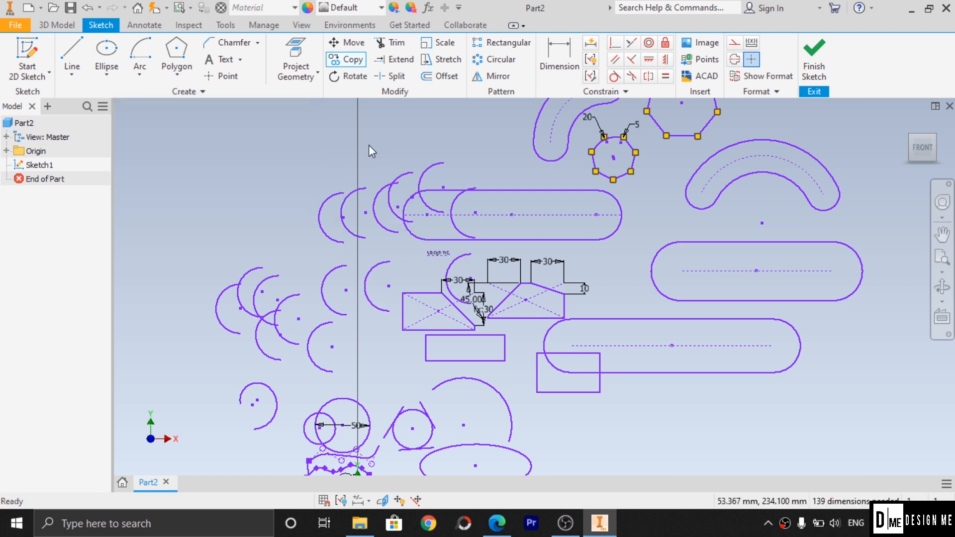
left_click(351, 59)
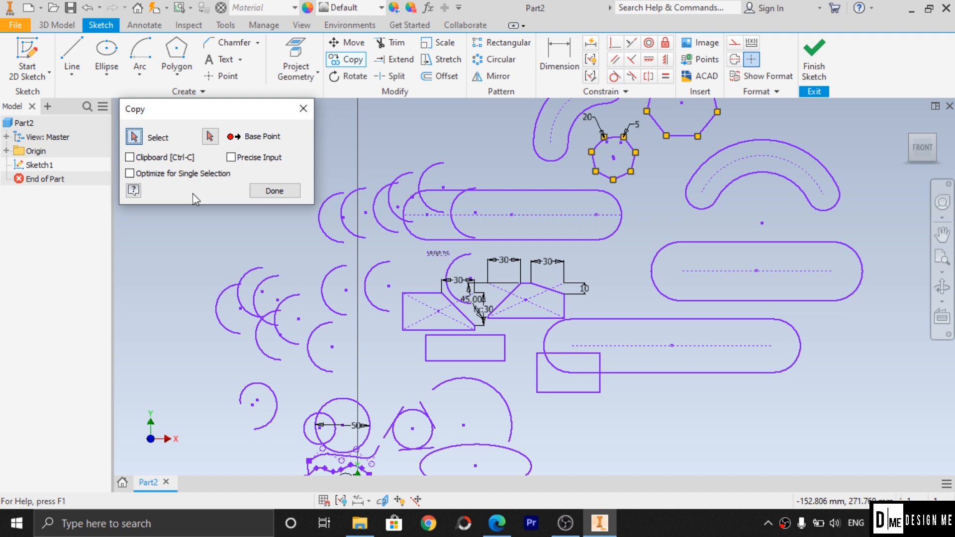
left_click(303, 109)
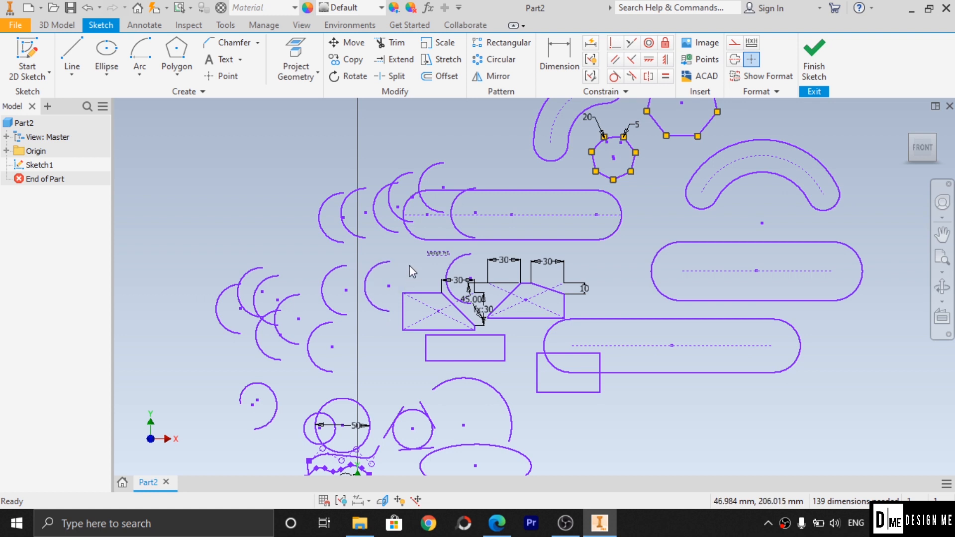
- Rotate the arc copy just left of the original detached arc freehand about a point inside it, so it opens upward
left_click(351, 78)
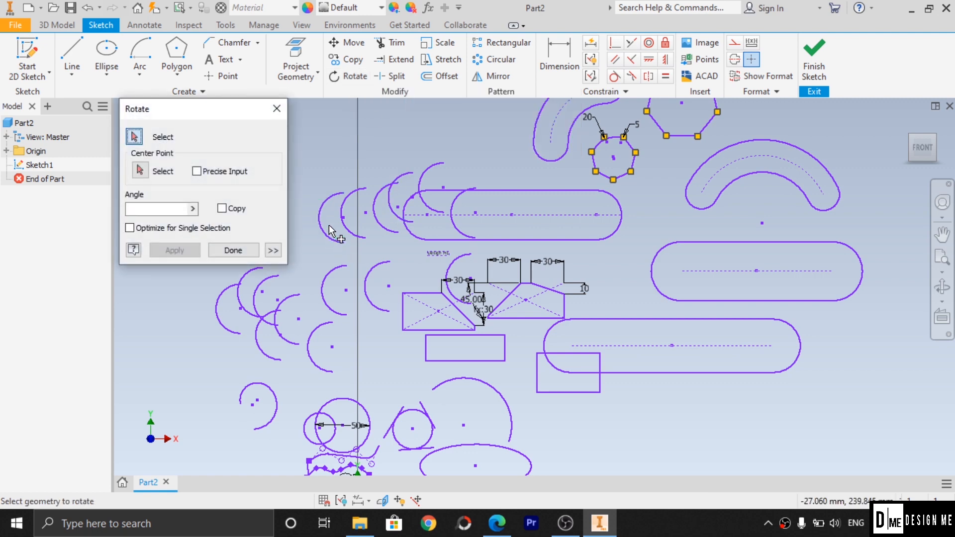
left_click(140, 171)
left_click(353, 256)
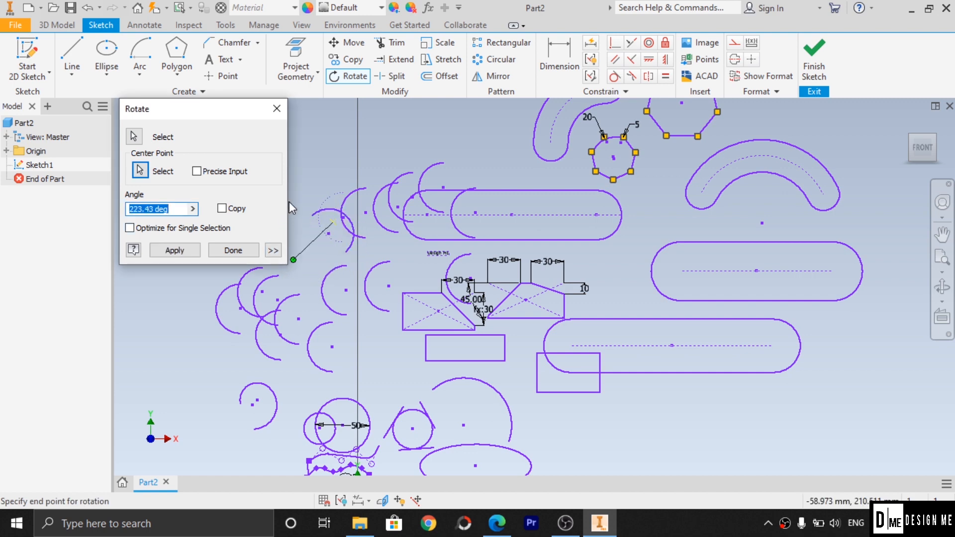
left_click(324, 175)
left_click(234, 250)
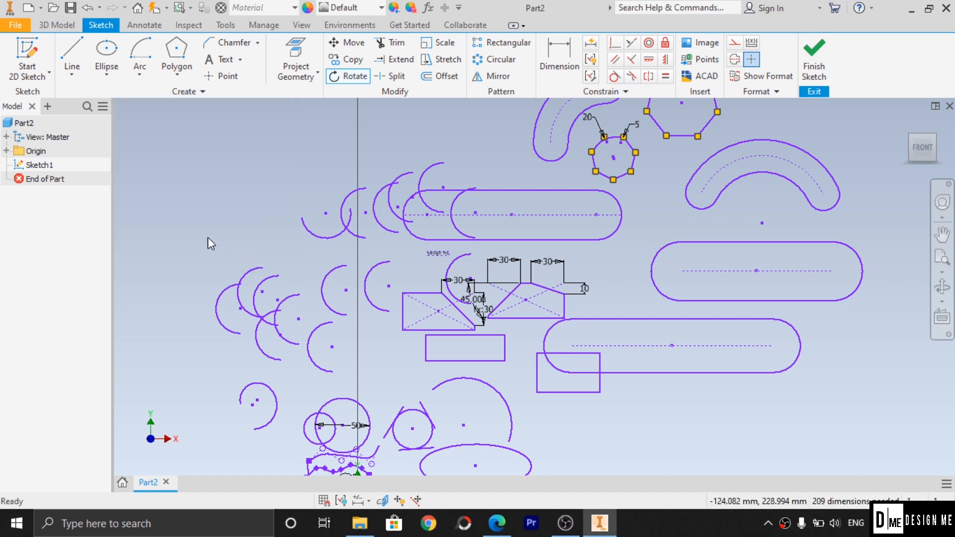
- Trim away the parts of the rectangle's upper and right sides that lie inside the lowest slot
left_click(346, 77)
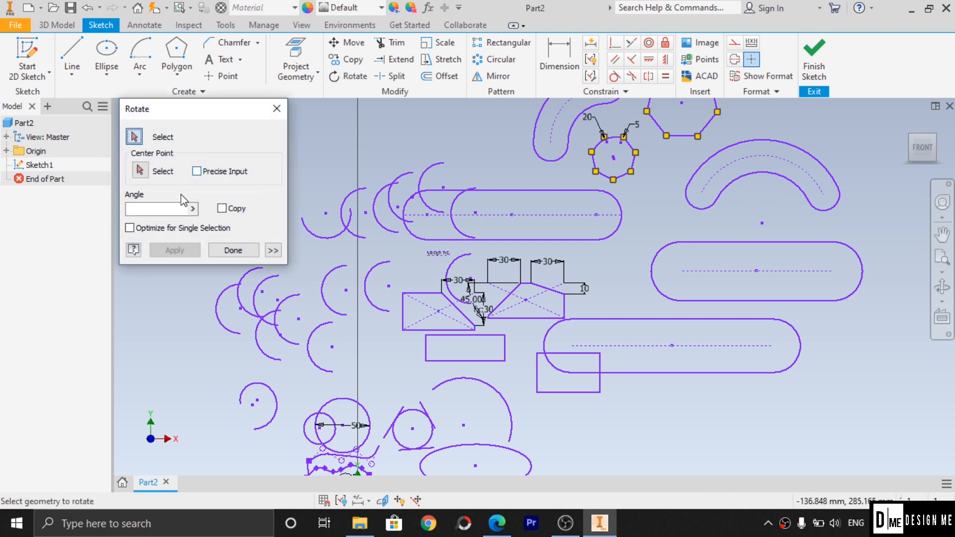
left_click(276, 109)
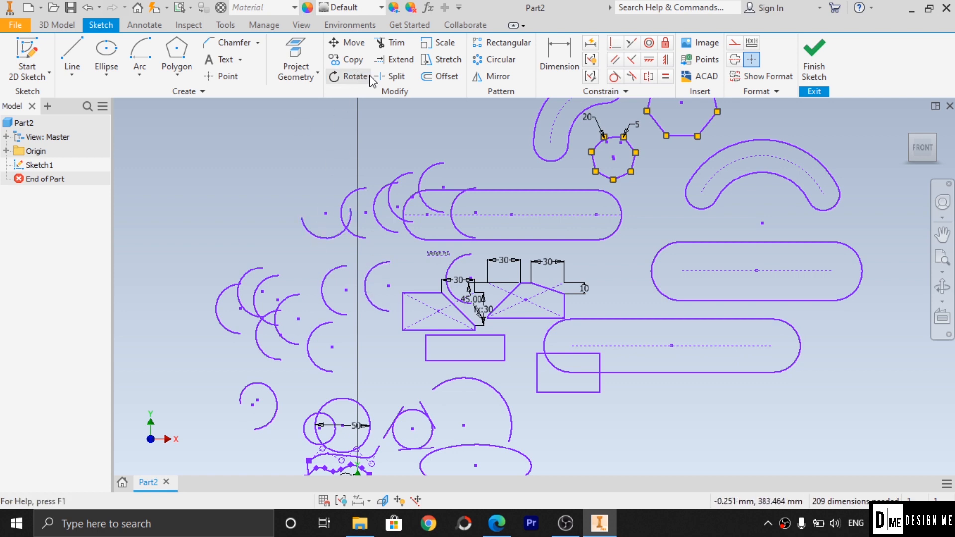
left_click(391, 49)
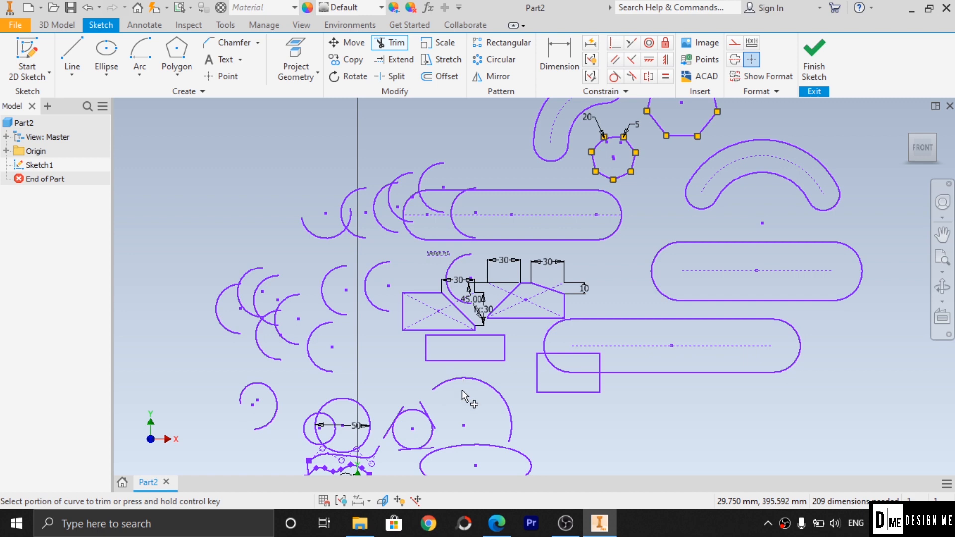
scroll(616, 438, "down", 5)
scroll(616, 438, "up", 5)
scroll(417, 408, "down", 2)
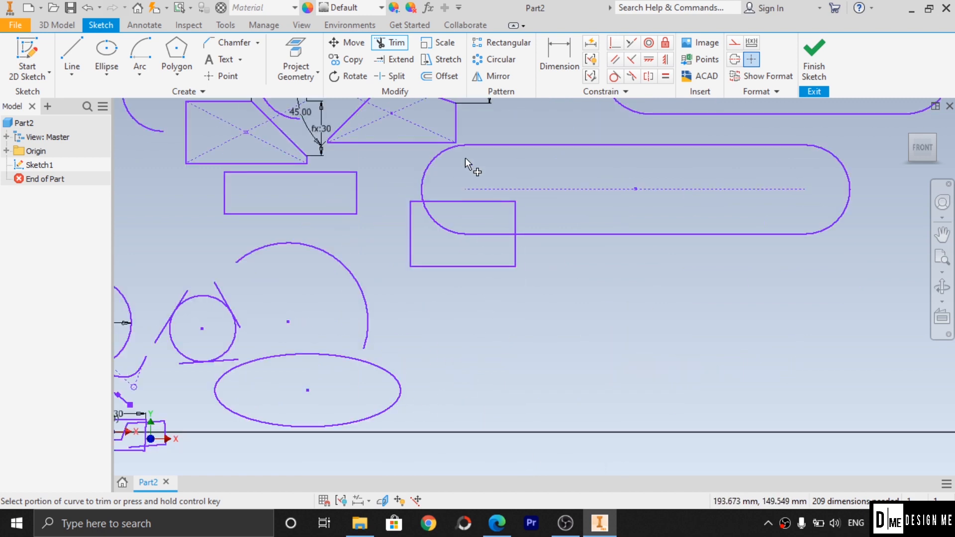
scroll(465, 157, "up", 2)
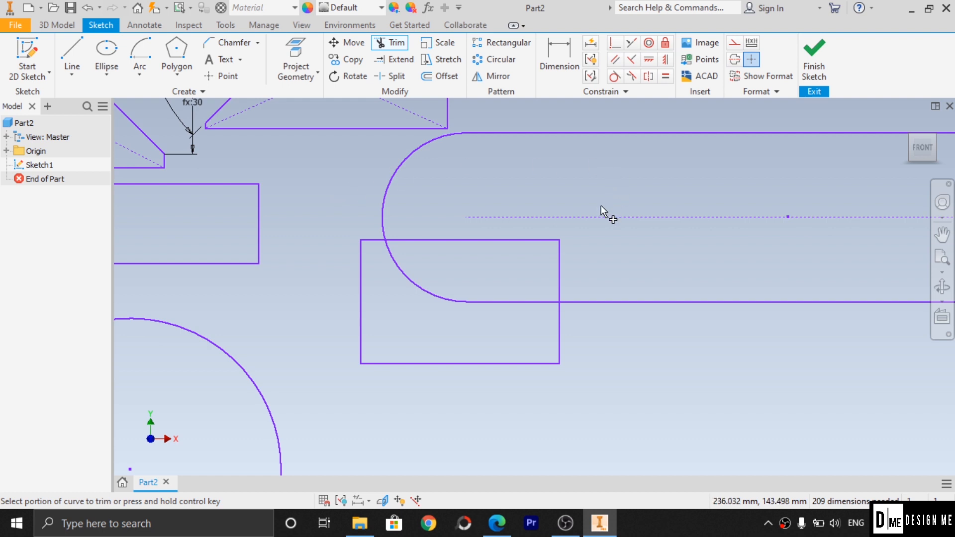
left_click(469, 241)
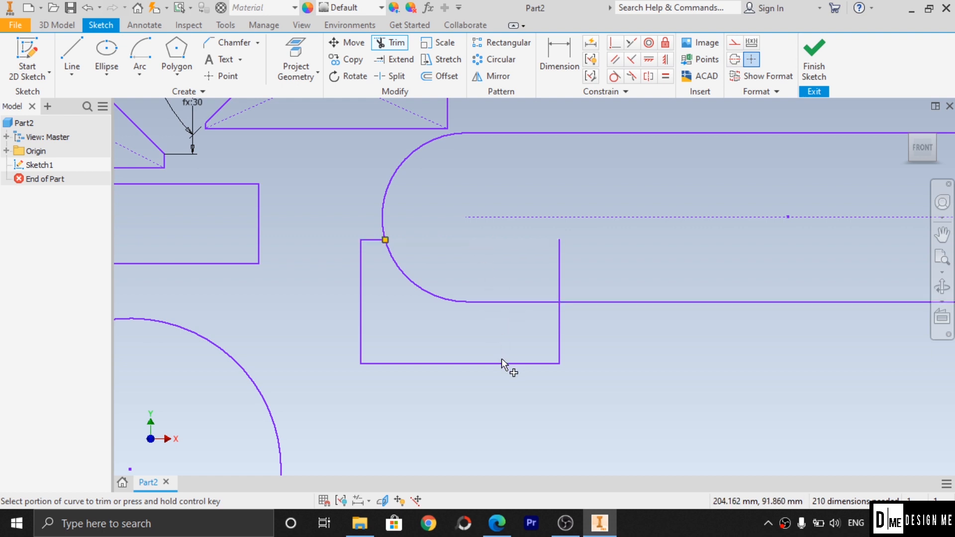
left_click(558, 264)
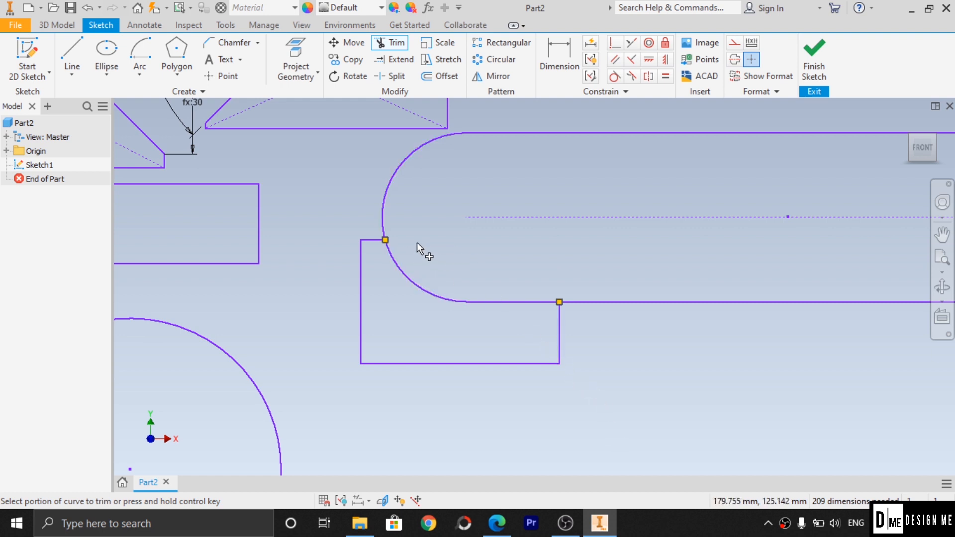
- Trim the portions of the lowest slot's left end arc and lower edge that lie inside the rectangle
left_click(405, 281)
left_click(494, 302)
scroll(505, 377, "down", 2)
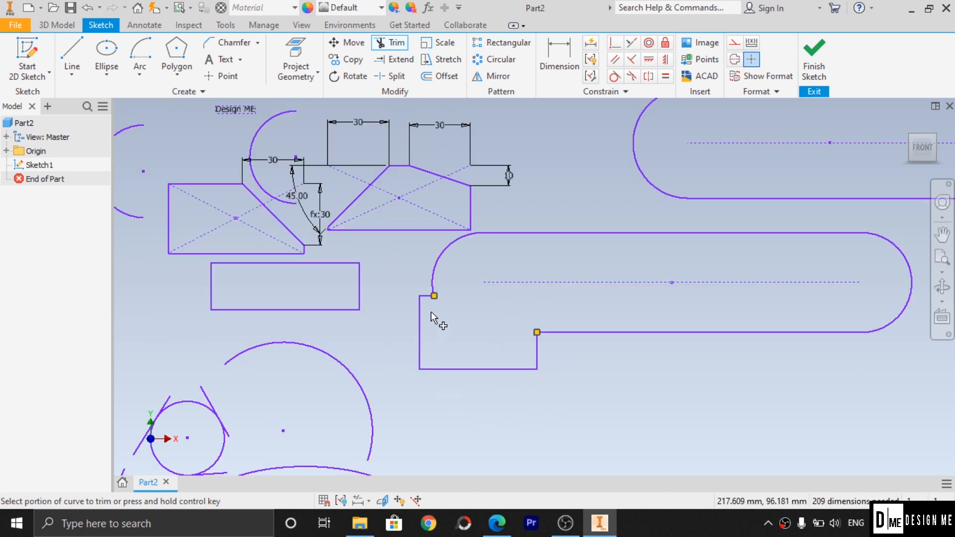
left_click(428, 297)
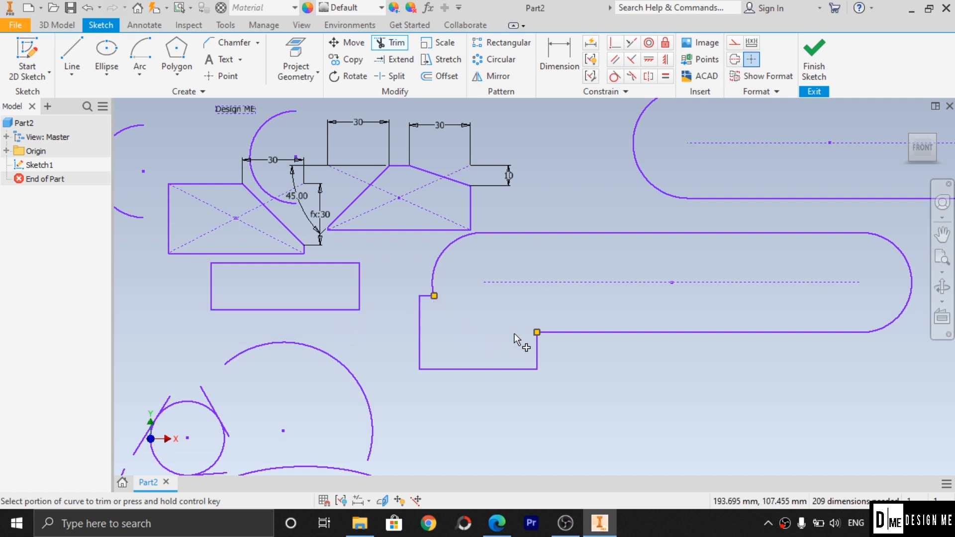
- Extend the lowest slot's trimmed left end arc until it closes into a full circle
left_click(405, 60)
left_click(406, 60)
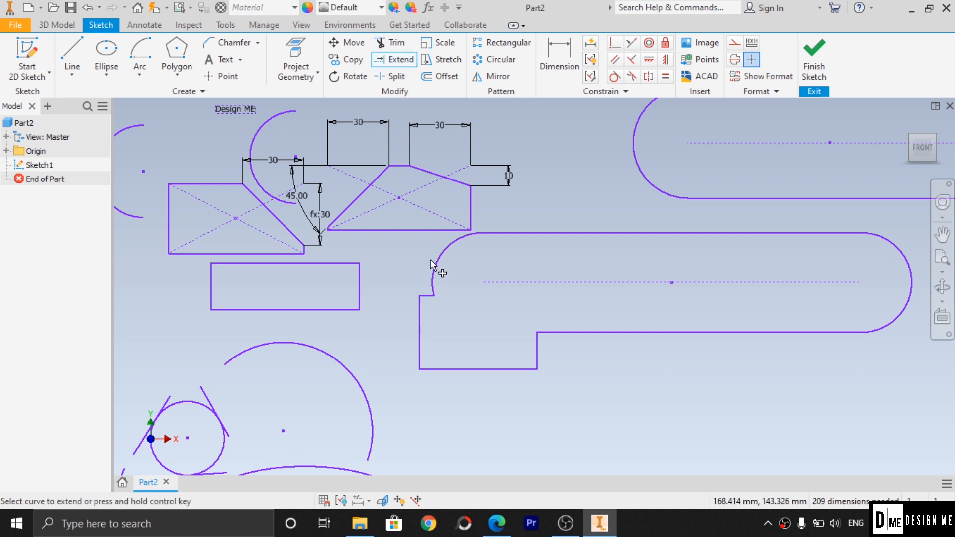
left_click(431, 272)
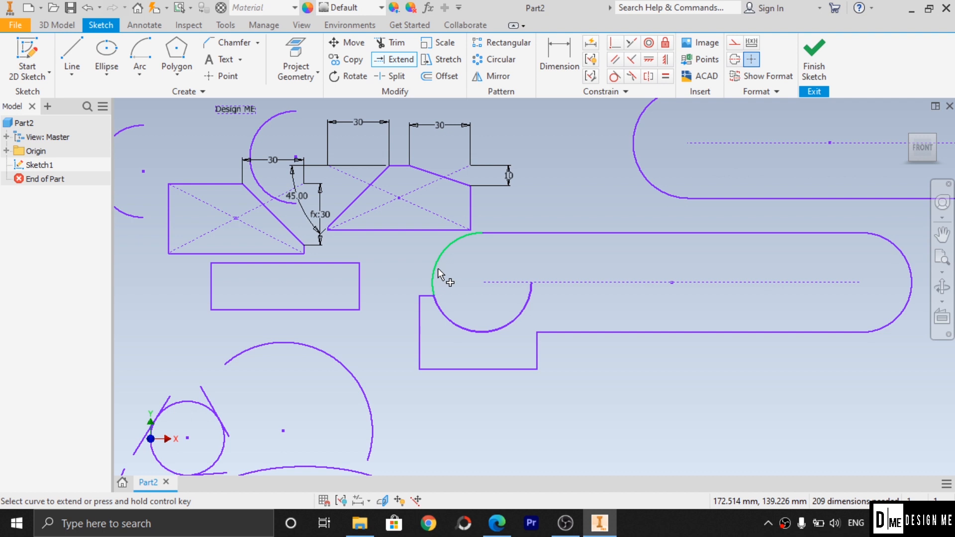
left_click(437, 269)
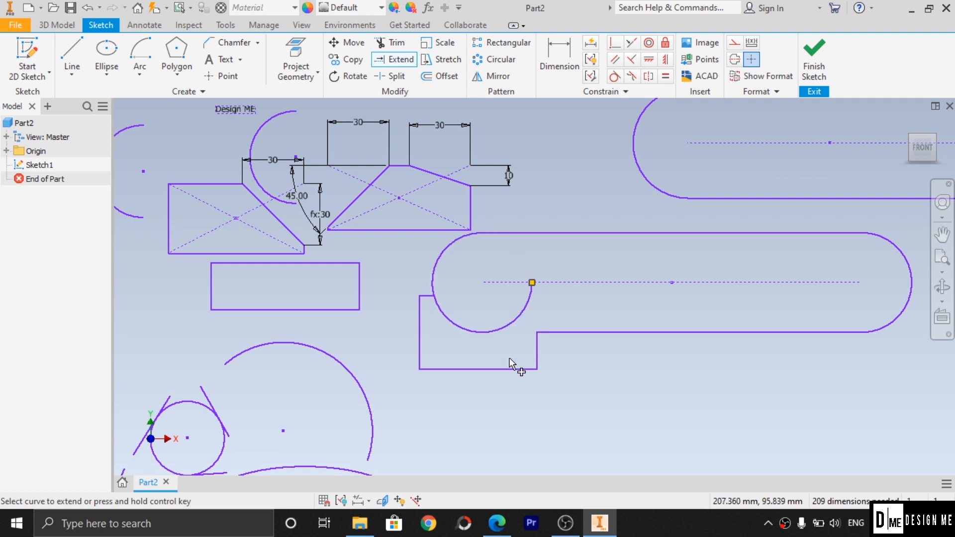
left_click(513, 318)
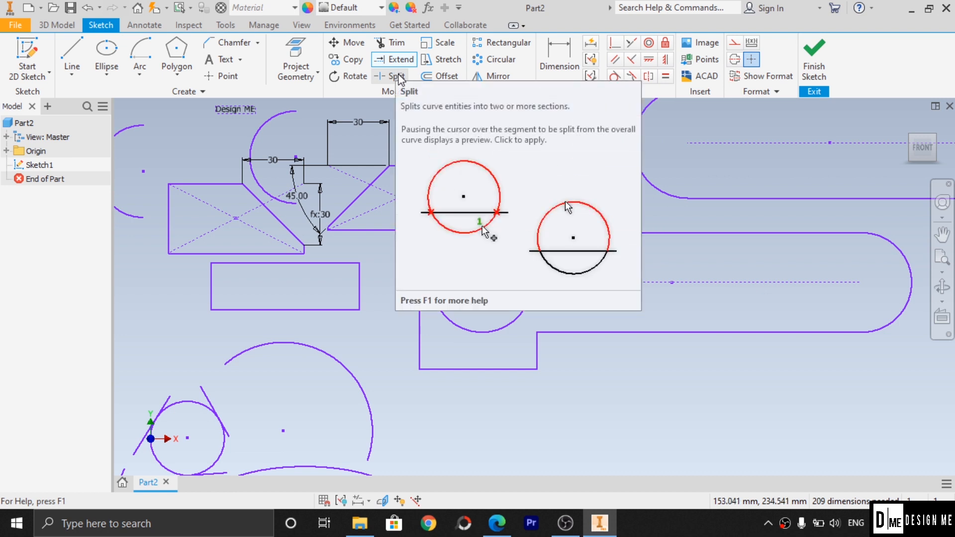
- Split the upper edge of the slot above the chamfered rectangles where the arc copy crosses it
left_click(398, 73)
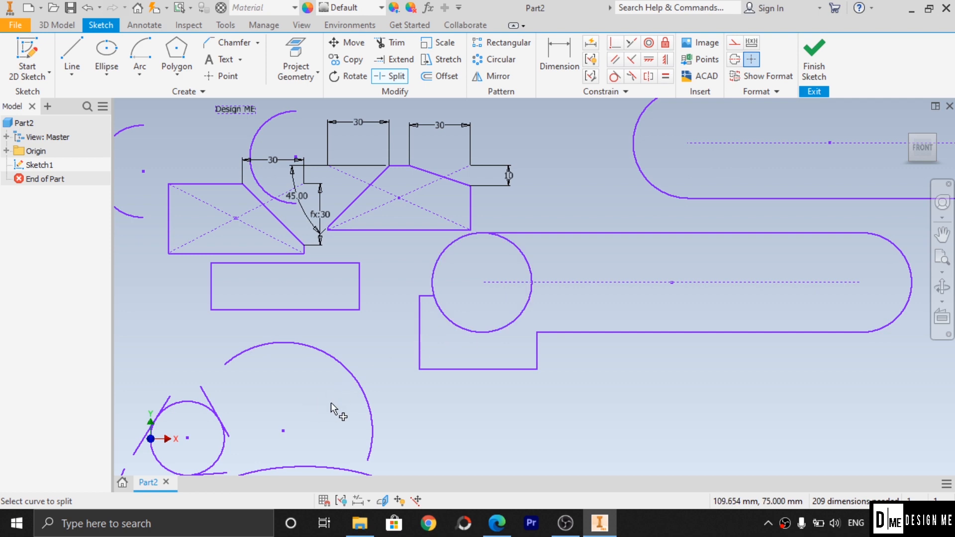
scroll(440, 413, "down", 3)
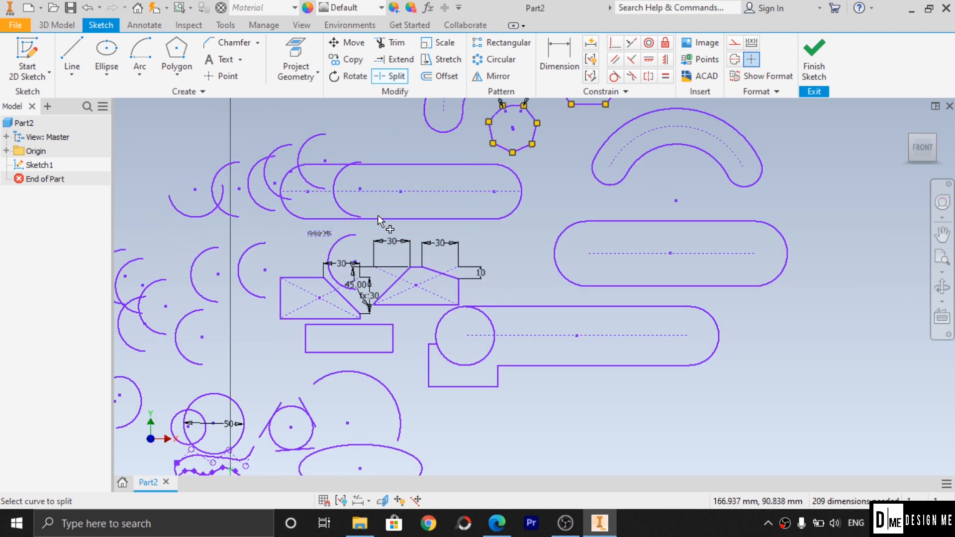
scroll(379, 149, "up", 5)
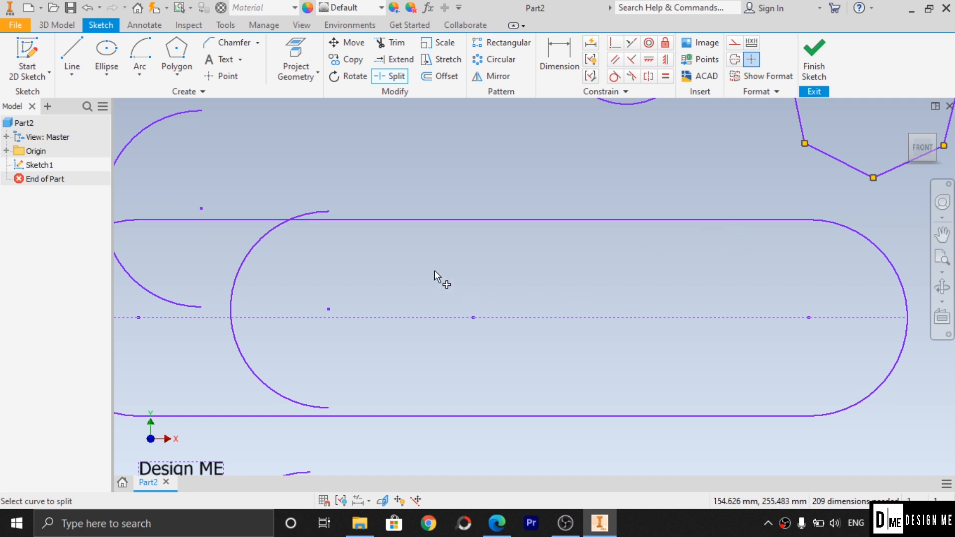
left_click(342, 220)
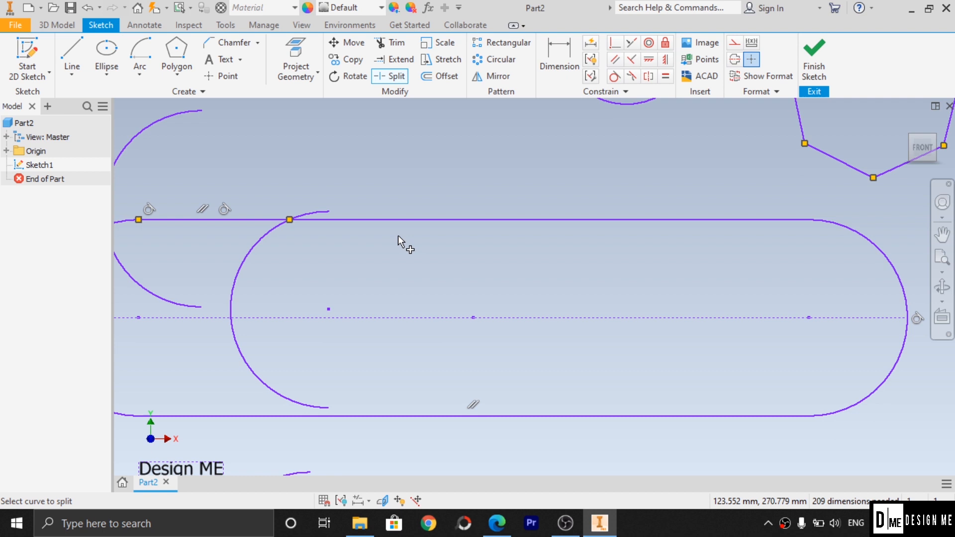
- Try to scale the arc copy inside the slot by a factor of 2 about a base point near its center
scroll(398, 235, "down", 5)
left_click(447, 46)
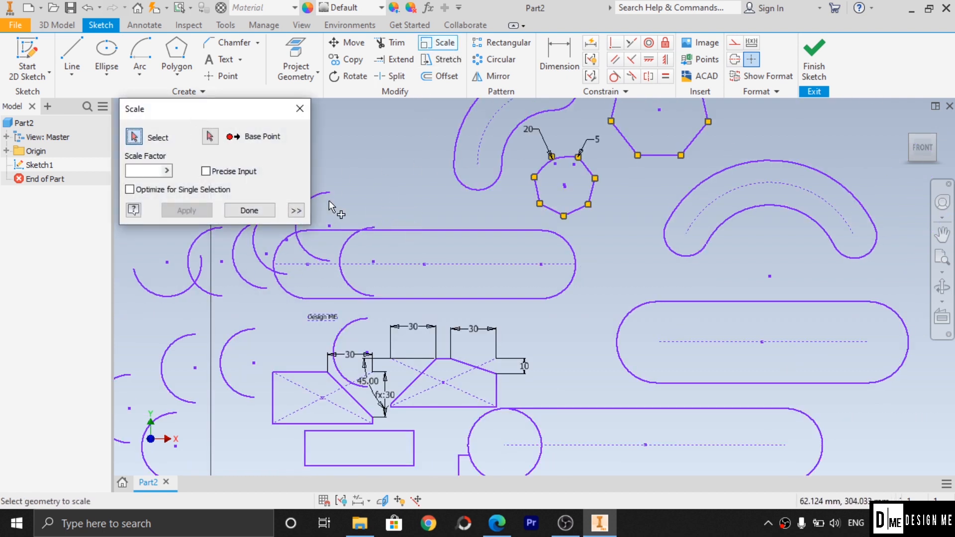
left_click(341, 262)
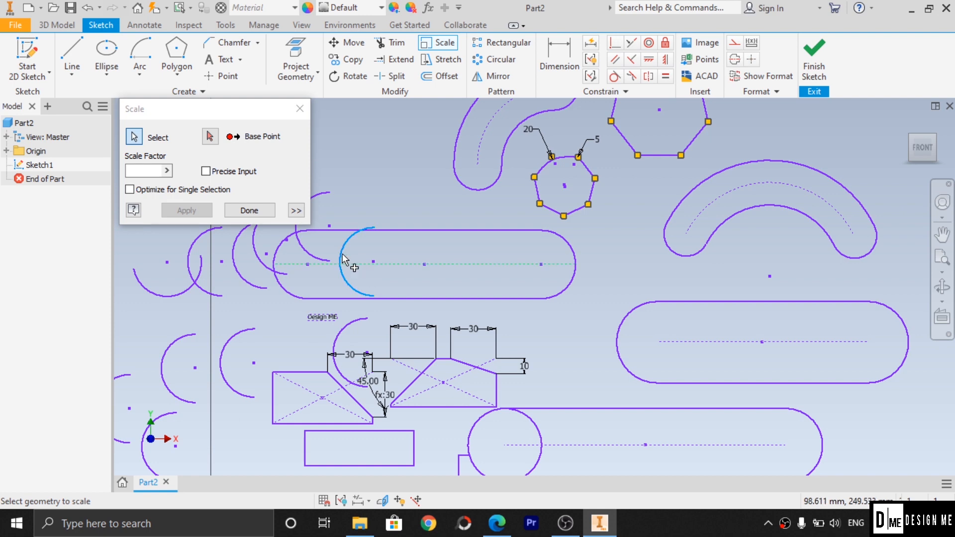
left_click(168, 170)
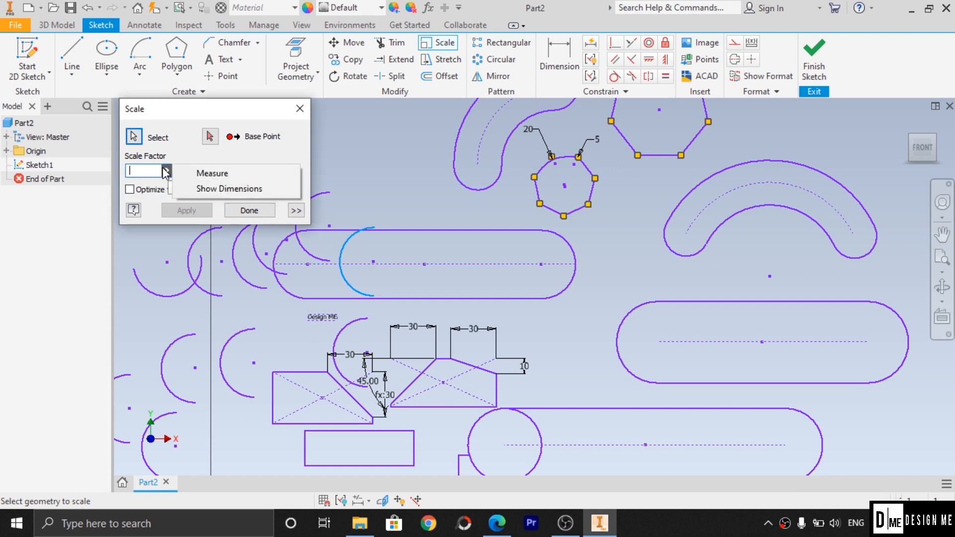
left_click(138, 170)
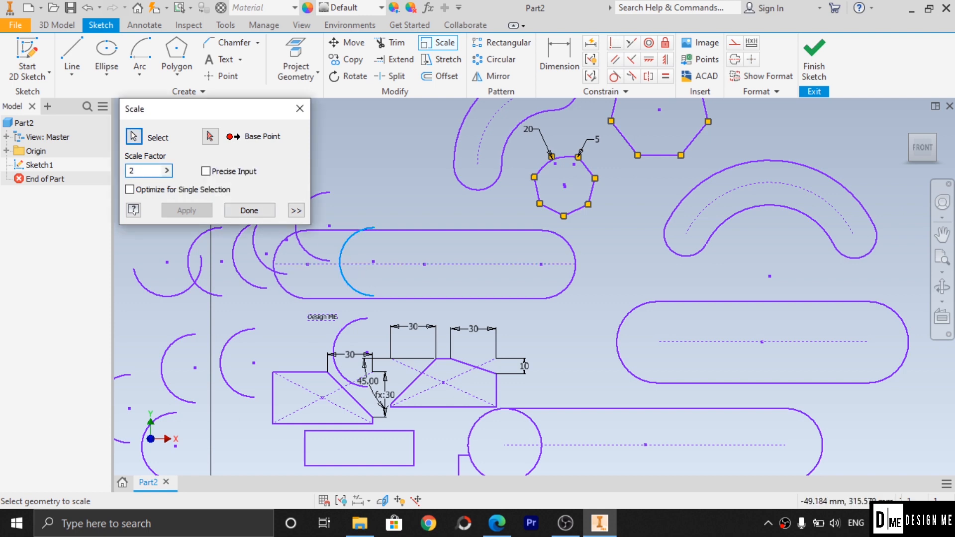
left_click(211, 137)
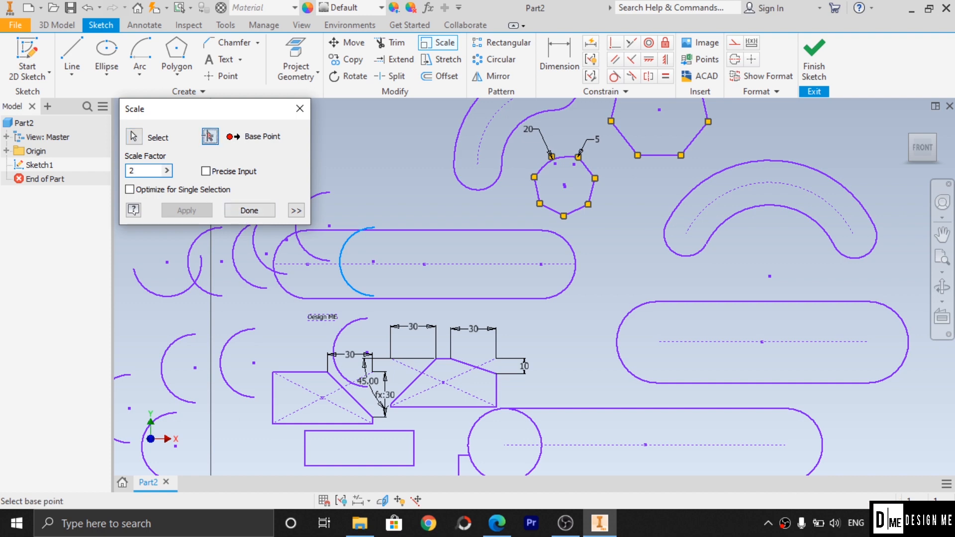
left_click(373, 251)
left_click(472, 288)
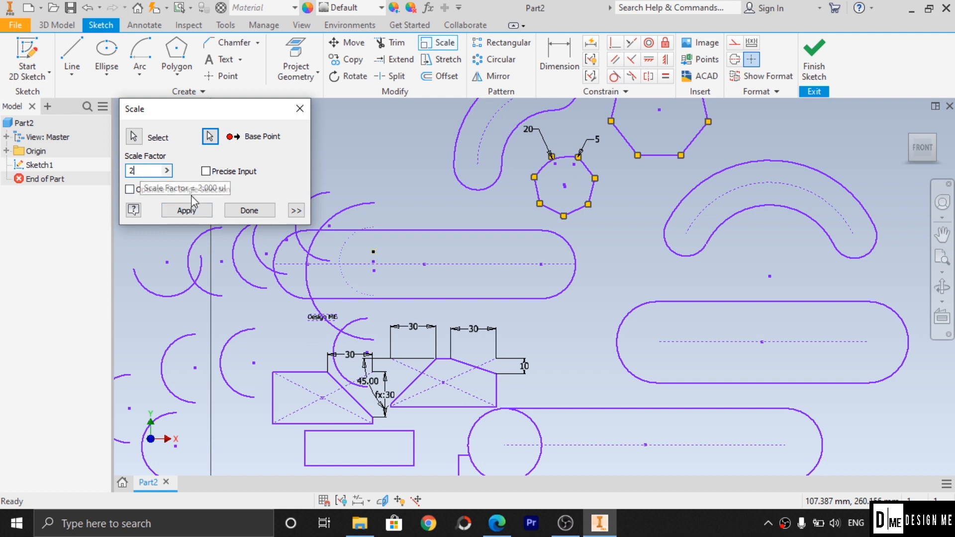
left_click(247, 212)
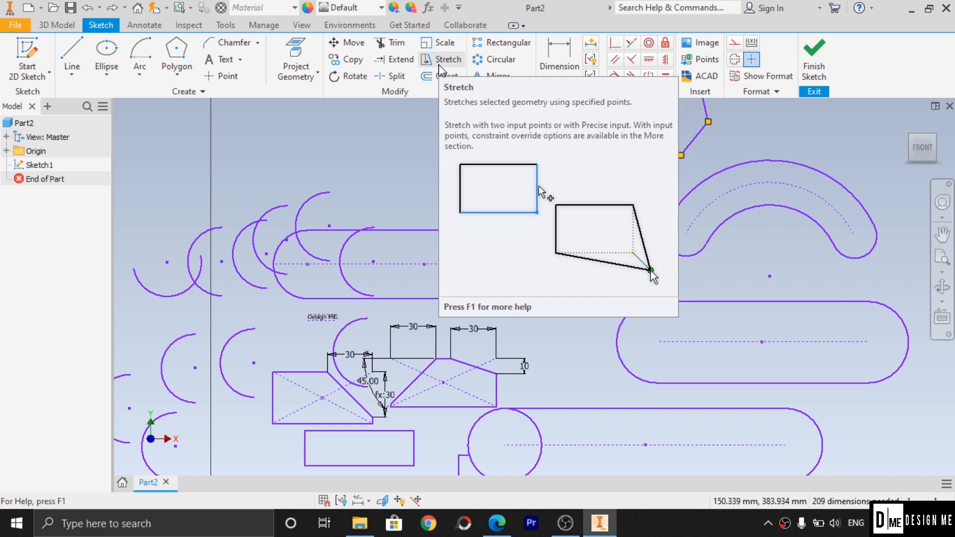
- Stretch the left chamfered rectangle from its lower-left corner down and to the left, enlarging it over the neighboring arcs
left_click(440, 60)
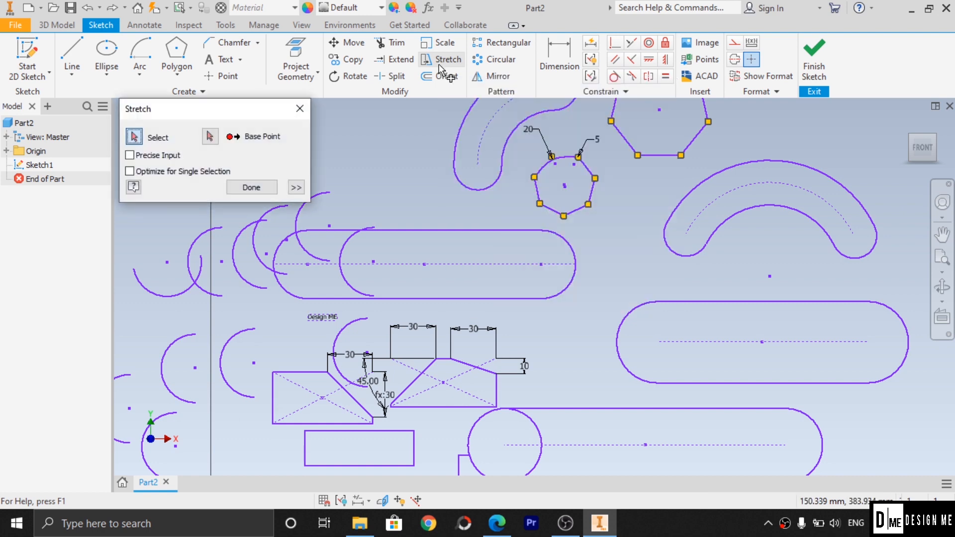
scroll(428, 368, "down", 4)
scroll(426, 368, "up", 5)
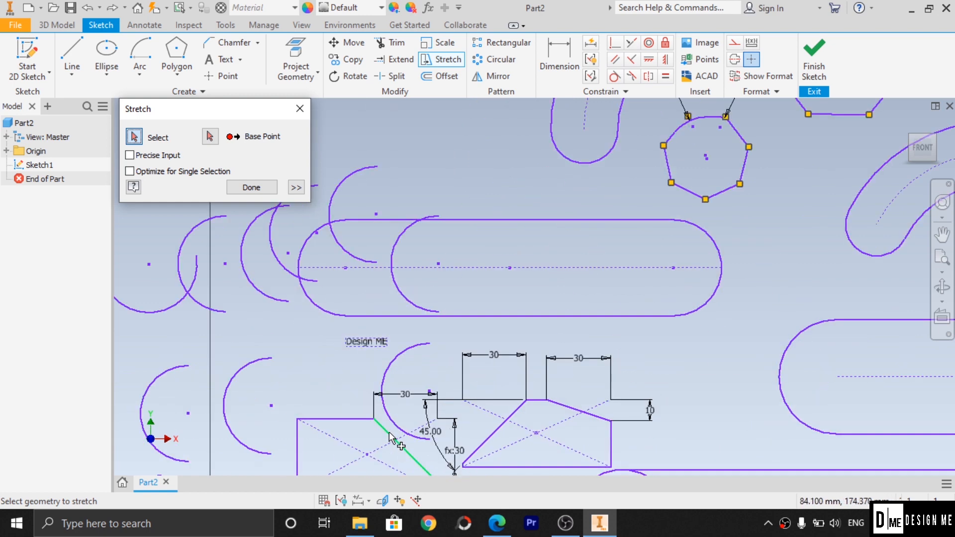
mouse_move(390, 398)
middle_mouse_down()
mouse_move(467, 294)
mouse_move(514, 196)
middle_mouse_up()
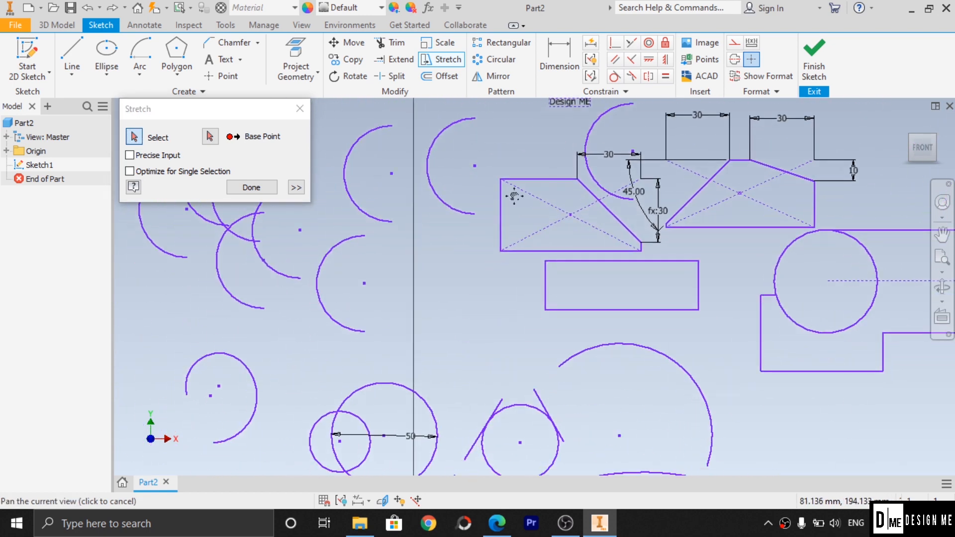
left_click(499, 251)
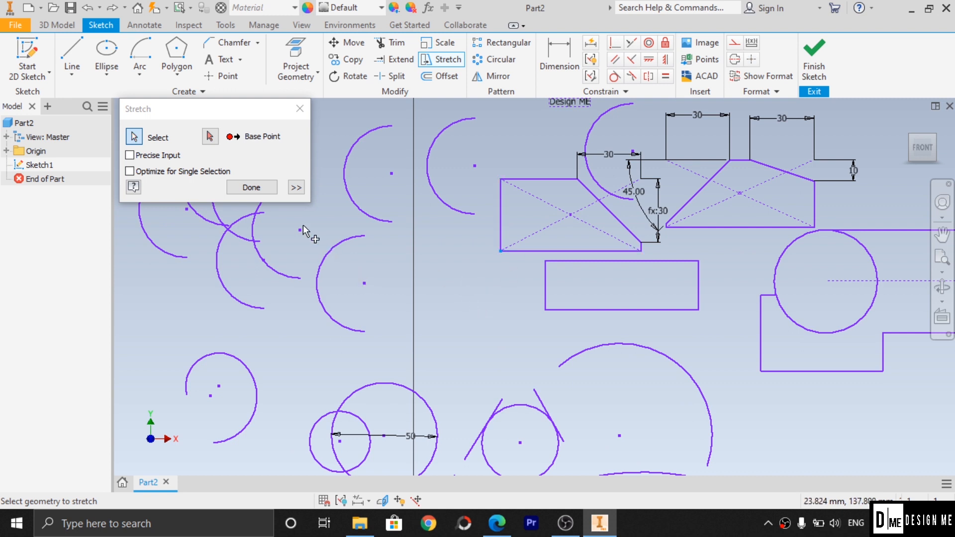
left_click(210, 136)
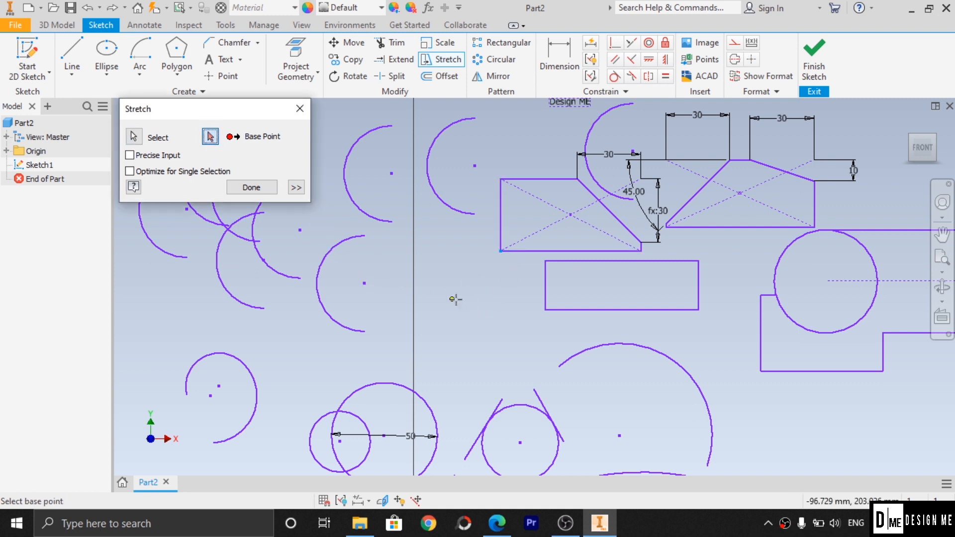
left_click(501, 251)
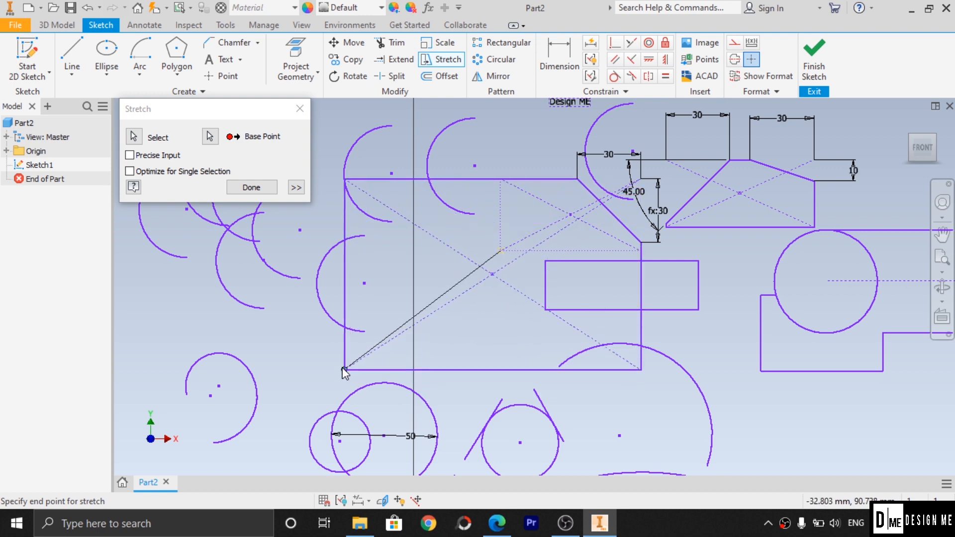
left_click(305, 387)
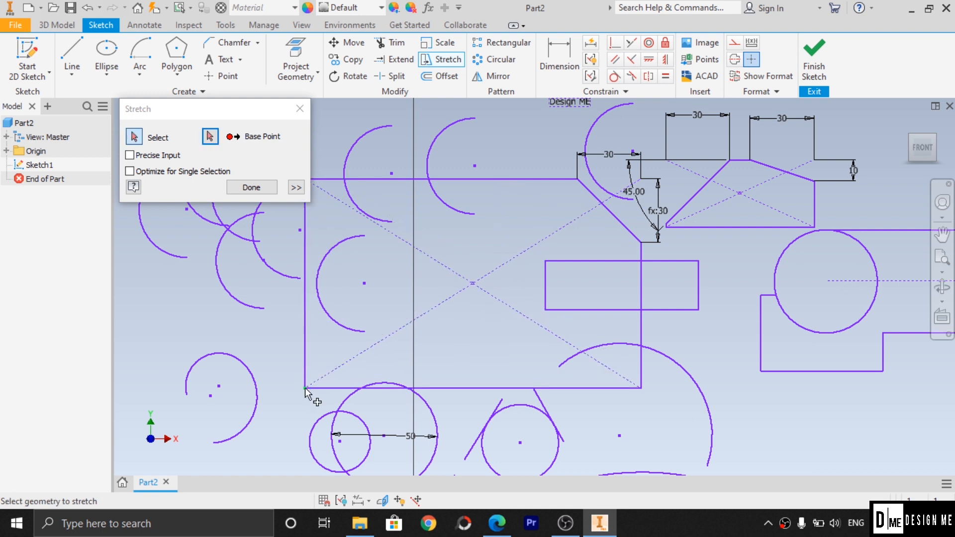
left_click(251, 187)
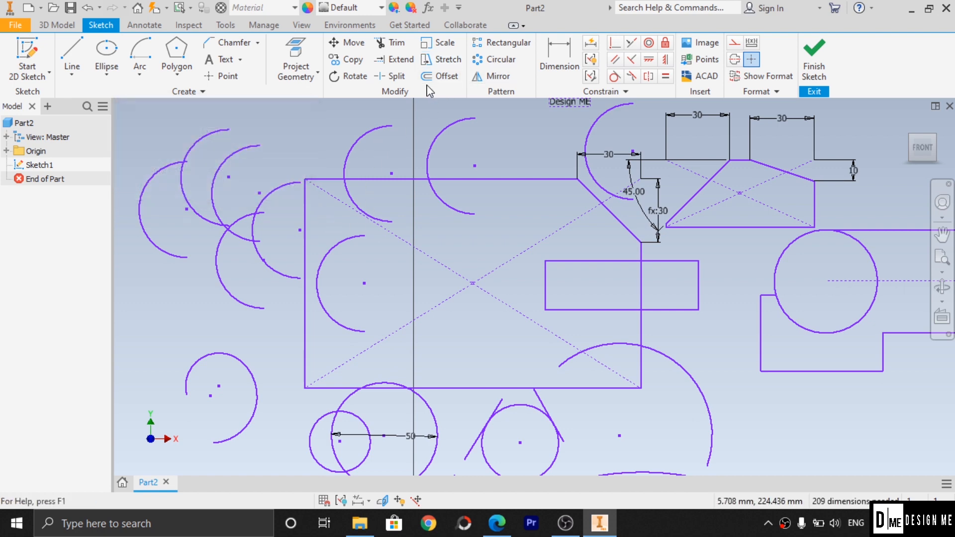
scroll(490, 235, "down", 5)
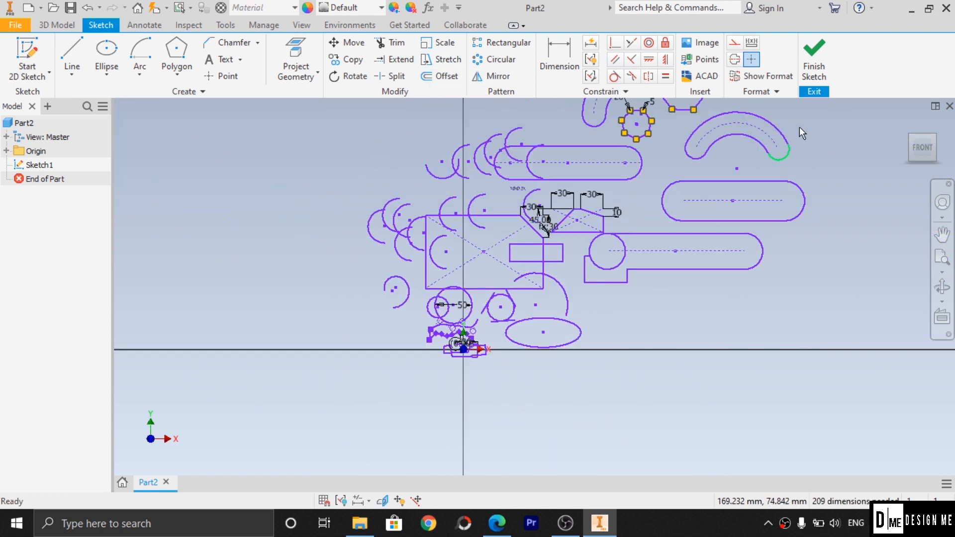
scroll(841, 207, "up", 5)
scroll(506, 191, "down", 3)
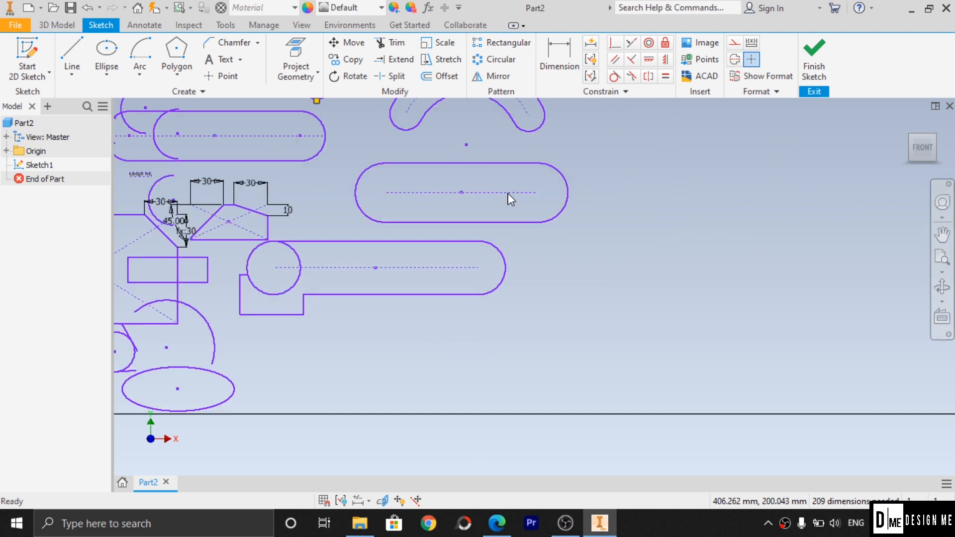
scroll(475, 141, "up", 4)
scroll(494, 174, "down", 2)
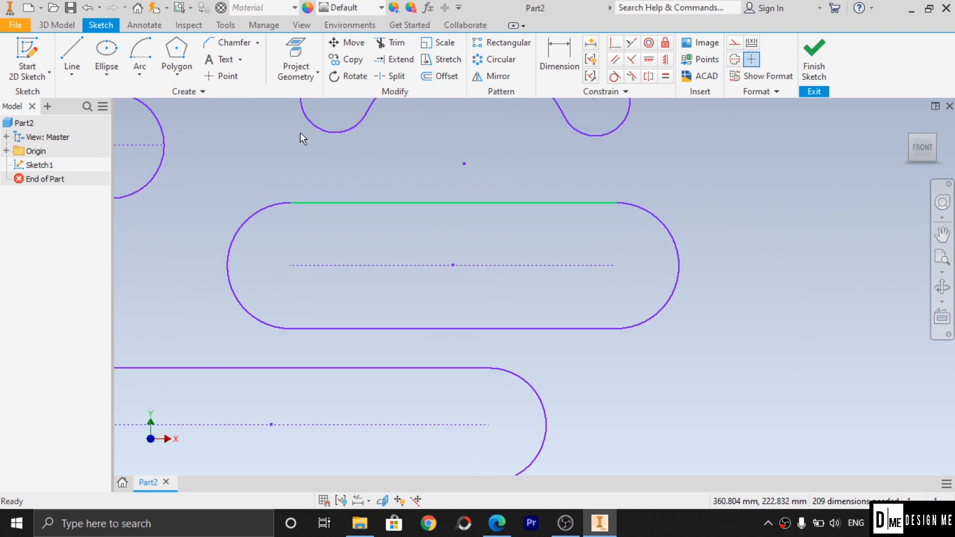
- Offset the right-hand slot outward three times in succession, spacing the concentric copies about 10 mm, 15 mm and 12 mm apart
left_click(444, 77)
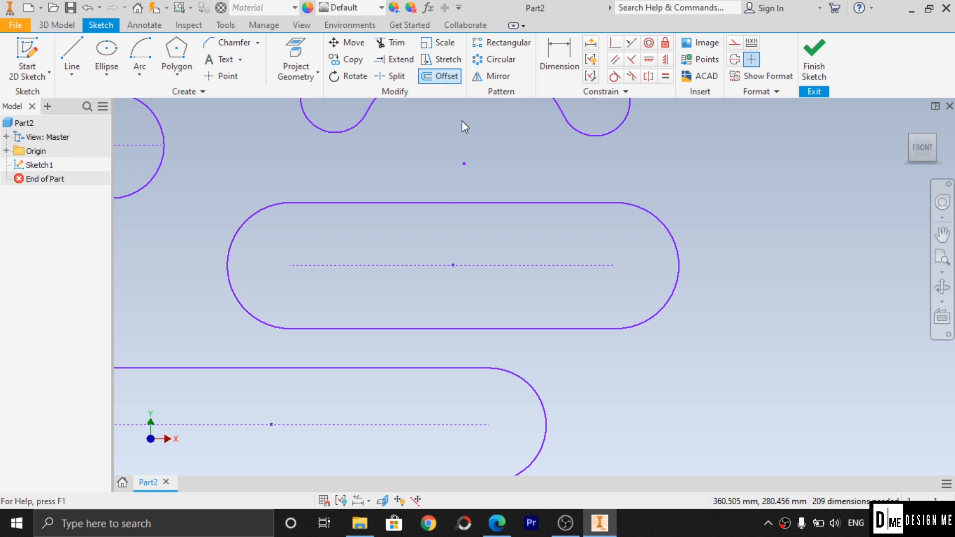
left_click(463, 204)
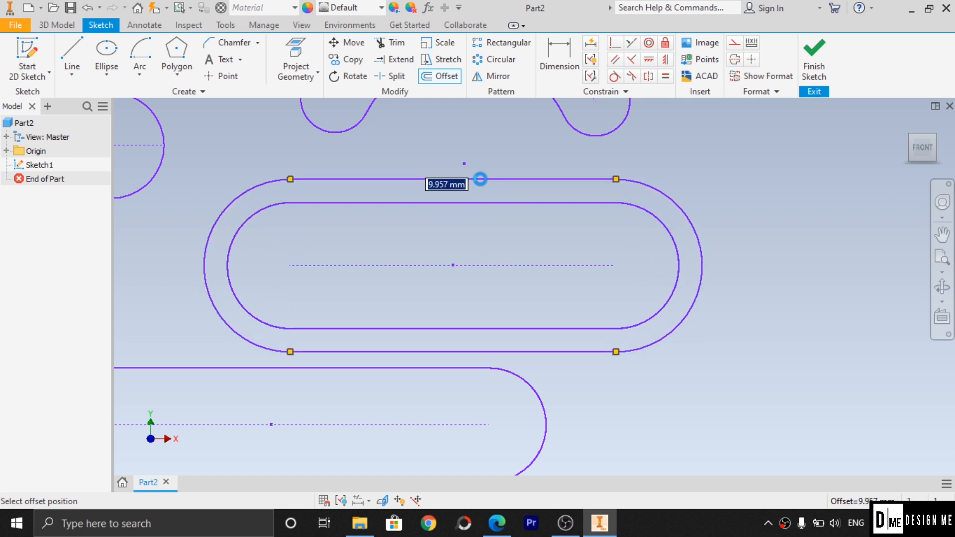
left_click(481, 179)
left_click(488, 179)
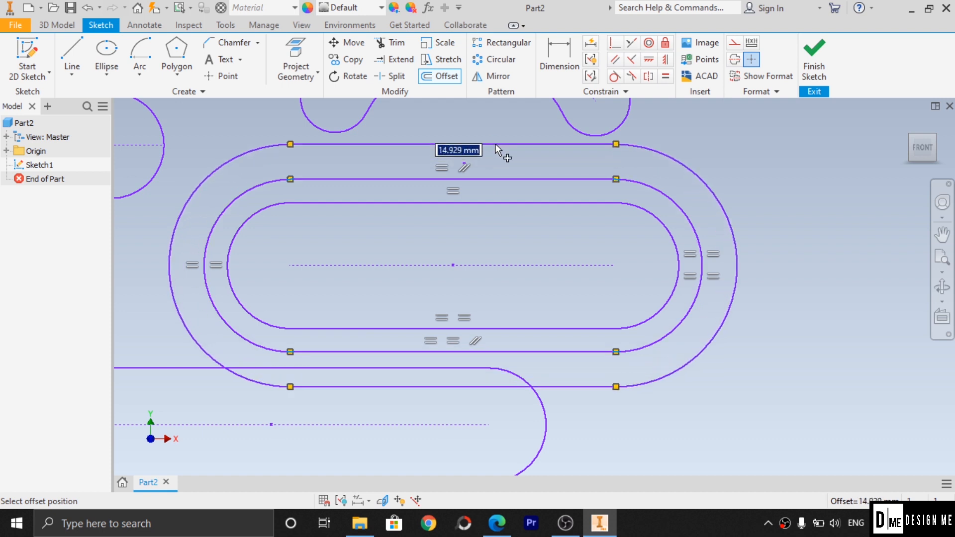
left_click(494, 143)
left_click(495, 143)
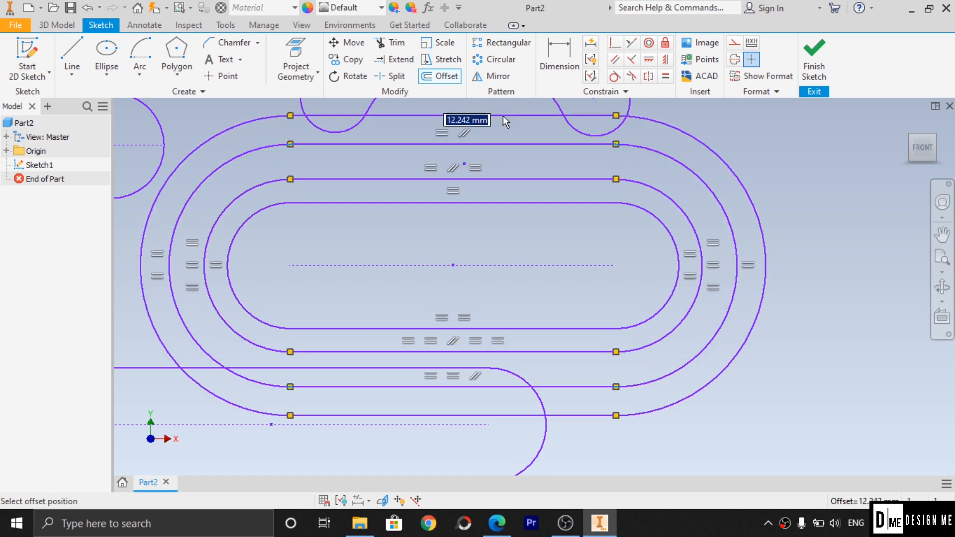
left_click(502, 116)
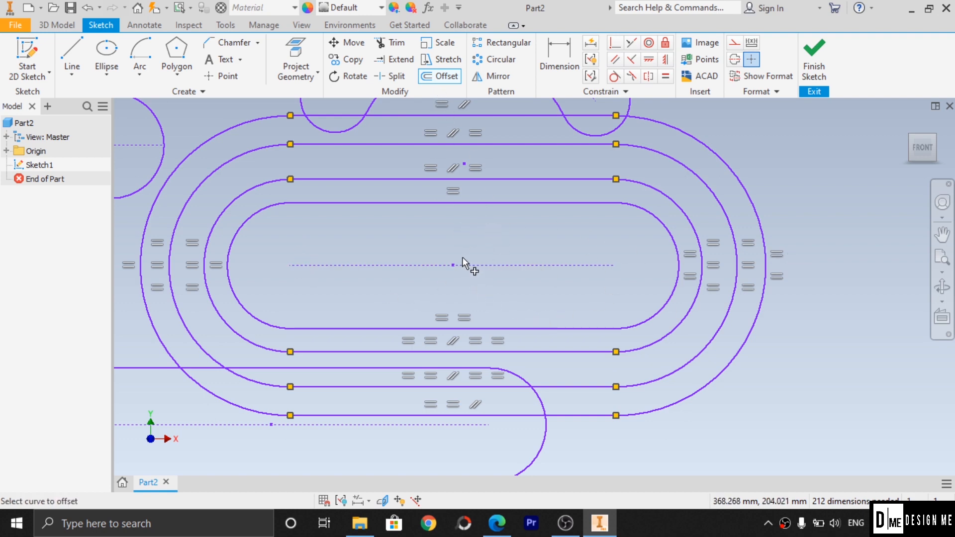
scroll(462, 285, "up", 2)
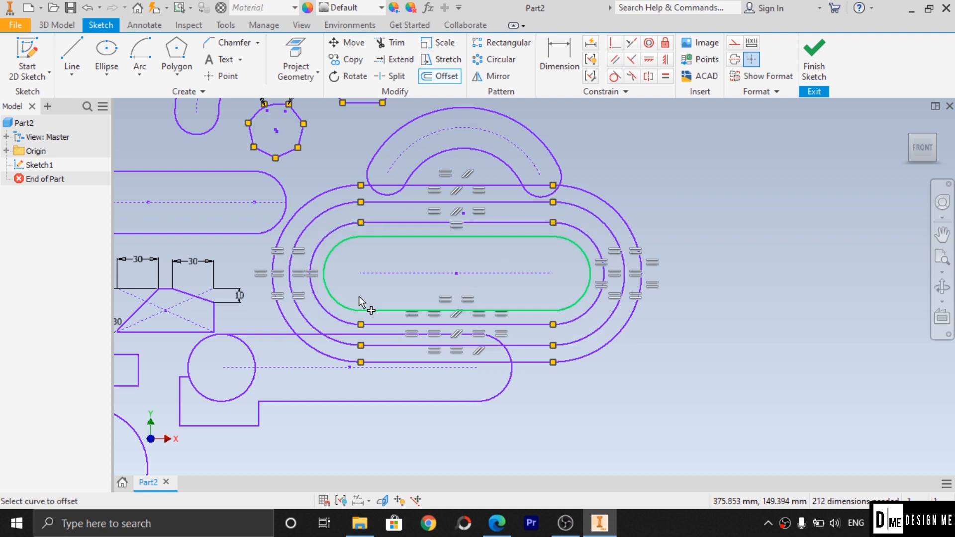